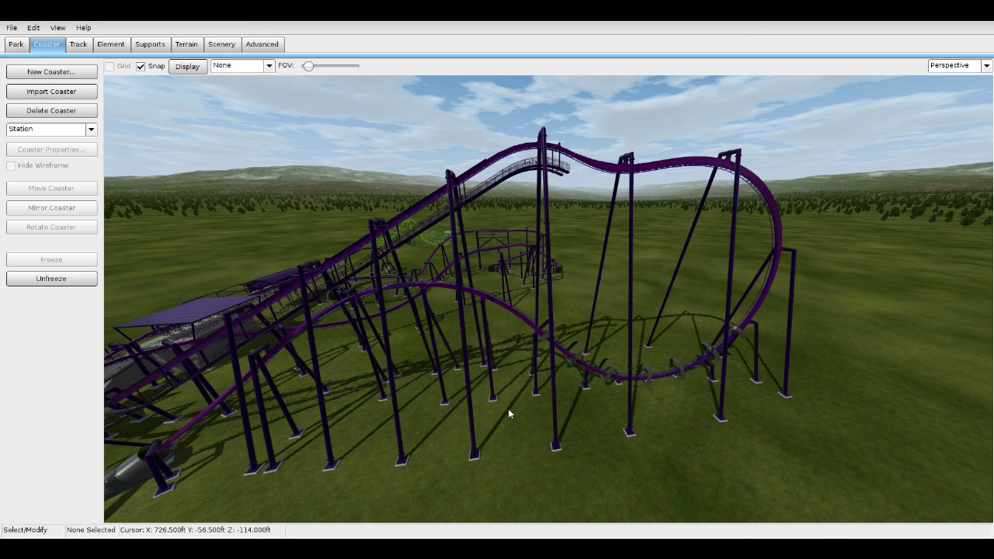
Unfreeze the Station coaster and then the tutorial coaster for editing
right_drag(497, 417, 126, 375)
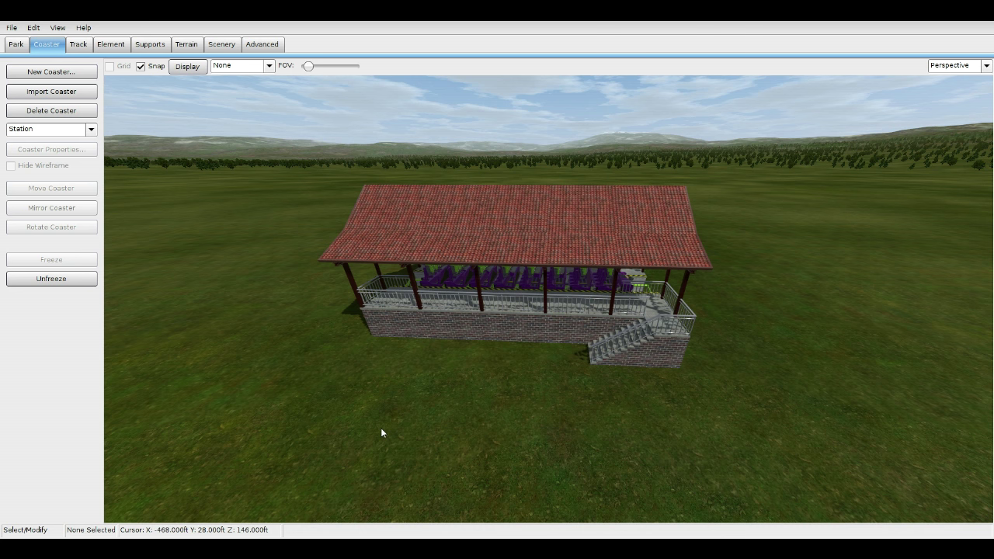
click(67, 282)
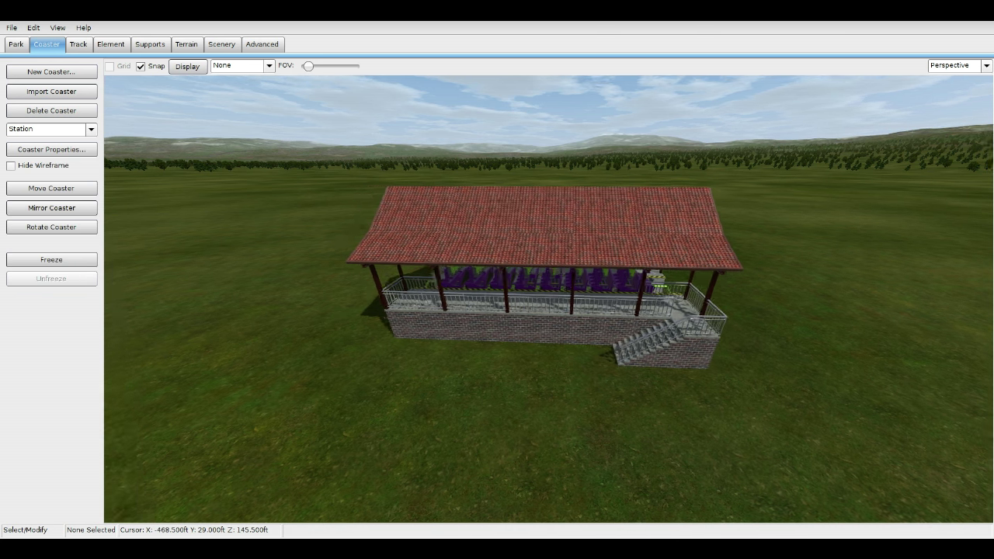
click(71, 130)
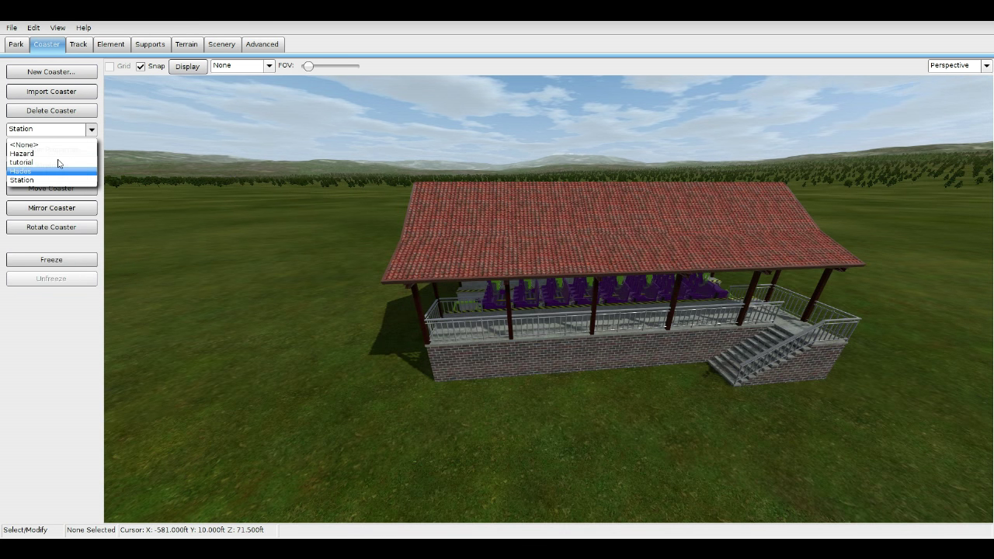
click(58, 164)
click(51, 278)
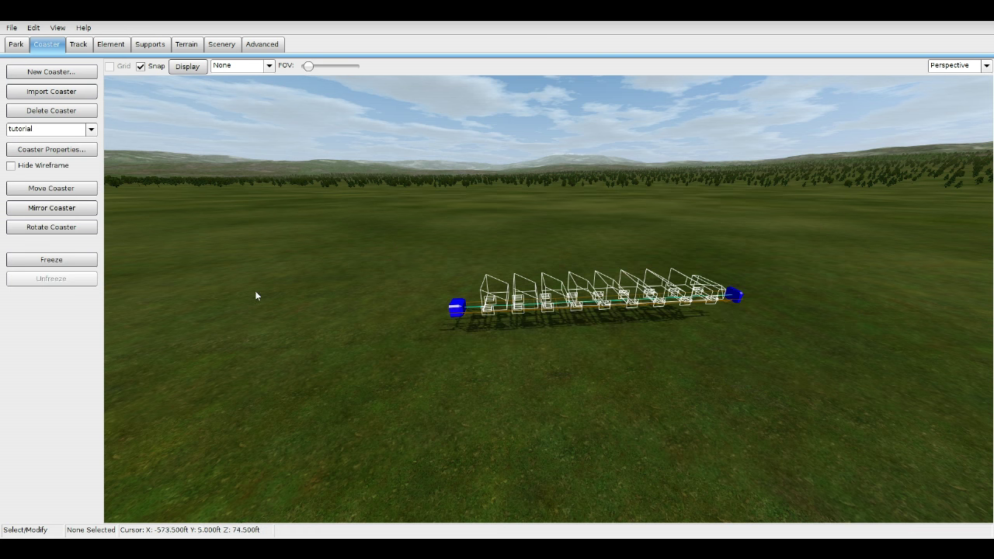
Set the tutorial coaster's station section to display with No Roof, and freeze the coaster again
double_click(537, 339)
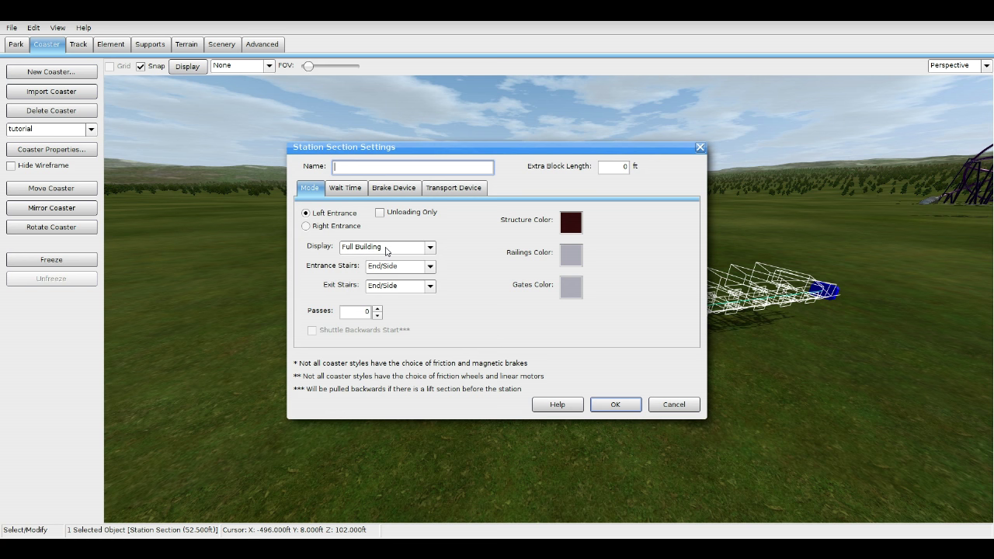
click(386, 249)
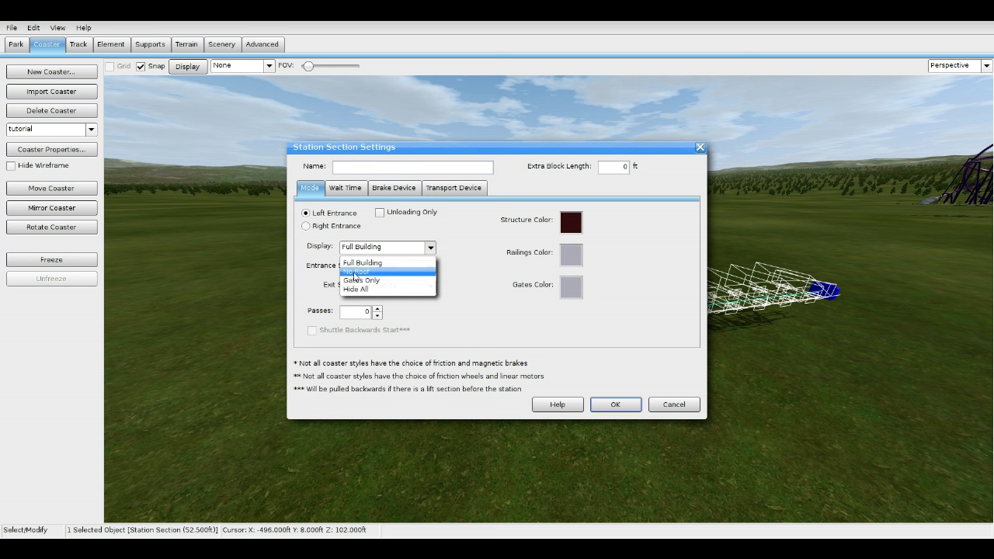
click(355, 272)
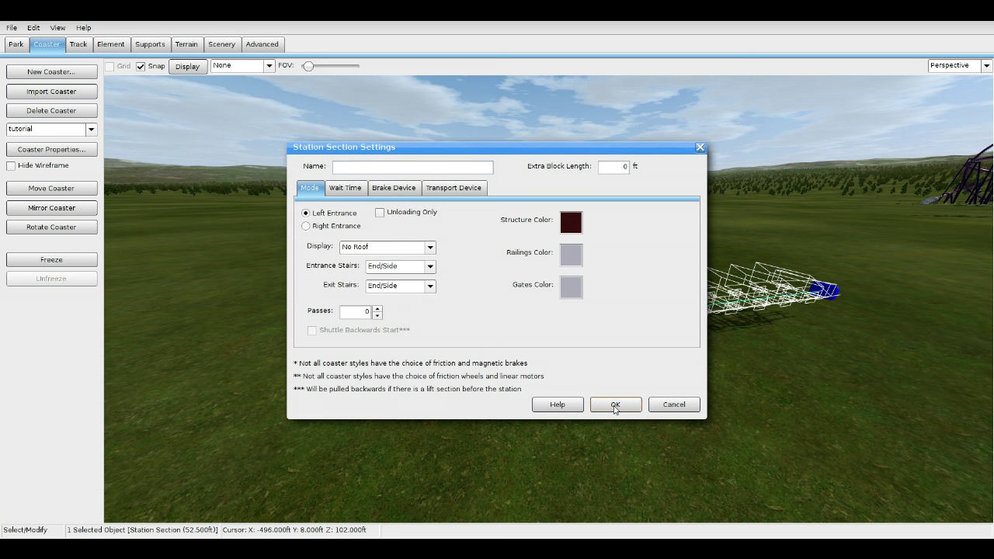
click(615, 405)
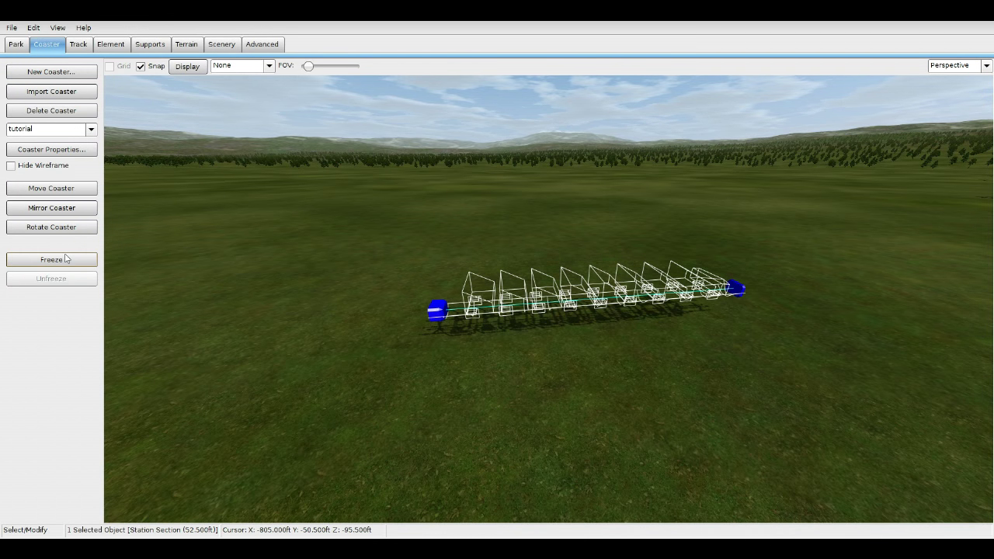
click(66, 260)
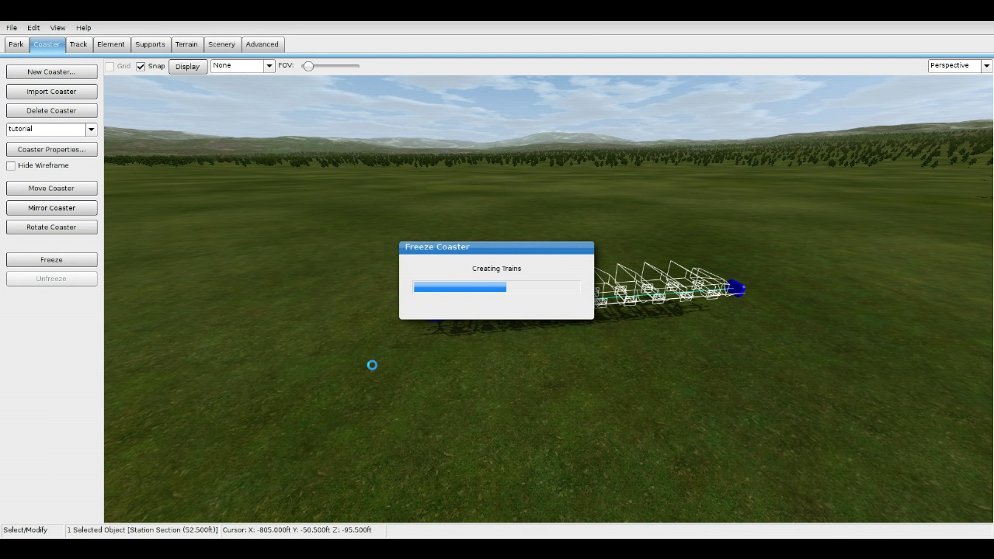
middle_drag(381, 349, 332, 338)
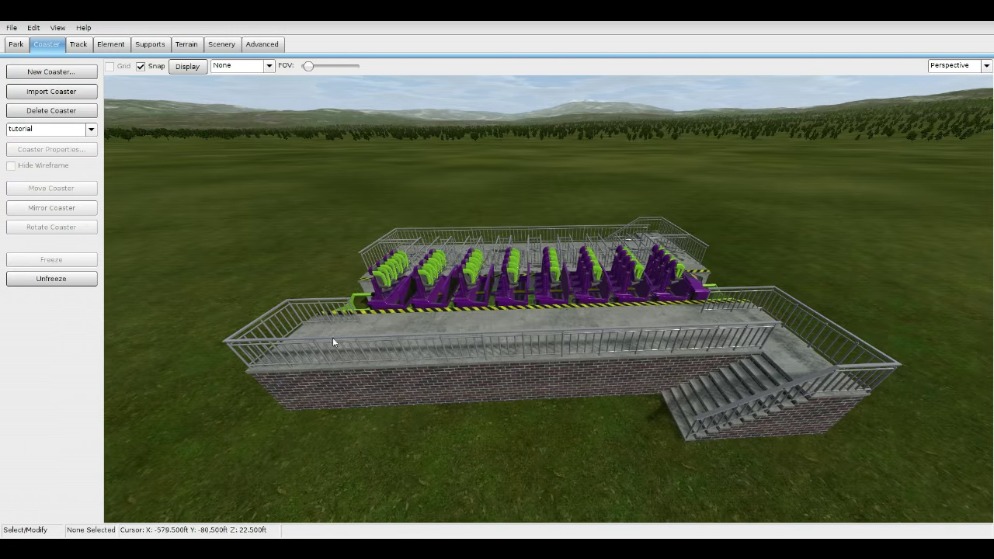
Create a new coaster named Roof and set its worn type to New
click(42, 74)
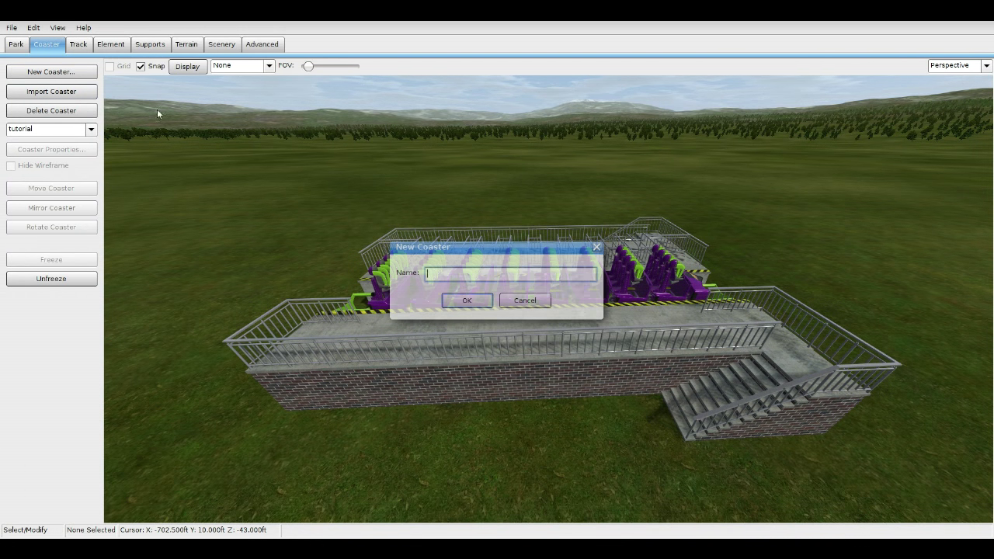
click(464, 301)
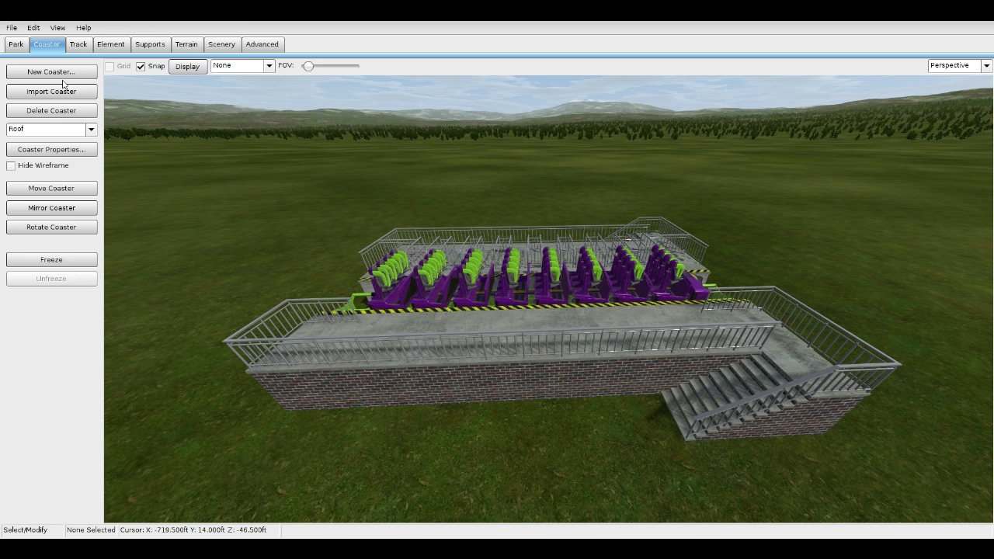
click(91, 150)
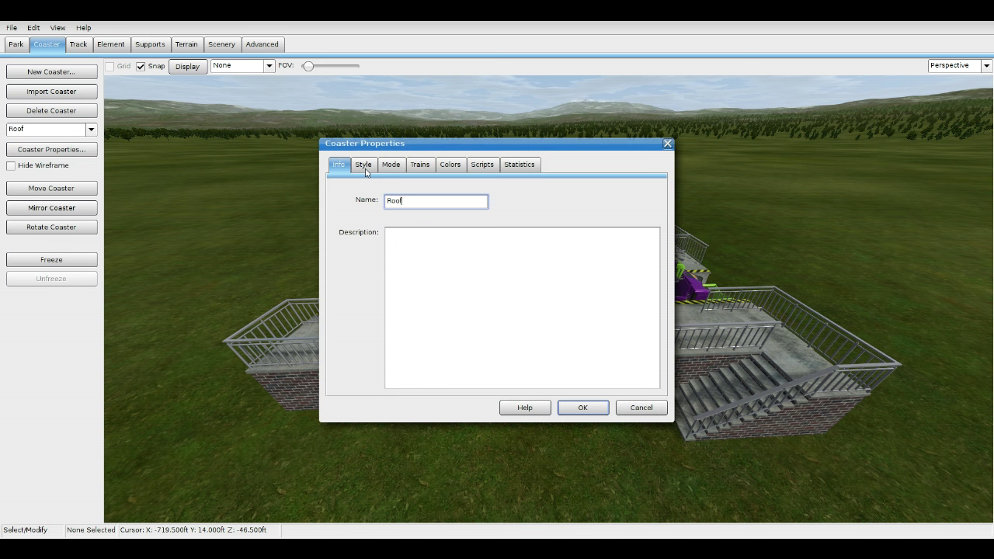
click(364, 164)
click(532, 347)
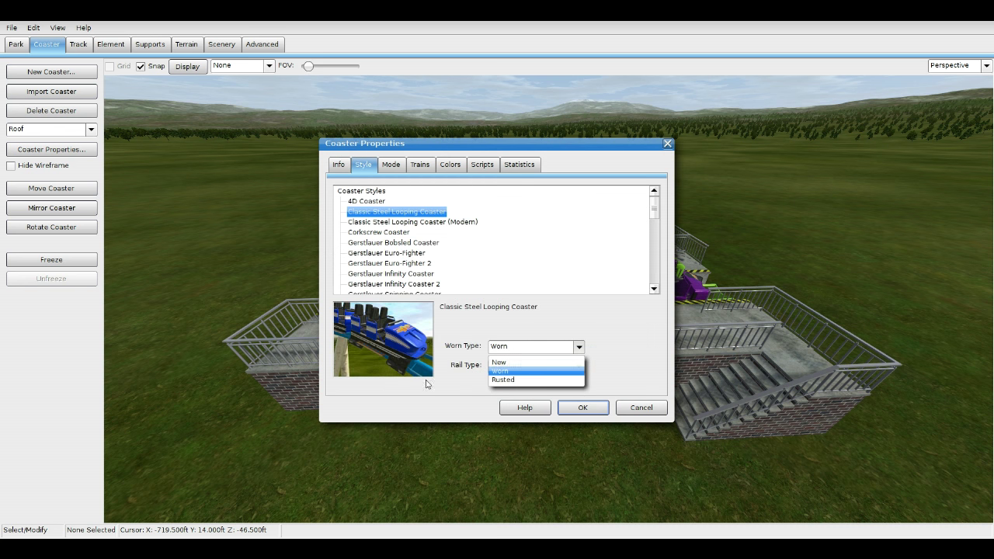
click(501, 363)
click(582, 407)
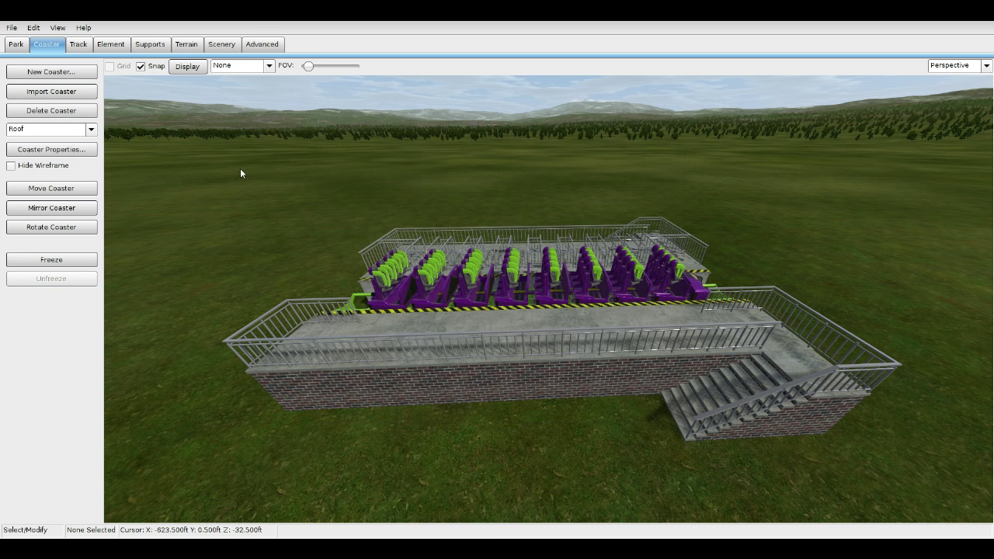
In the top view, place a free support node in front of the station's left end, at about X -505 ft, Z 125 ft
click(148, 43)
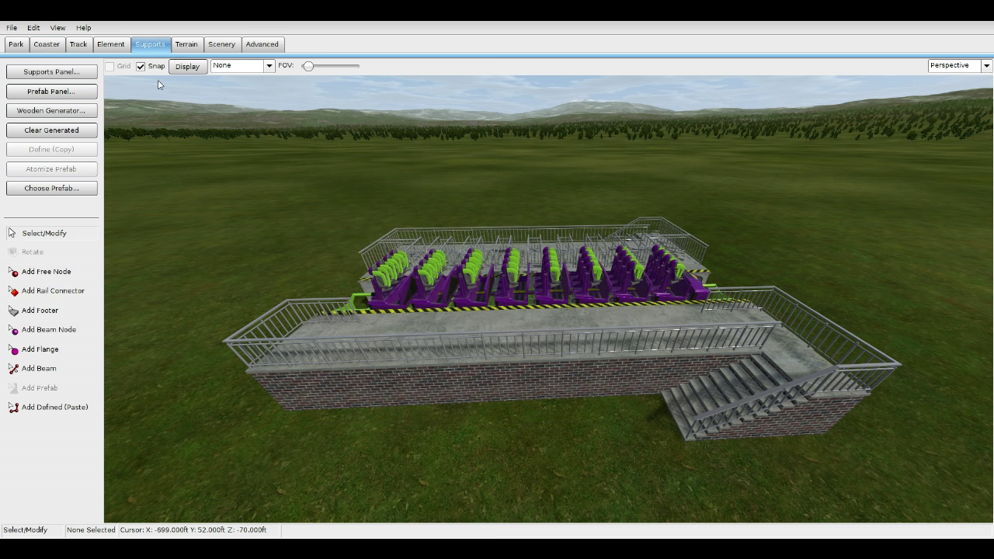
click(47, 273)
click(955, 69)
click(951, 83)
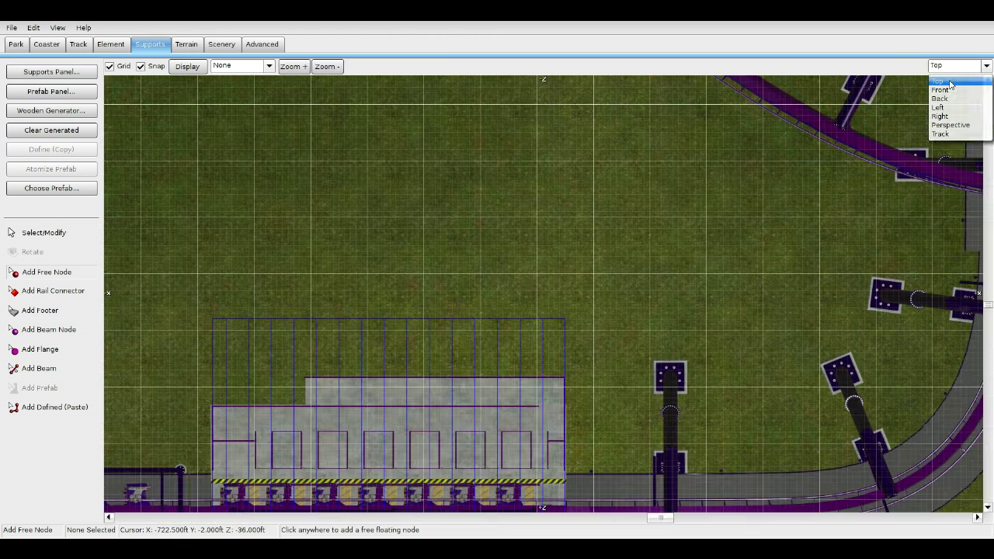
scroll(552, 284, down, 10)
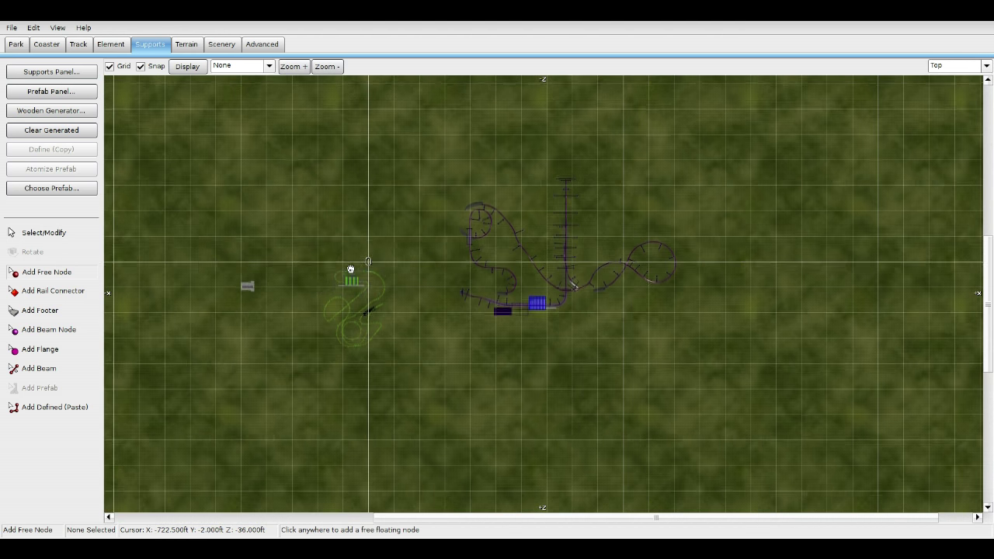
right_drag(350, 269, 604, 240)
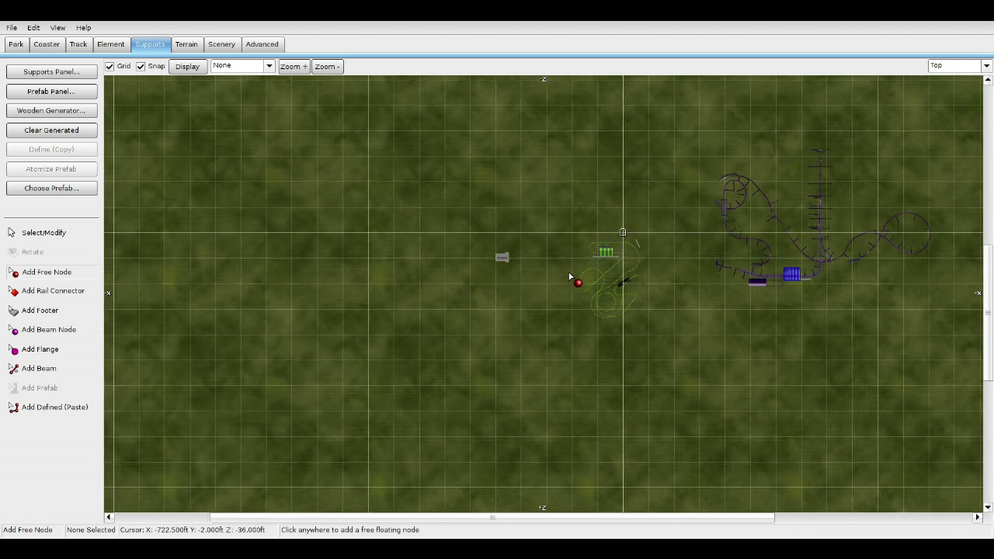
scroll(573, 277, up, 5)
right_drag(459, 223, 505, 246)
scroll(506, 246, up, 5)
right_drag(427, 184, 568, 345)
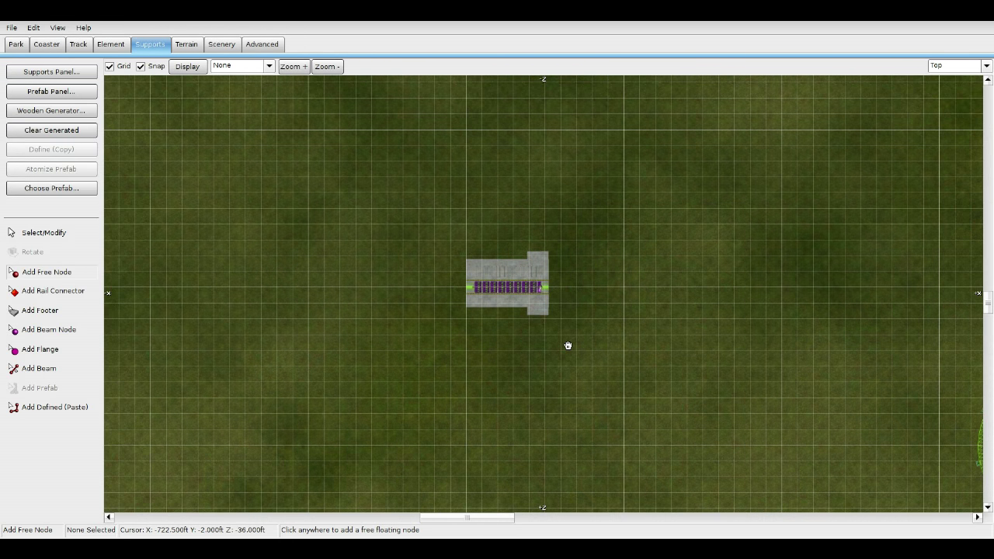
scroll(568, 346, up, 5)
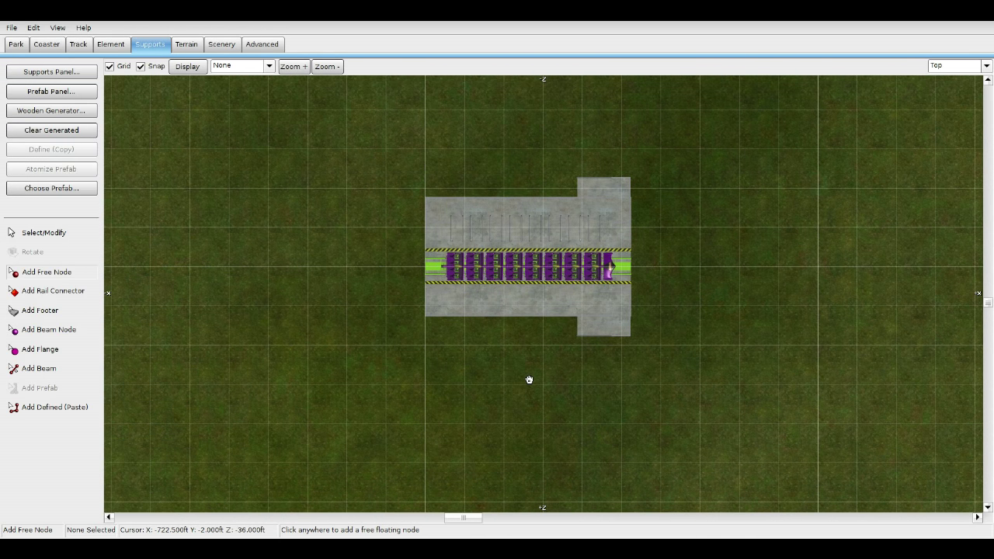
right_drag(529, 380, 563, 379)
scroll(326, 336, up, 4)
right_drag(327, 336, 508, 329)
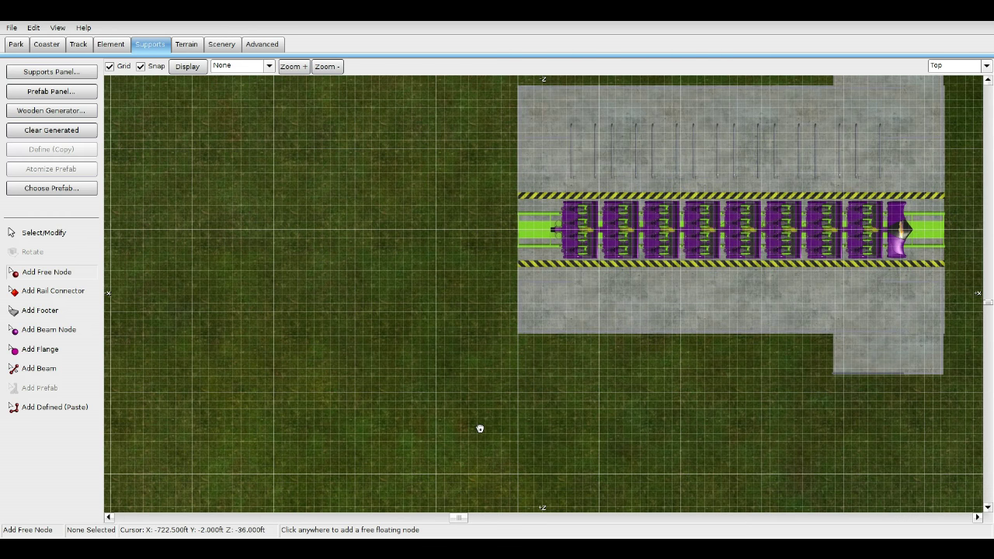
right_drag(480, 429, 489, 355)
scroll(395, 402, up, 5)
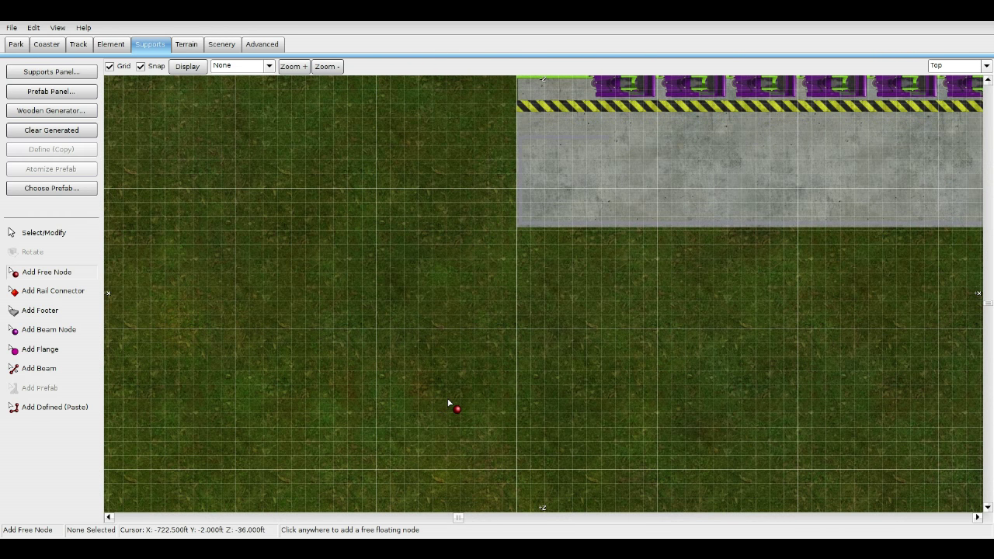
right_drag(541, 412, 494, 403)
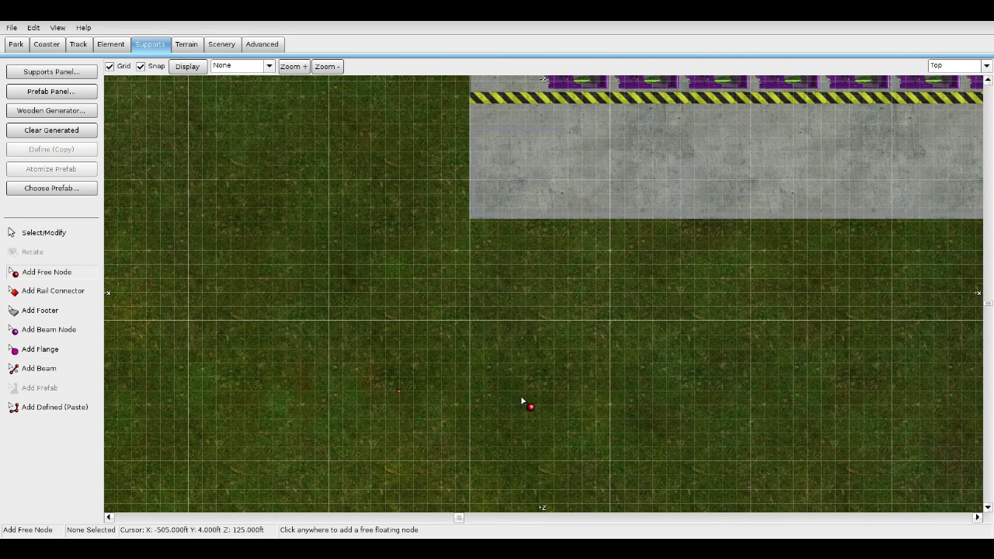
Extend the node into a straight row of 13 free nodes spaced 5 ft apart, ending at X -445 ft just past the station's right end
click(609, 393)
right_drag(633, 398, 485, 396)
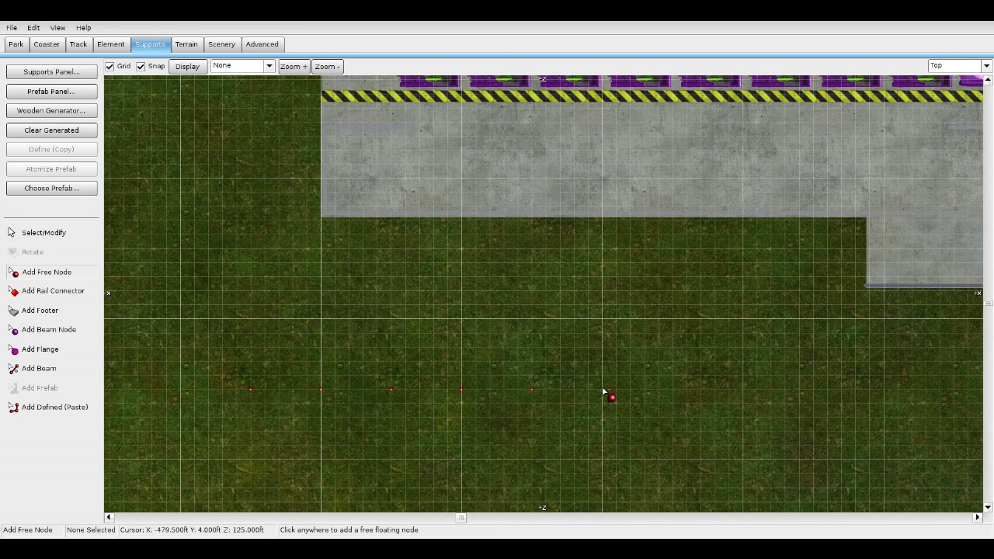
click(602, 390)
right_drag(693, 398, 525, 390)
click(504, 383)
click(645, 383)
right_drag(660, 389, 500, 398)
click(556, 390)
click(627, 390)
right_drag(699, 396, 521, 405)
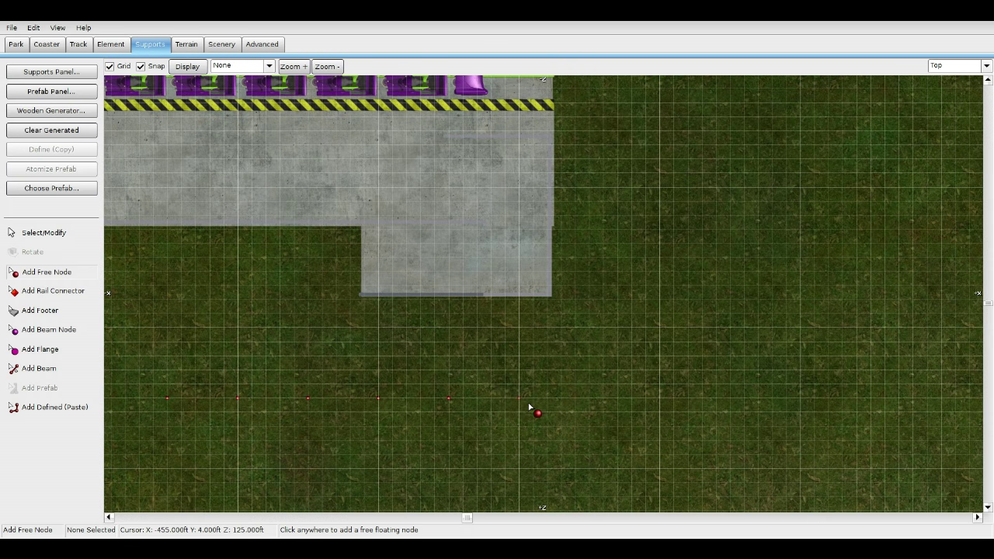
right_drag(614, 390, 560, 424)
scroll(603, 422, down, 4)
right_drag(300, 408, 367, 403)
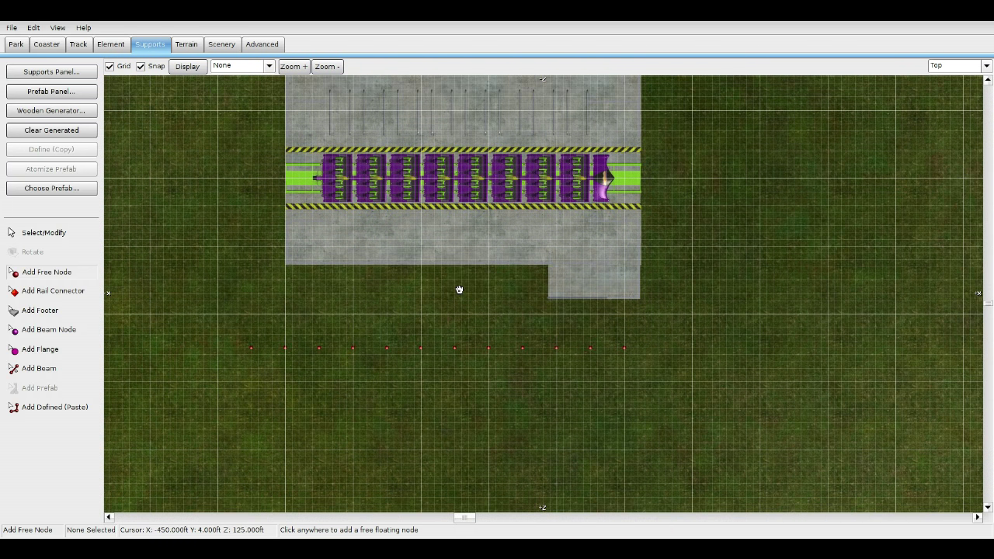
right_drag(458, 290, 334, 318)
scroll(334, 318, up, 4)
right_drag(490, 435, 507, 359)
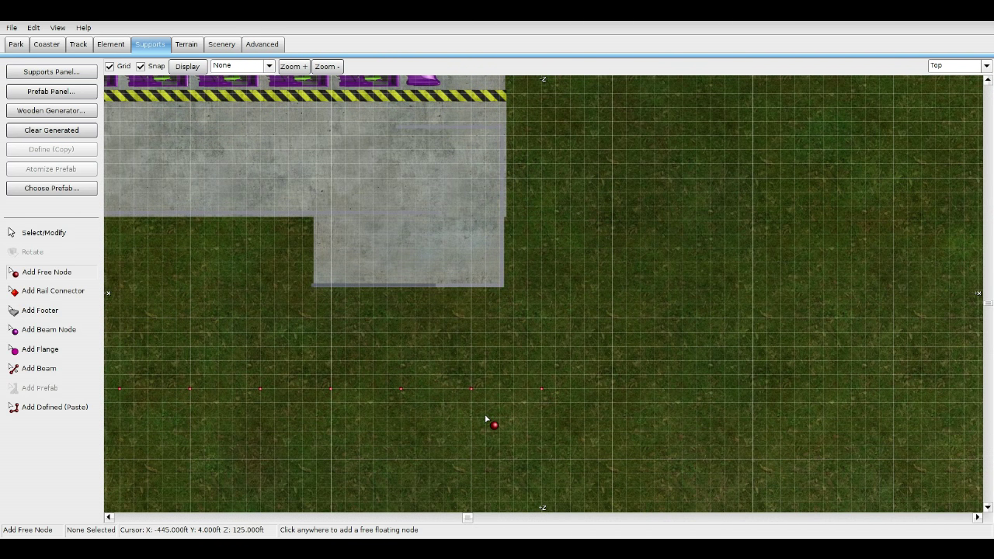
Select all 13 free nodes in the row and define them as a copy
scroll(489, 417, down, 8)
right_drag(363, 366, 401, 384)
key(Escape)
drag(342, 311, 613, 392)
scroll(340, 458, up, 1)
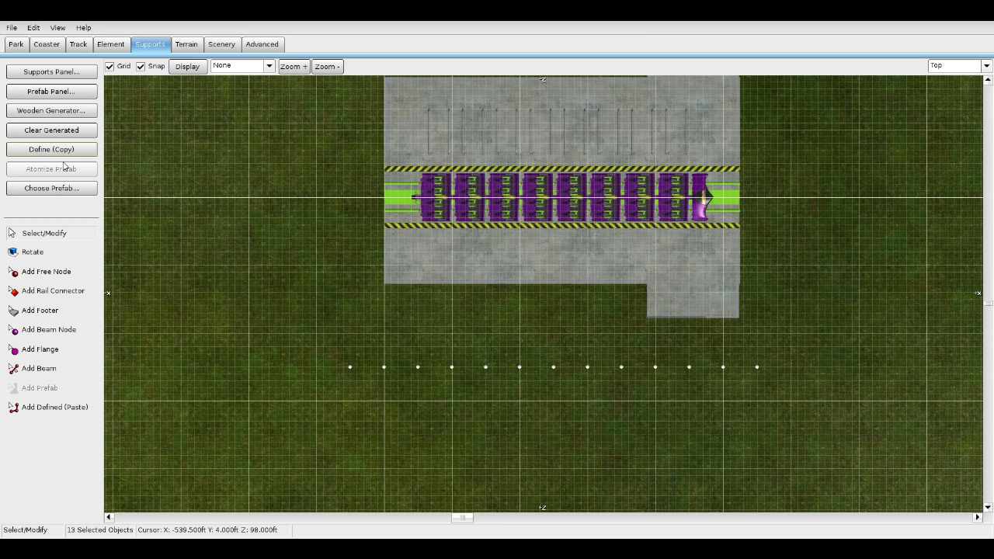
Paste the copied node row twice in front of the original, each copy farther away from the station
click(48, 413)
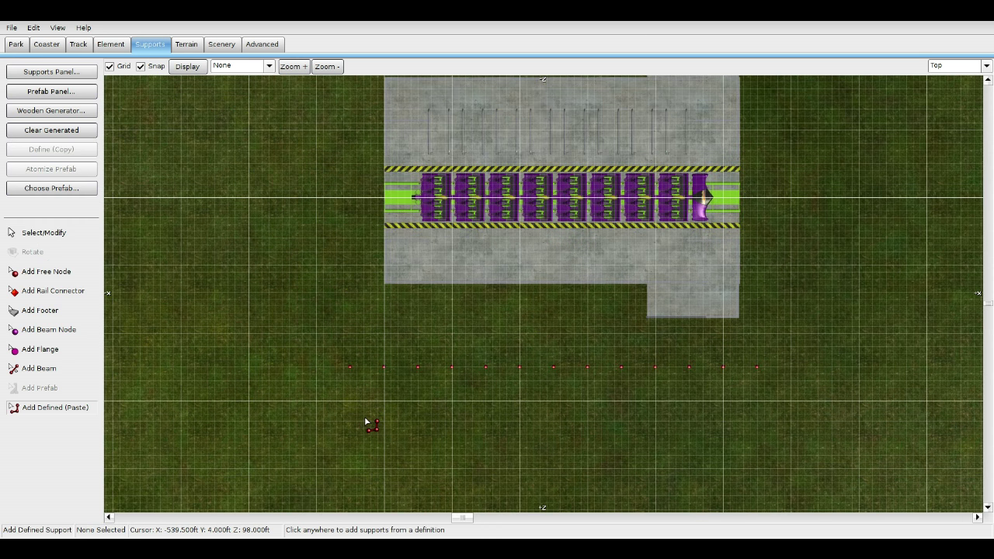
scroll(374, 420, down, 4)
right_drag(411, 313, 385, 369)
right_drag(544, 244, 532, 172)
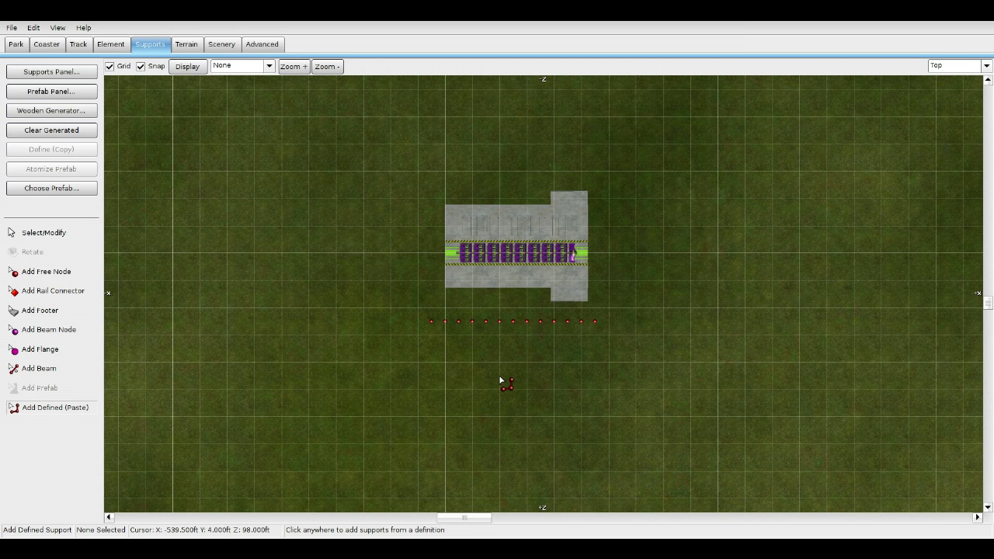
right_drag(523, 426, 528, 402)
scroll(517, 359, up, 1)
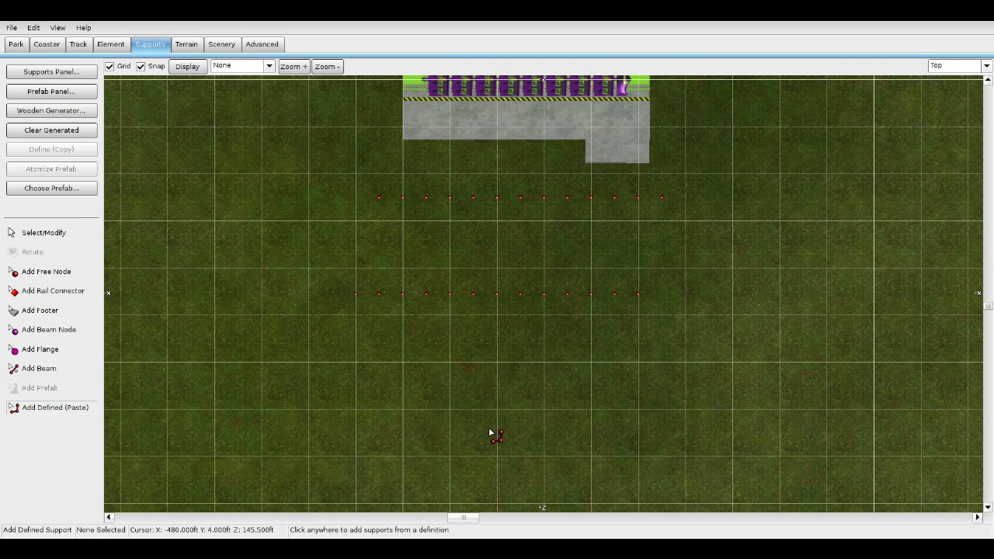
scroll(482, 360, down, 1)
key(Escape)
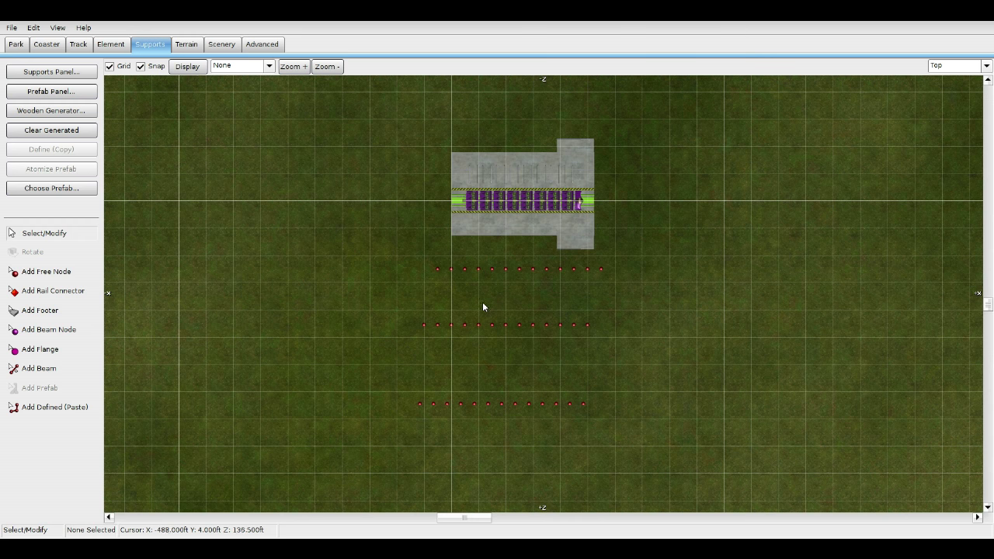
Examine the station and node rows in the perspective view, and return to the top view
click(951, 125)
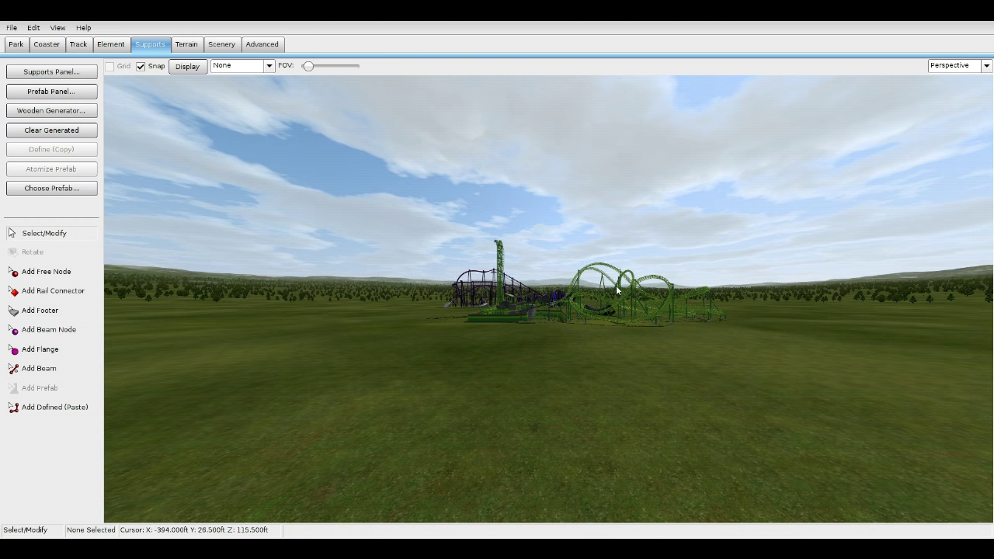
right_drag(616, 285, 235, 228)
right_drag(427, 212, 656, 233)
right_drag(726, 237, 734, 274)
right_drag(433, 178, 621, 221)
right_drag(834, 79, 882, 111)
click(984, 70)
click(976, 82)
scroll(577, 288, down, 4)
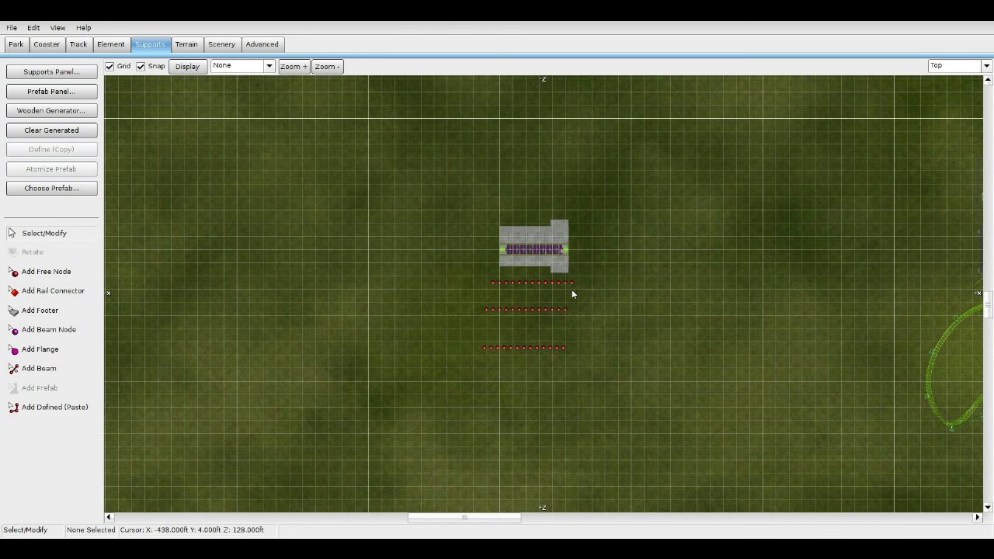
Select the middle row of 13 nodes and shift it sideways to line up roughly with the row nearest the station
right_drag(577, 288, 573, 318)
scroll(573, 317, up, 4)
scroll(573, 320, up, 1)
right_drag(558, 366, 589, 339)
scroll(588, 343, up, 2)
drag(377, 267, 726, 310)
drag(385, 362, 690, 409)
scroll(517, 410, up, 3)
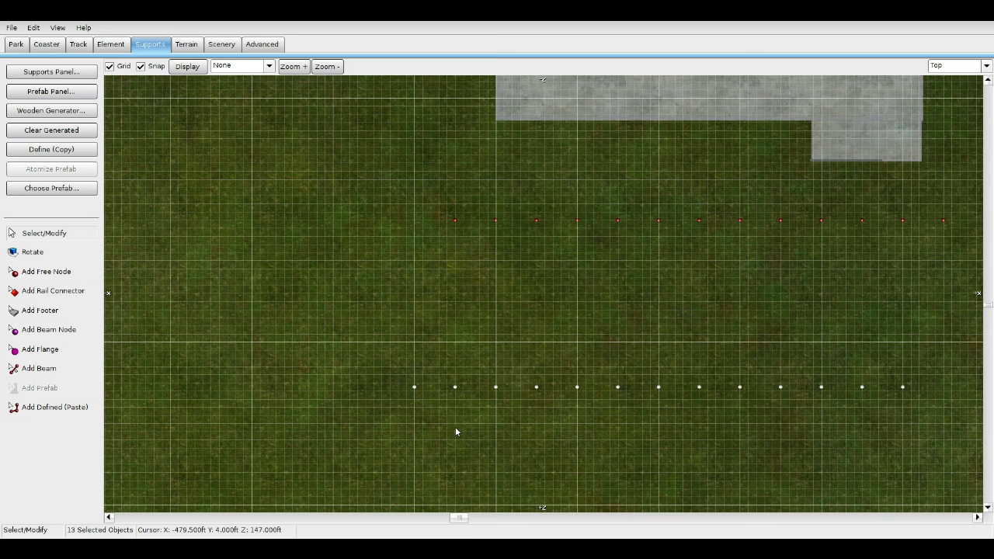
drag(449, 383, 465, 382)
scroll(466, 383, down, 4)
Select the row of 13 nodes farthest from the station and shift it sideways under the middle row
right_drag(538, 443, 524, 385)
scroll(473, 381, up, 3)
right_drag(378, 414, 383, 325)
drag(373, 331, 964, 429)
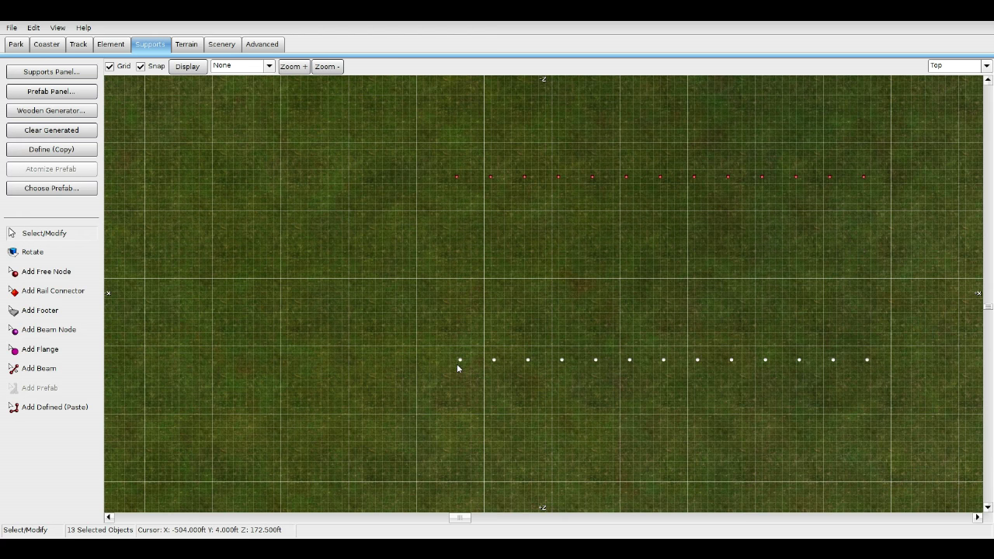
scroll(461, 374, down, 4)
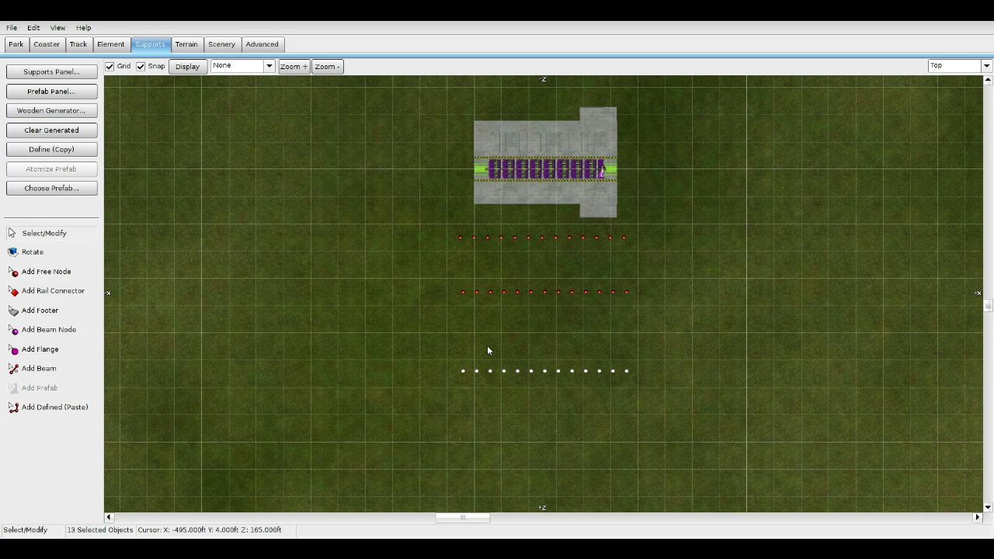
Nudge the middle node row sideways by about 1 ft, aligning its nodes exactly with the row nearest the station
click(487, 346)
scroll(510, 346, up, 2)
scroll(520, 358, up, 2)
drag(331, 285, 983, 404)
mouse_move(378, 336)
right_down()
mouse_move(438, 153)
mouse_move(432, 198)
mouse_move(439, 89)
right_up()
click(431, 321)
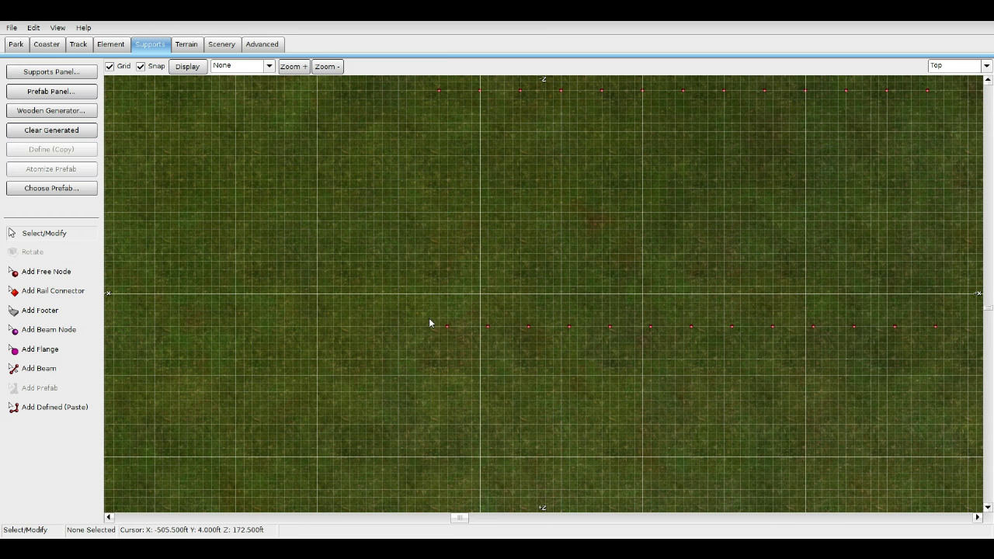
Check the snap distance and grid size in the editor preferences
click(12, 27)
click(35, 134)
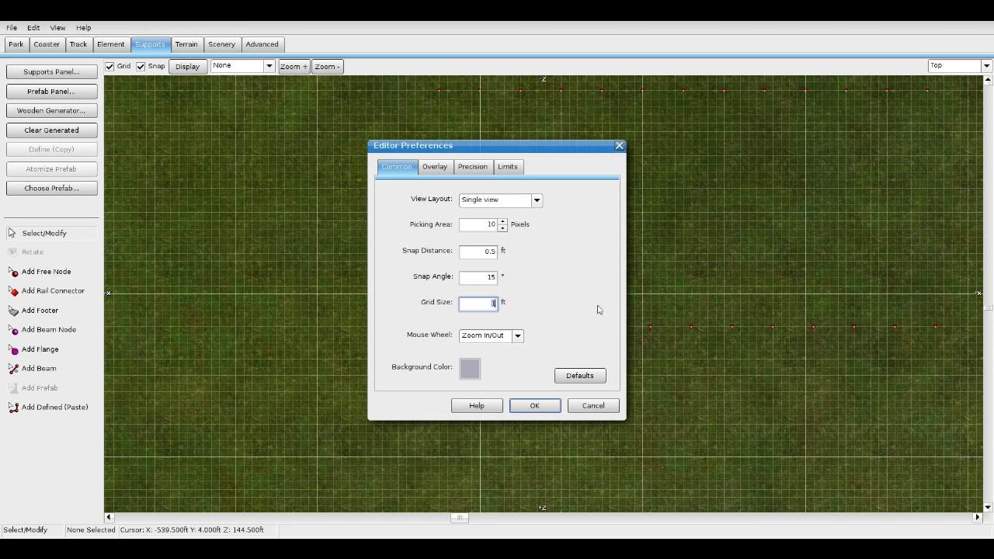
click(535, 406)
Nudge the farthest node row sideways by about 1 ft to align its nodes exactly with the other two rows
scroll(598, 333, down, 5)
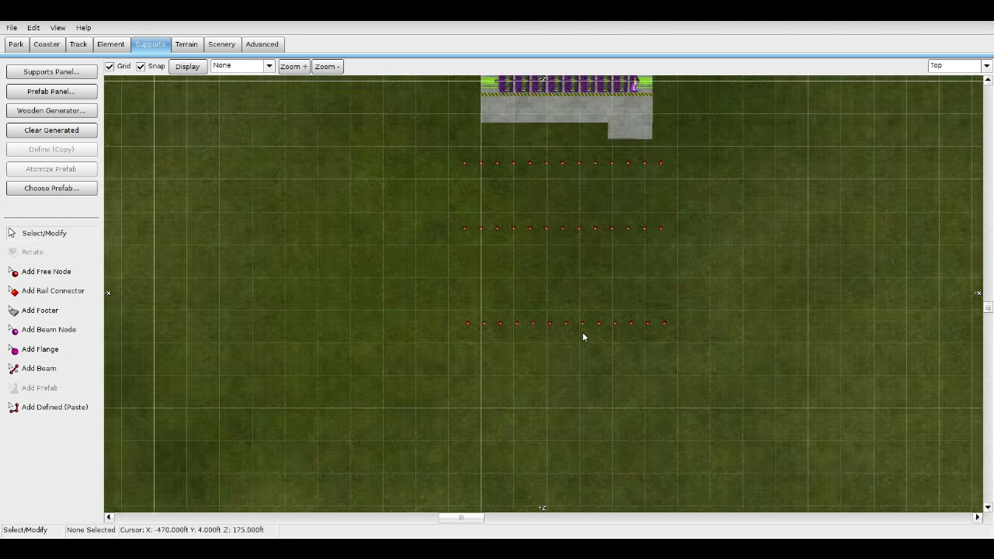
scroll(533, 399, up, 6)
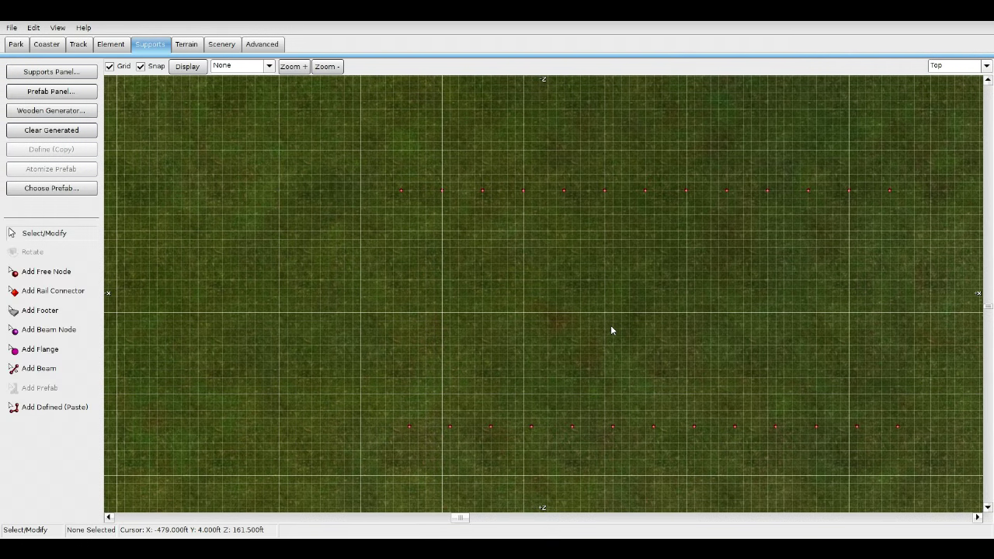
drag(383, 393, 983, 443)
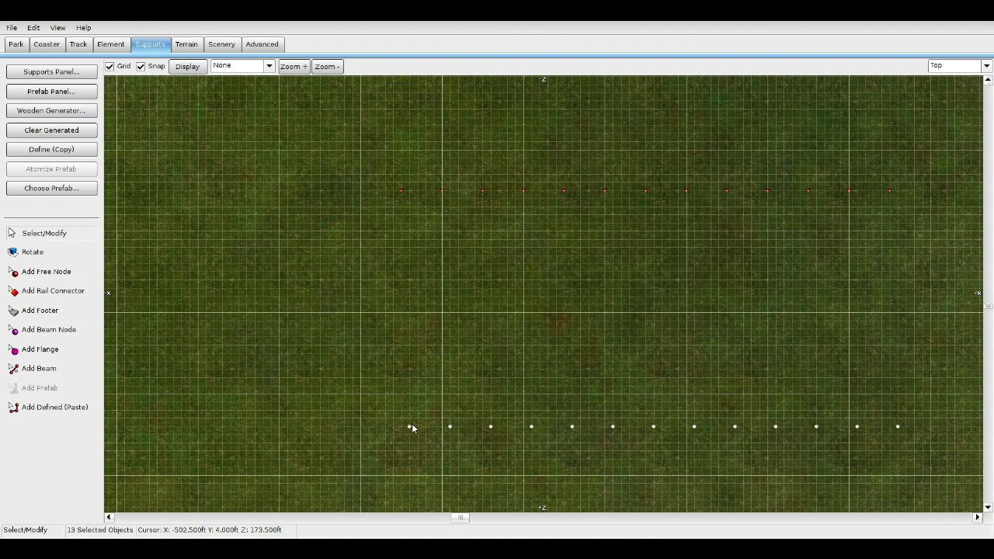
click(556, 356)
scroll(556, 357, down, 4)
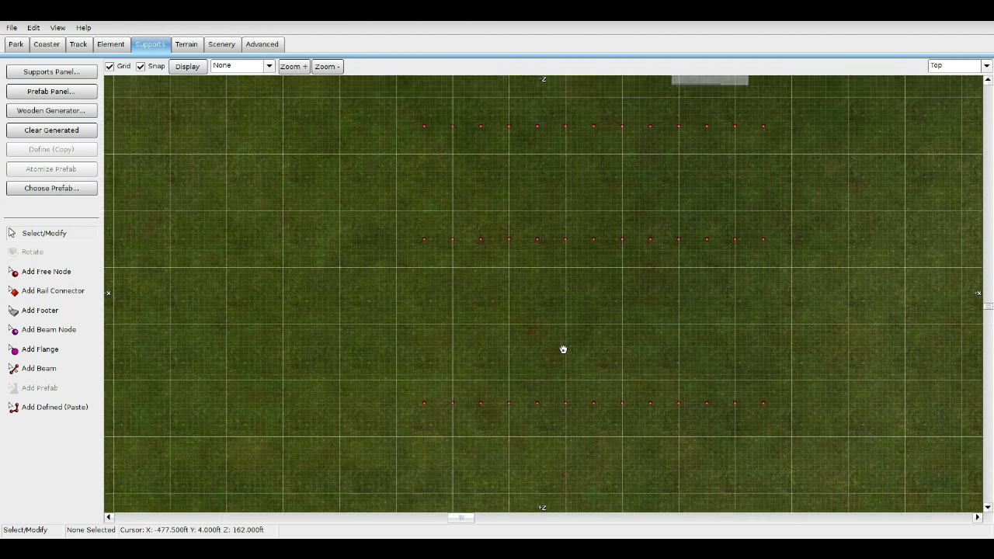
Select all 39 nodes in the front view and raise them well above the train in the station
click(970, 66)
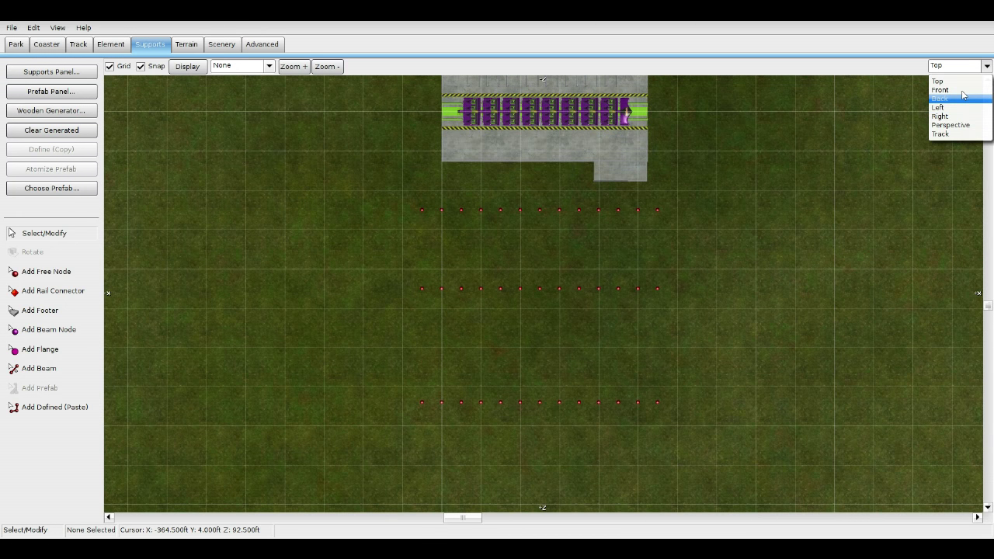
click(941, 90)
scroll(593, 293, down, 2)
scroll(602, 341, up, 4)
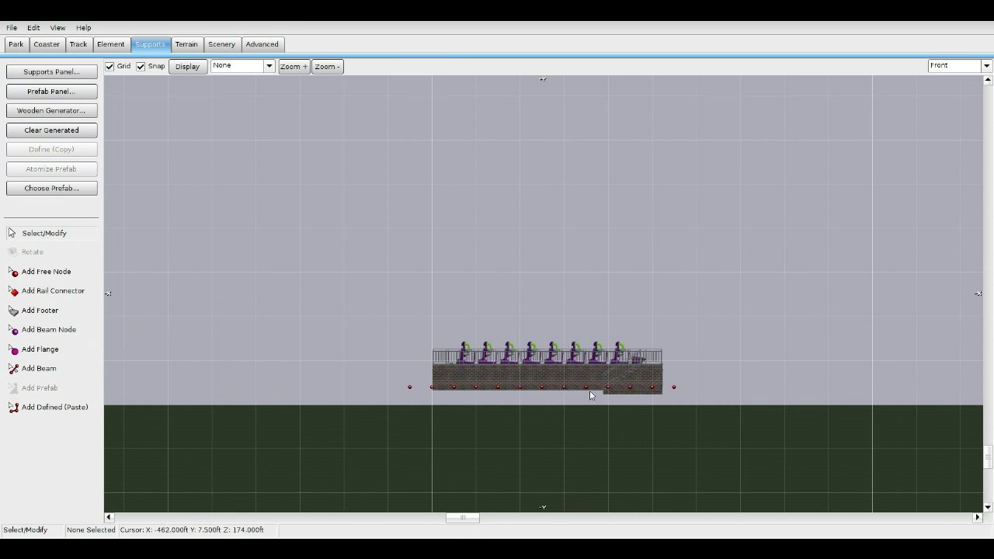
drag(384, 358, 680, 369)
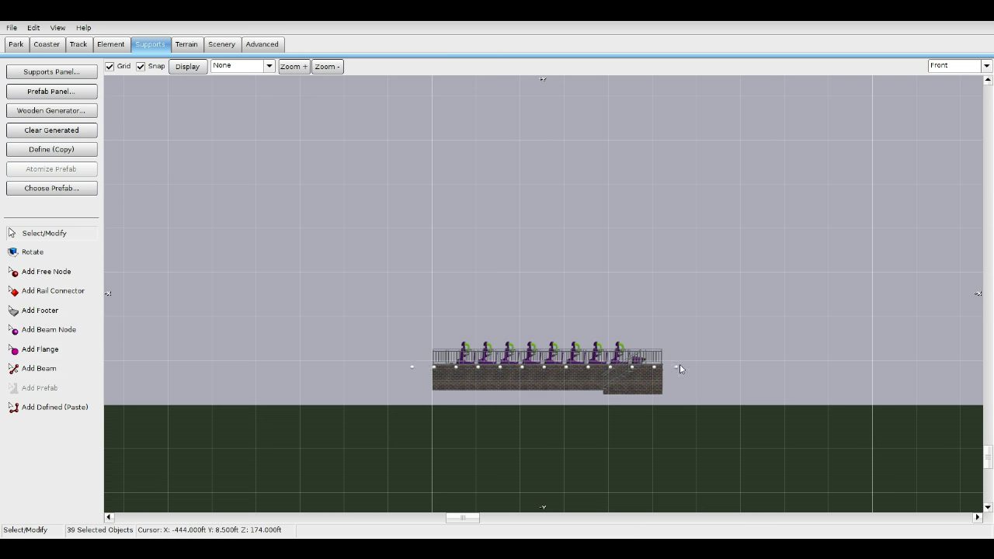
scroll(675, 374, up, 2)
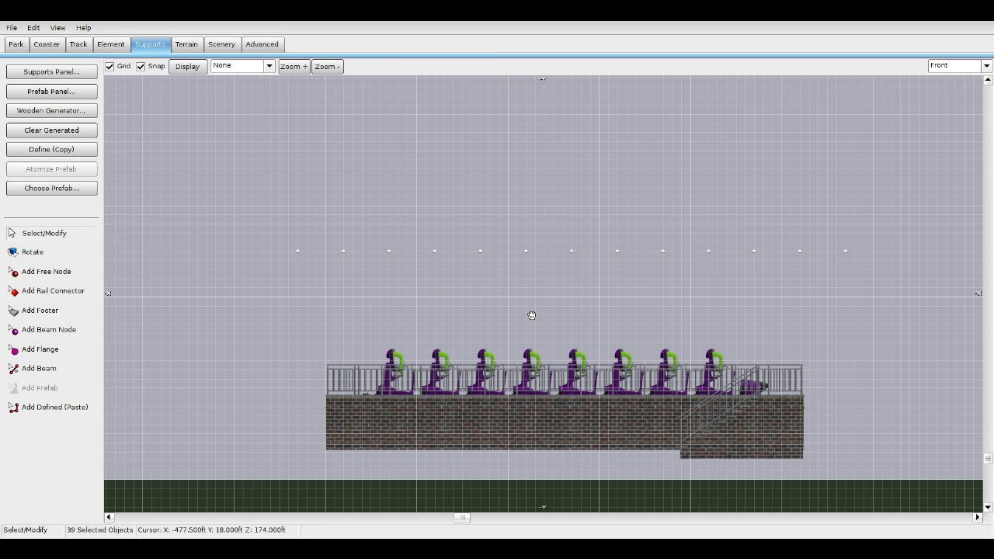
right_drag(532, 316, 569, 290)
Check the node height against the station in the perspective view, and raise all 39 nodes to 28 ft in the front view
click(969, 66)
click(946, 117)
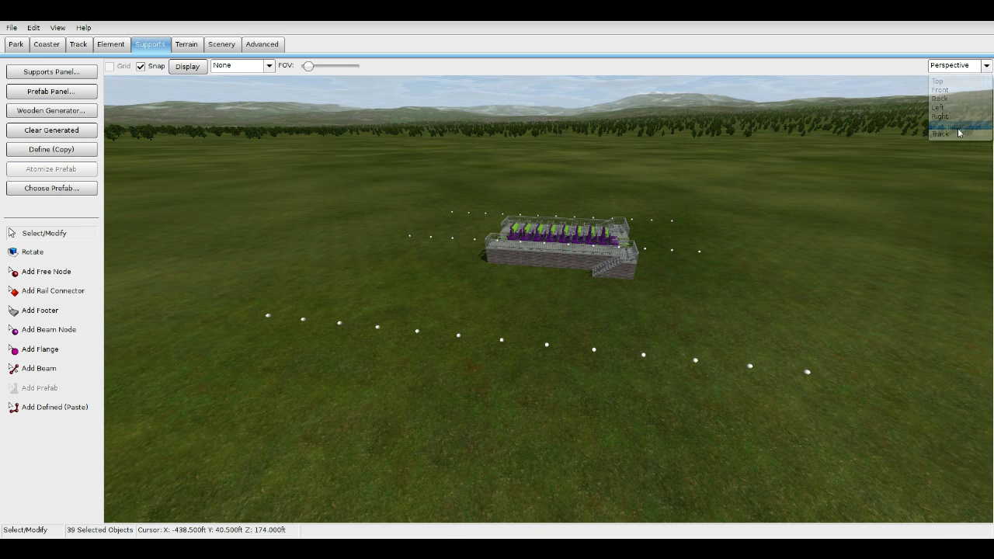
right_drag(548, 299, 588, 298)
click(956, 70)
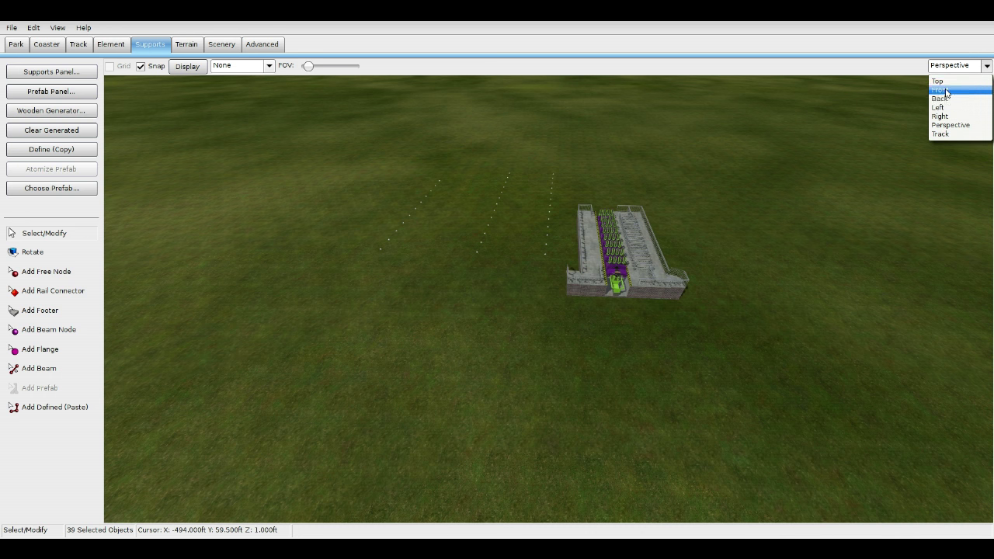
click(941, 90)
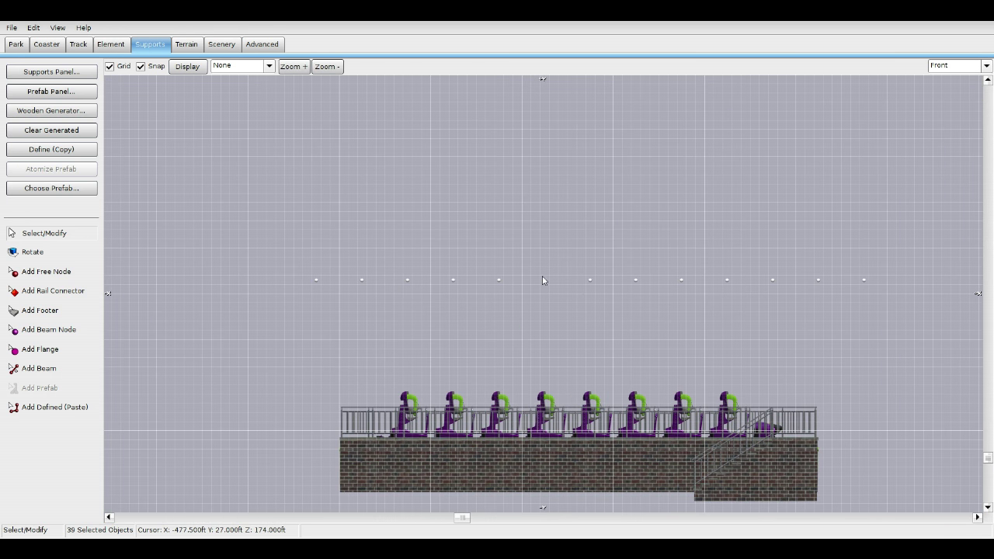
drag(539, 269, 544, 265)
Select the middle 13-node row in the top view and move it midway between the two outer rows
click(970, 70)
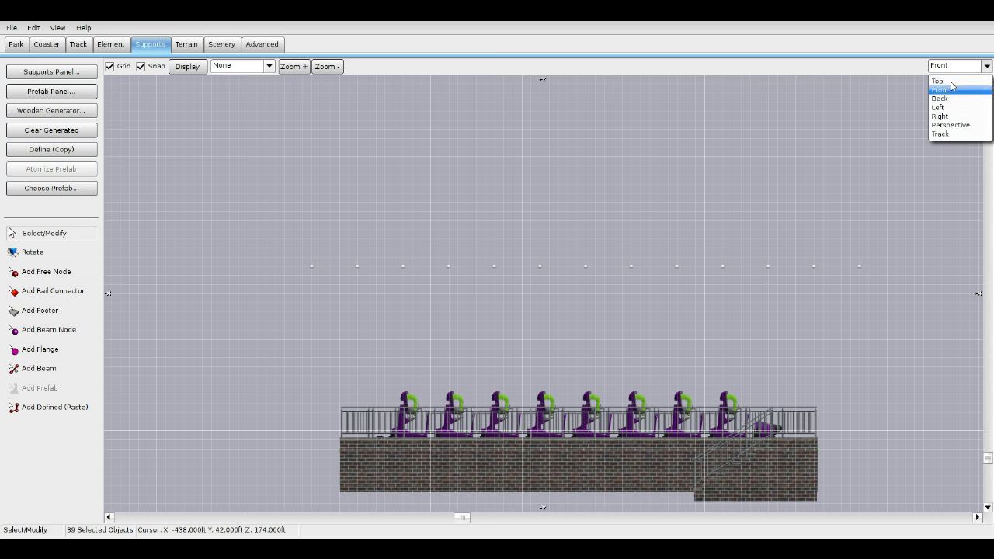
click(951, 83)
right_drag(689, 280, 679, 314)
scroll(679, 314, up, 3)
click(679, 313)
drag(317, 324, 727, 392)
right_drag(666, 356, 664, 292)
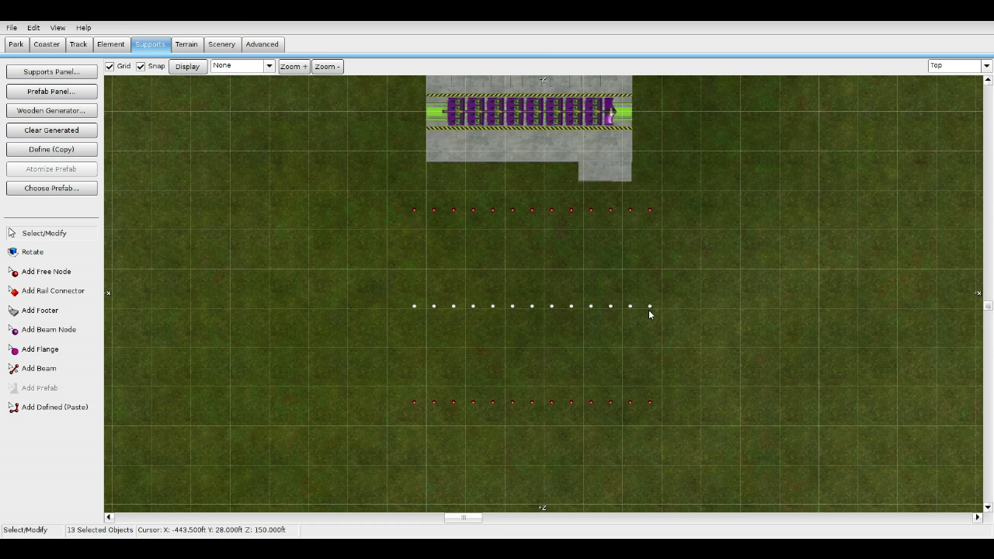
drag(649, 314, 651, 322)
Move the middle row to about 17 ft from the row nearest the station, keeping its nodes aligned with that row
scroll(638, 313, down, 7)
right_drag(654, 283, 472, 298)
right_drag(188, 360, 502, 340)
scroll(637, 250, up, 7)
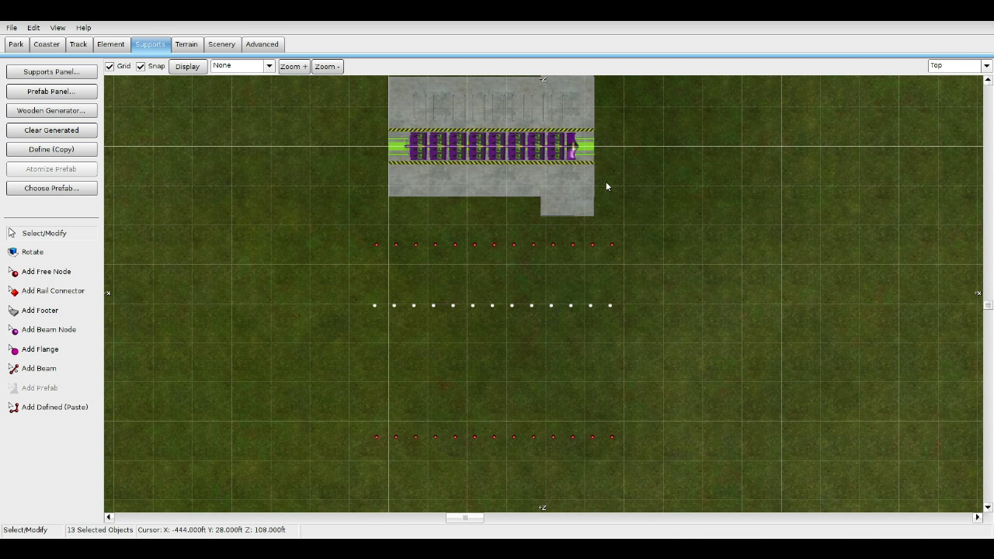
scroll(650, 295, up, 4)
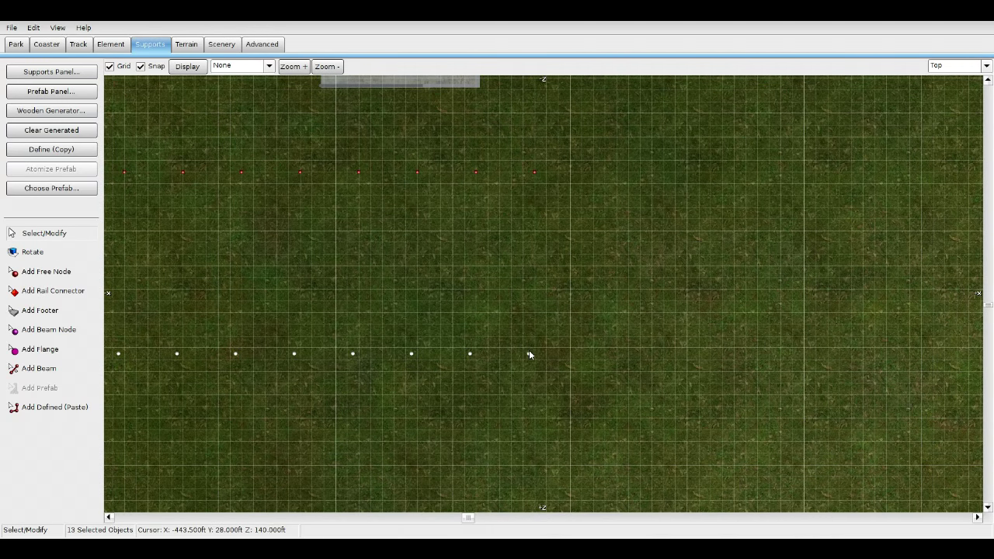
drag(536, 345, 540, 351)
Lower the selected middle row below the two outer rows in the perspective view
key(f)
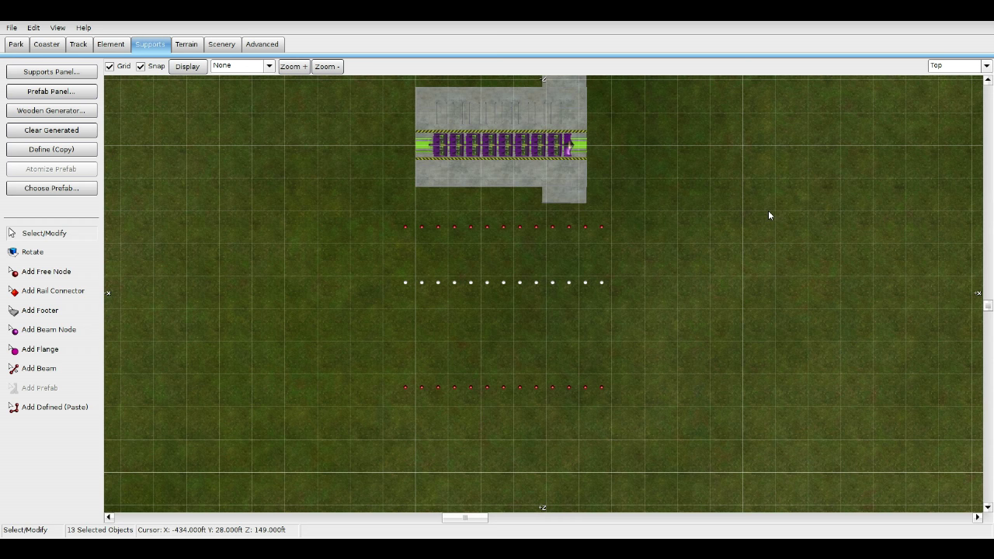
click(963, 67)
click(946, 130)
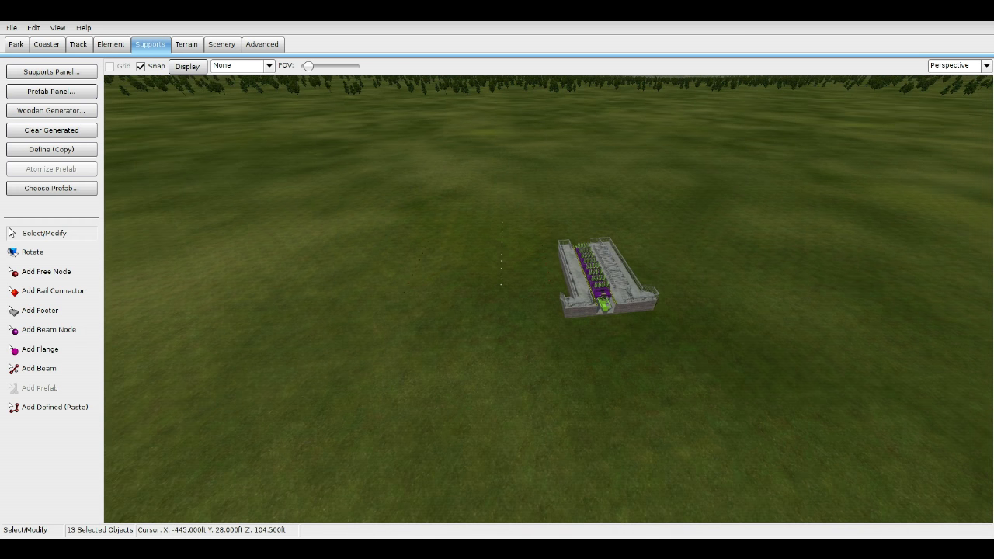
middle_drag(548, 310, 576, 204)
key(Down)
key(Down)
key(Down)
key(Down)
key(Down)
key(Down)
key(Down)
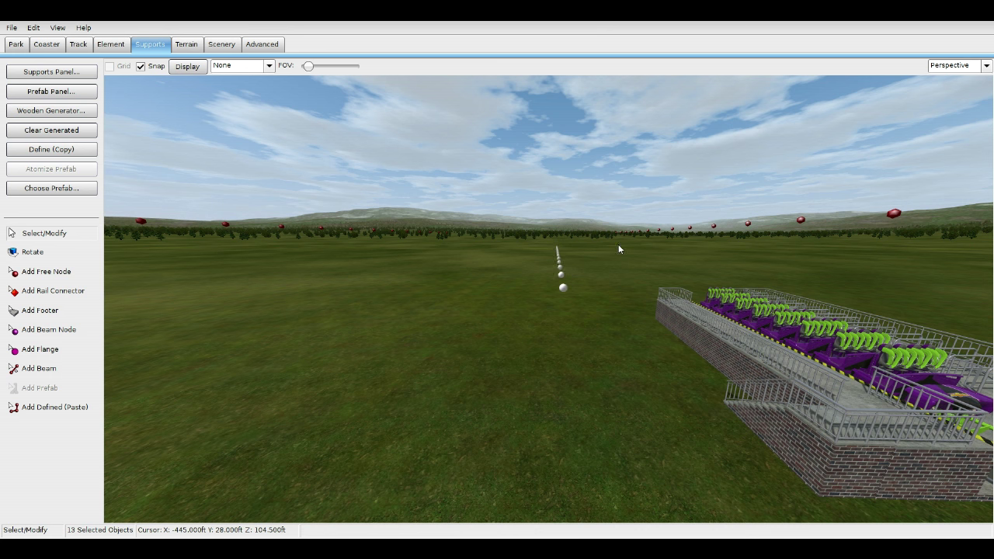
Deselect the row, examine the roof shape of the three rows in perspective, and return to the top view
click(482, 207)
middle_drag(482, 208, 571, 311)
middle_drag(477, 239, 511, 216)
click(956, 65)
click(949, 74)
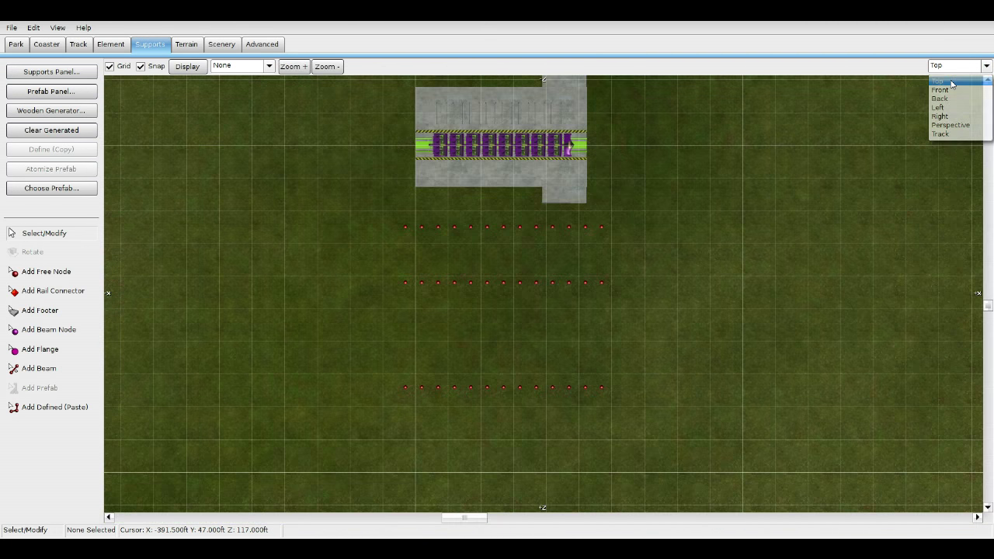
Move all 39 nodes over the station to compare their footprint, and place them back in front of it
drag(361, 250, 610, 444)
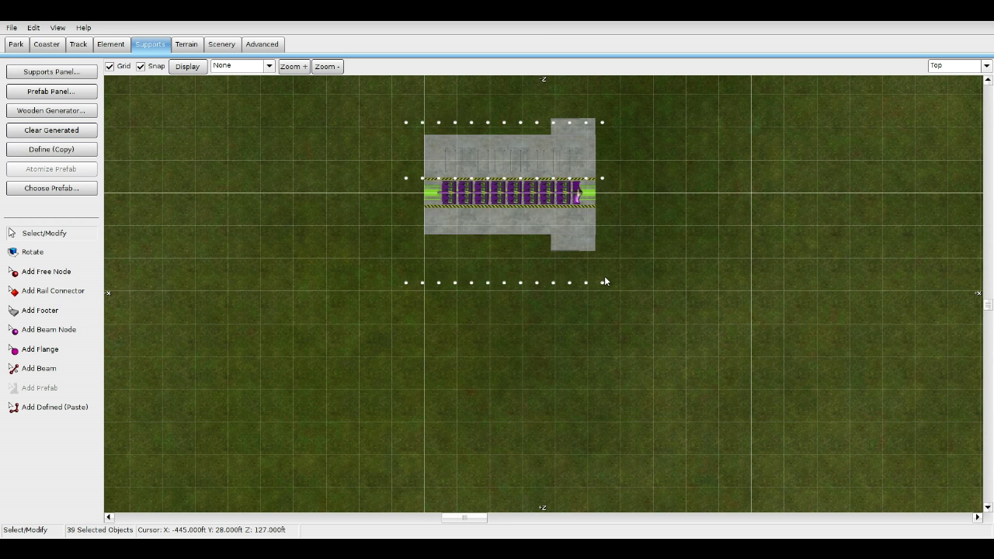
middle_drag(638, 239, 630, 272)
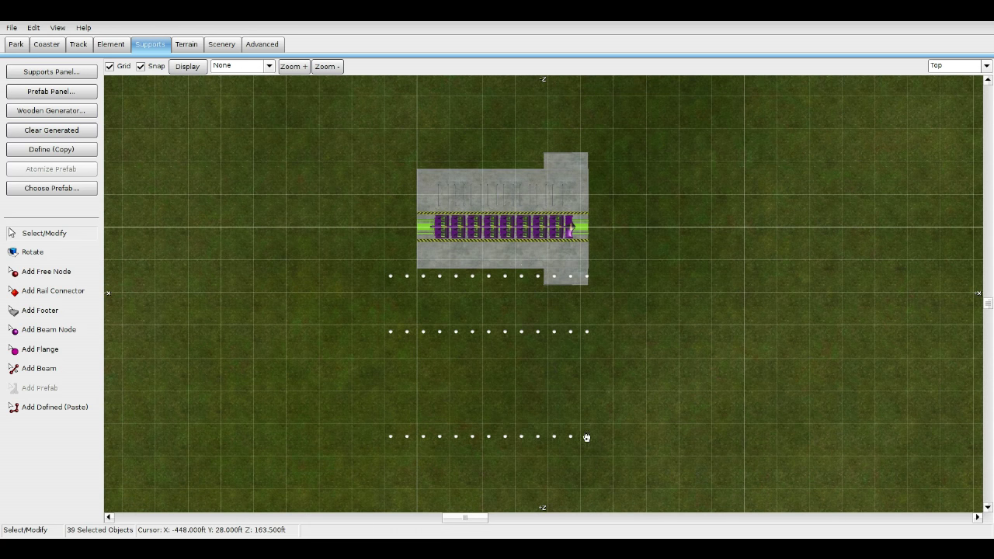
middle_drag(587, 439, 584, 354)
drag(594, 386, 591, 399)
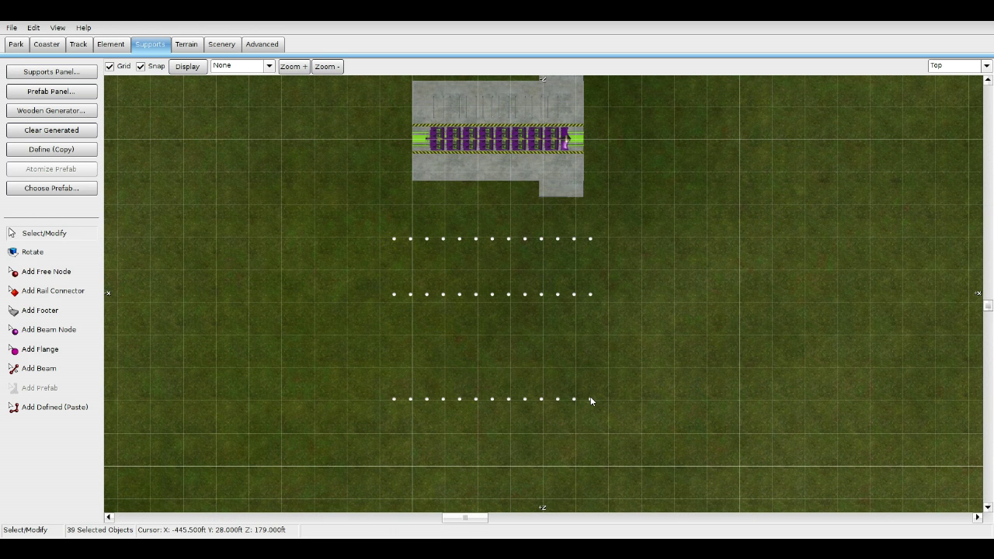
Start adding beams and set the supports' custom color to the recently used purple
click(41, 367)
middle_drag(306, 288, 374, 279)
scroll(375, 279, up, 2)
click(51, 72)
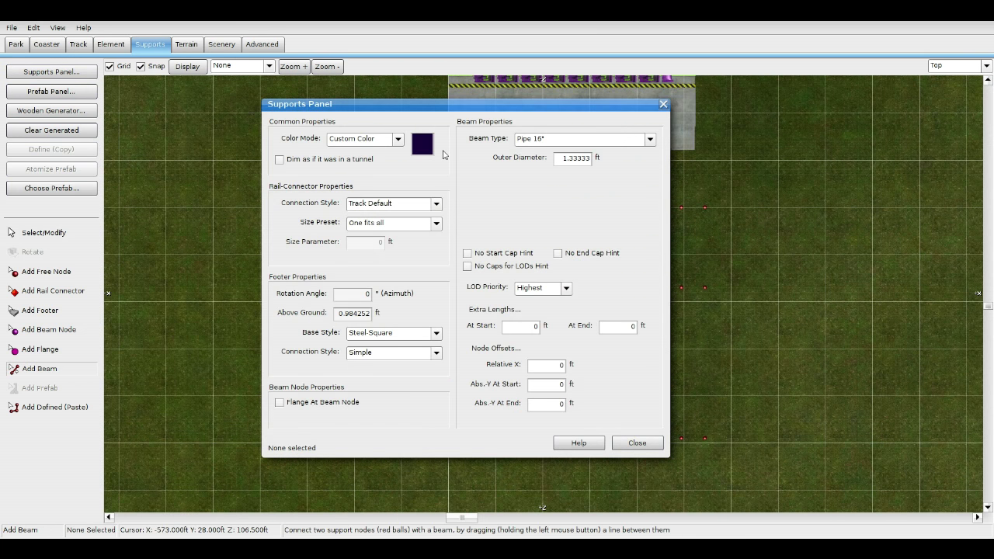
click(431, 148)
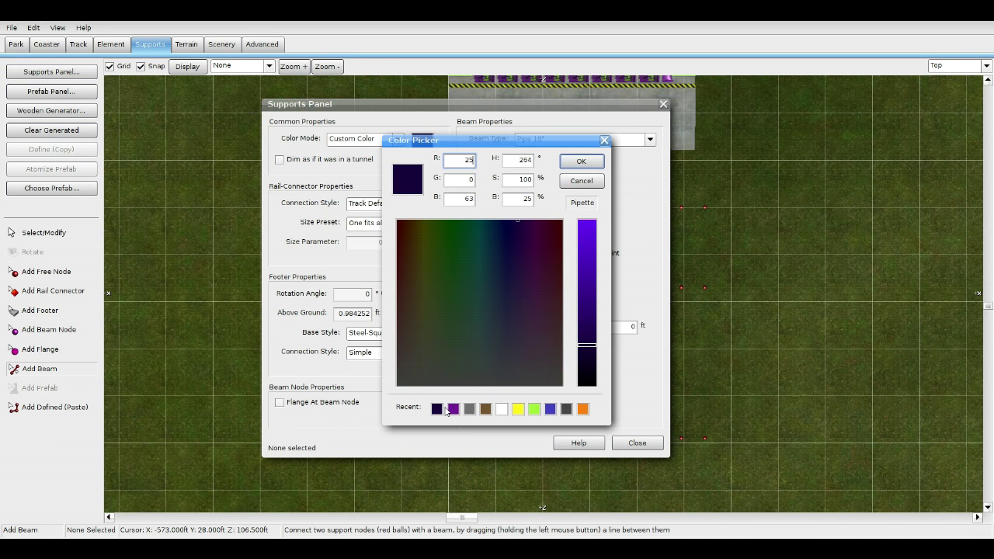
click(454, 409)
click(597, 163)
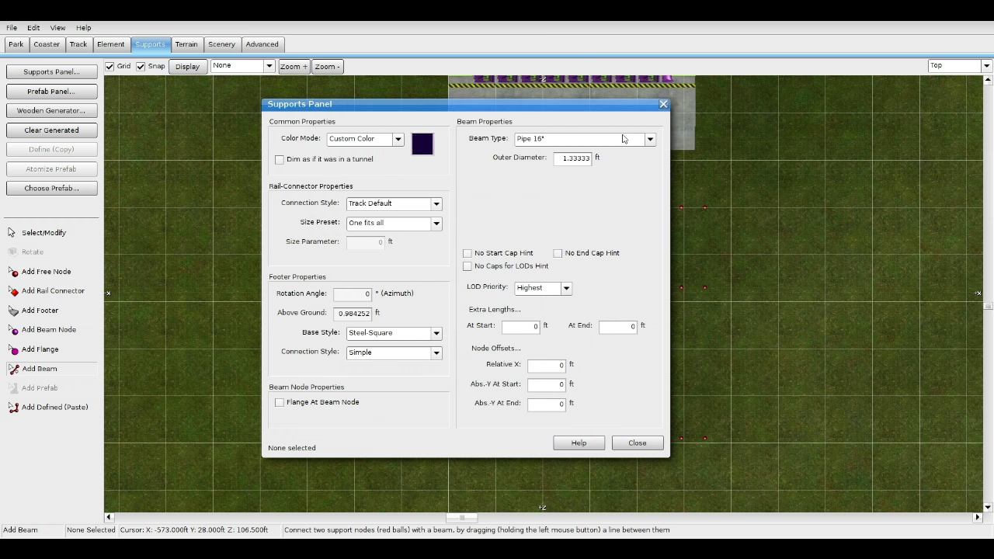
Set the beam type to Custom Box Beam with the Standard (Horizontal Beam) rotation mode
click(613, 139)
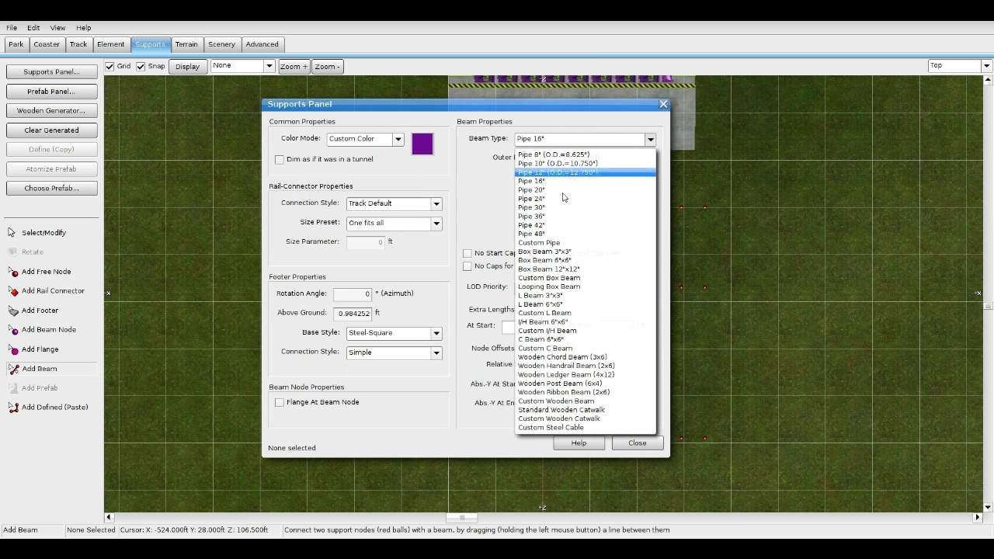
click(569, 278)
click(523, 197)
click(545, 231)
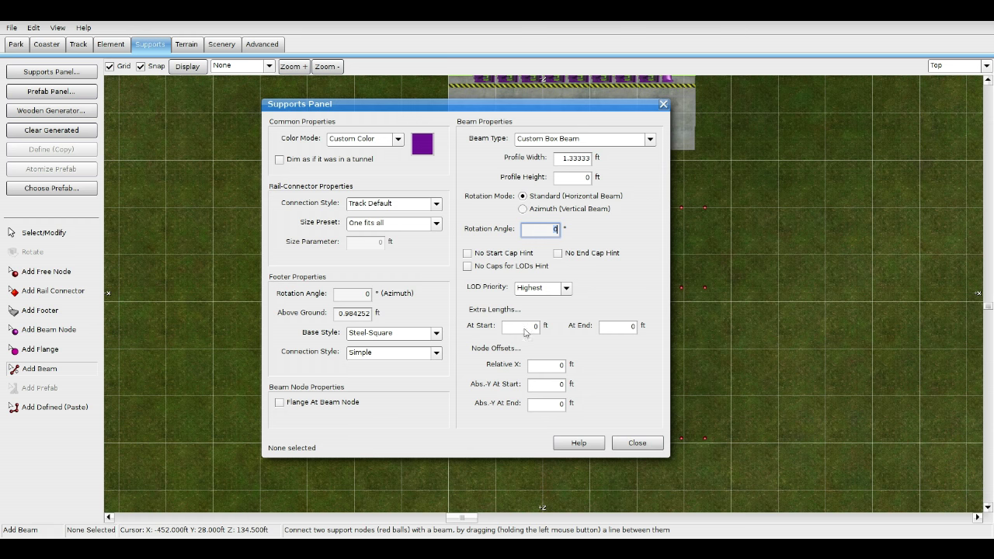
Set the beams' extra length at the start to 0.5 ft, leaving the end without any
click(529, 332)
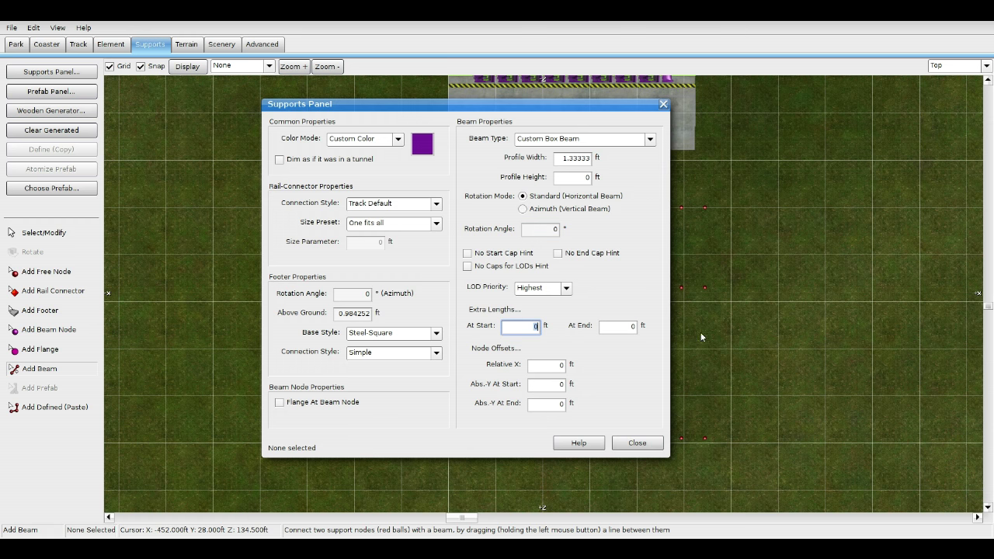
key(BackSpace)
click(631, 329)
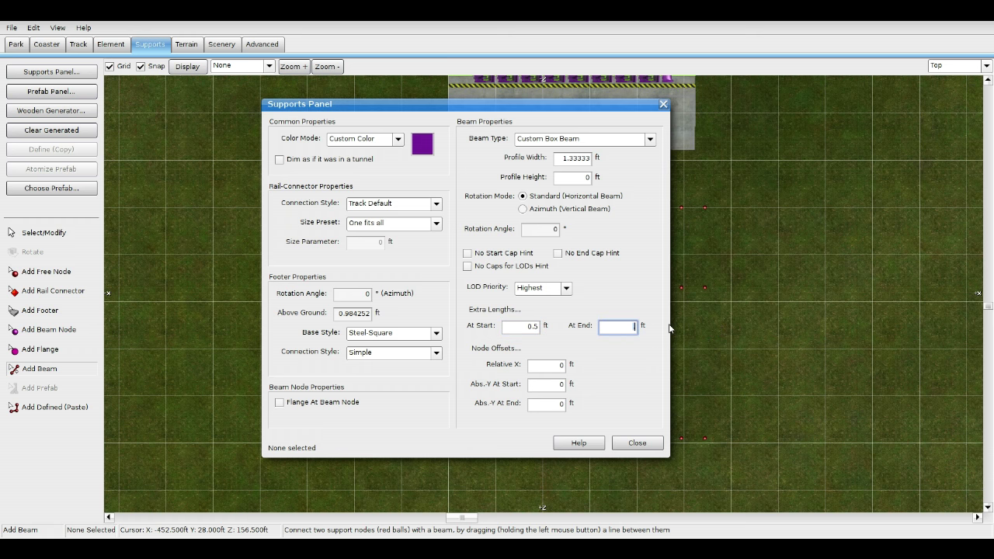
click(516, 328)
click(620, 329)
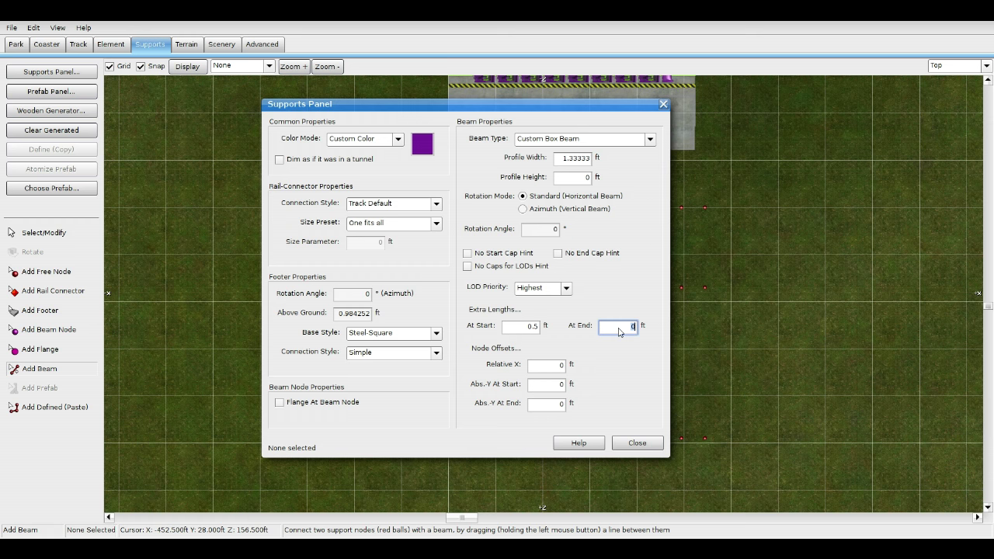
Set the box beam's profile width to 5 ft and its profile height to 0.4 ft
click(563, 160)
text(5)
click(576, 179)
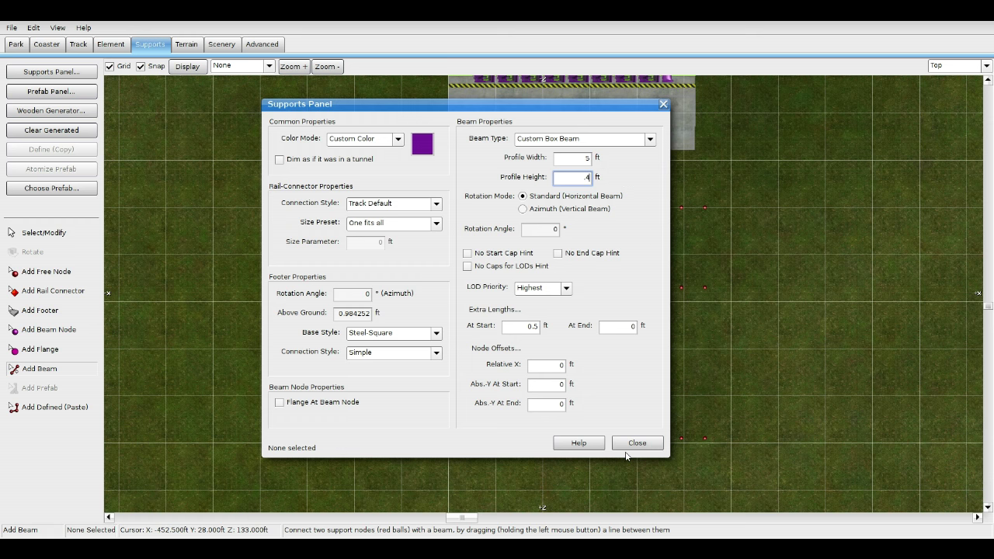
click(574, 158)
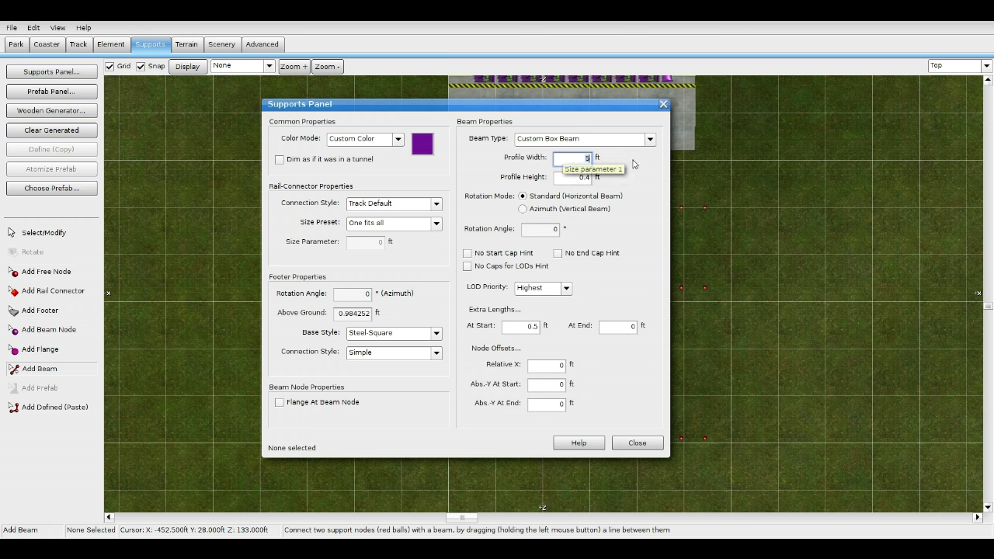
click(637, 442)
right_drag(561, 426, 567, 396)
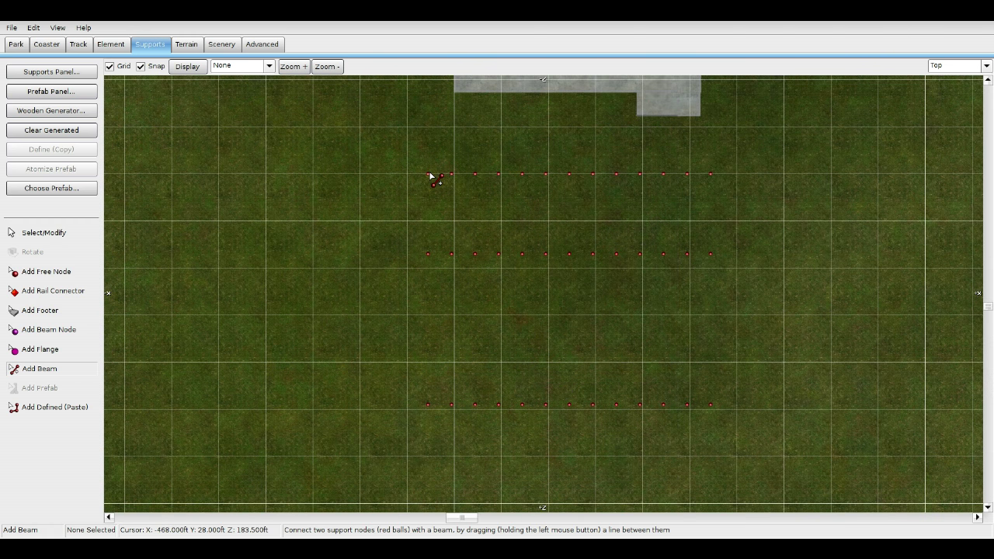
click(53, 73)
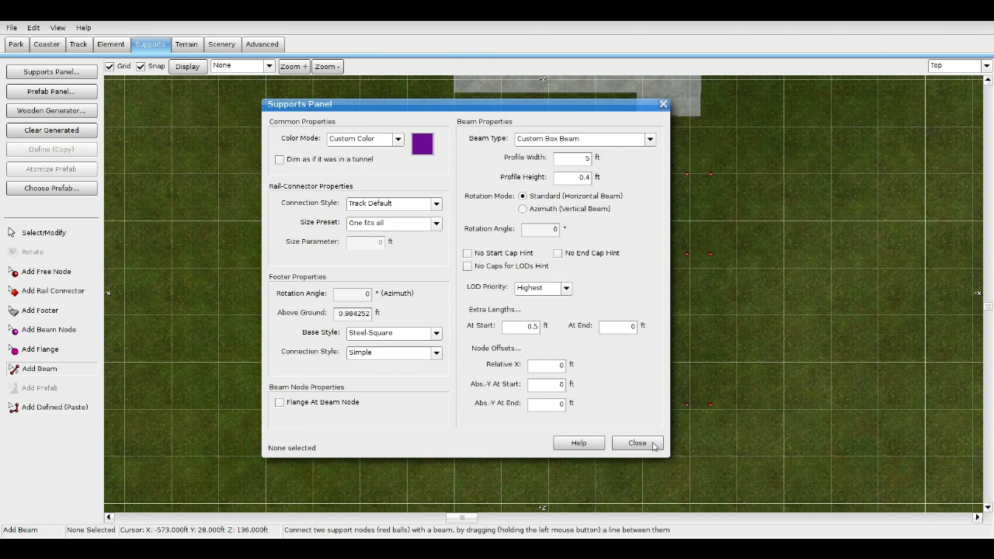
click(637, 442)
Connect the row nearest the station to the middle row with seven purple beams, at every other node pair
drag(427, 173, 430, 257)
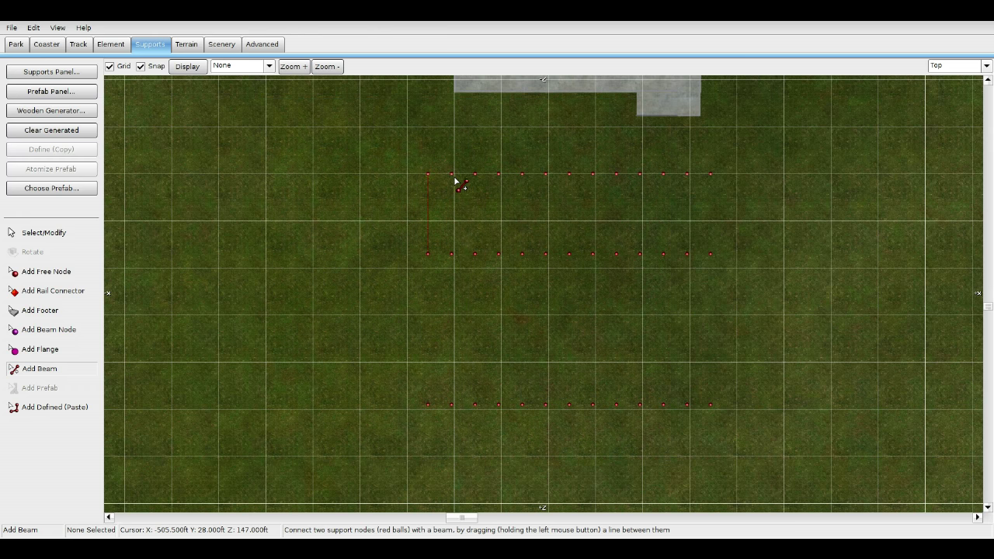
drag(478, 177, 475, 254)
drag(521, 174, 524, 257)
drag(570, 175, 576, 254)
drag(619, 178, 621, 260)
drag(666, 178, 666, 256)
drag(713, 179, 716, 257)
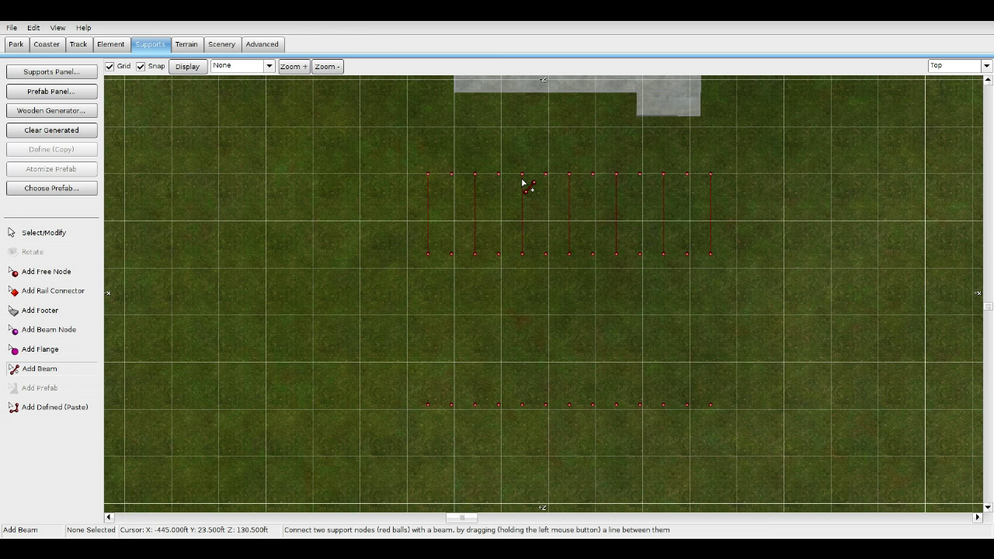
Change the supports' custom color to the recently used light green and connect the six skipped node pairs between the same two rows
click(70, 74)
click(423, 145)
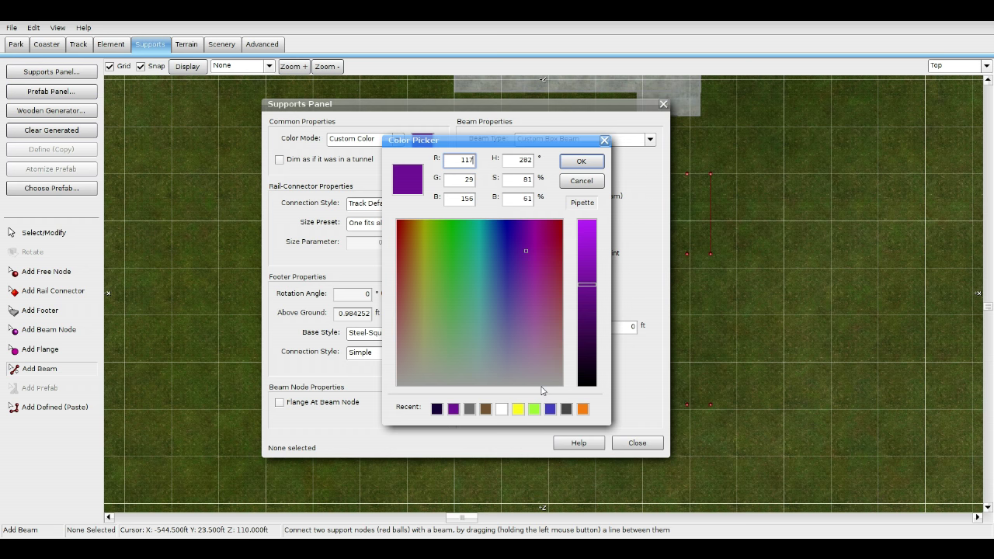
click(534, 410)
click(581, 162)
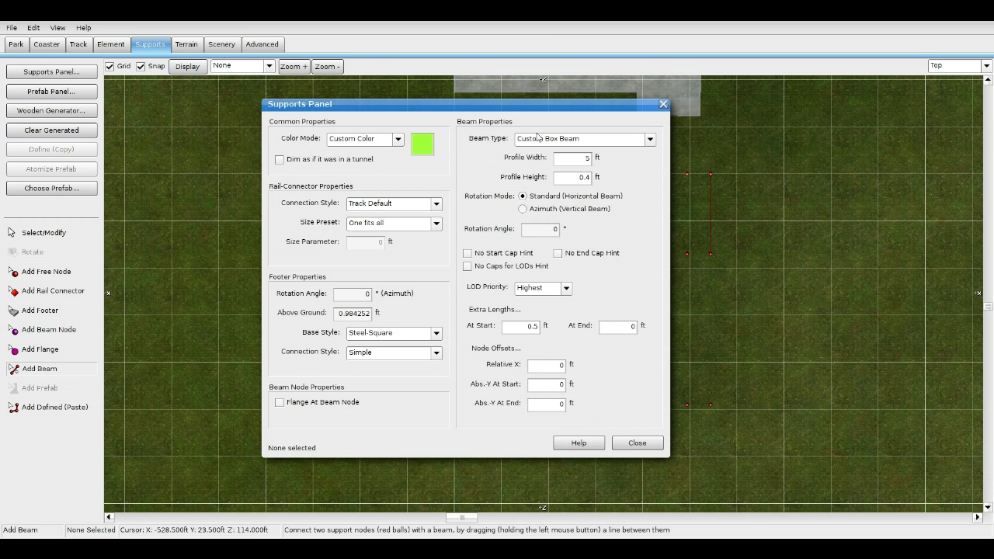
click(638, 444)
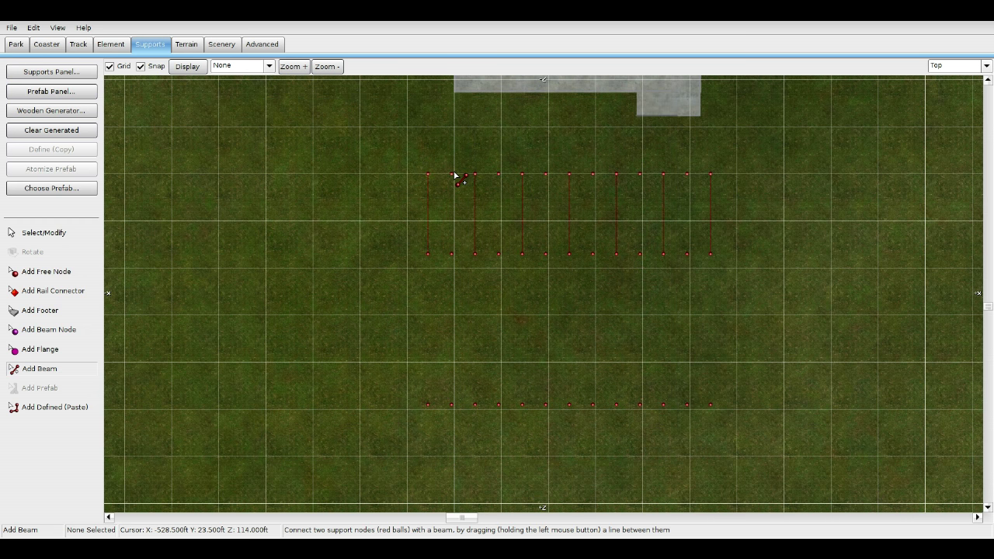
drag(455, 176, 453, 254)
drag(500, 176, 499, 252)
drag(551, 177, 552, 253)
drag(594, 175, 596, 255)
drag(642, 254, 688, 257)
Freeze the Roof coaster to examine the alternating beams in perspective, and return to the top view with it unfrozen
click(957, 65)
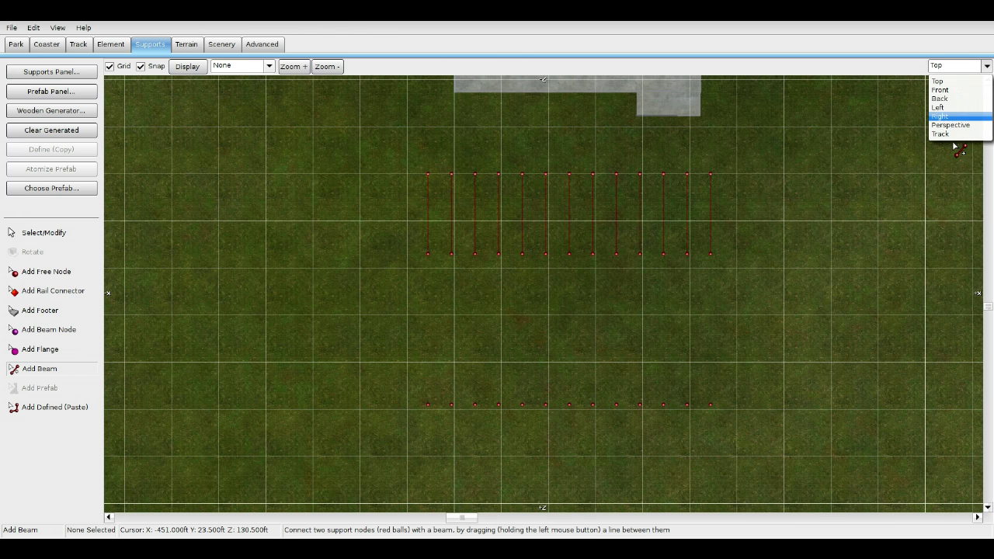
click(951, 134)
click(47, 45)
click(51, 260)
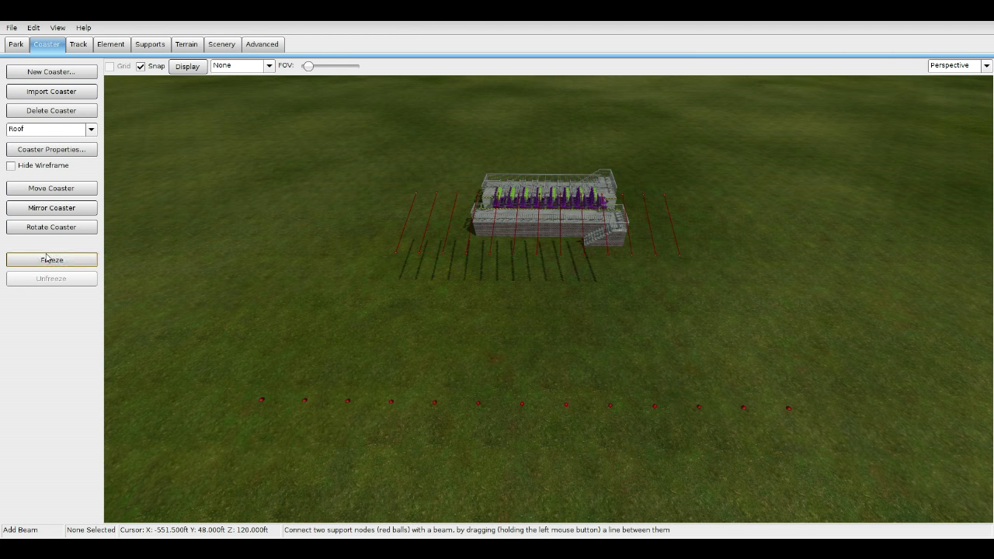
right_drag(548, 299, 687, 276)
click(51, 279)
click(959, 66)
click(943, 133)
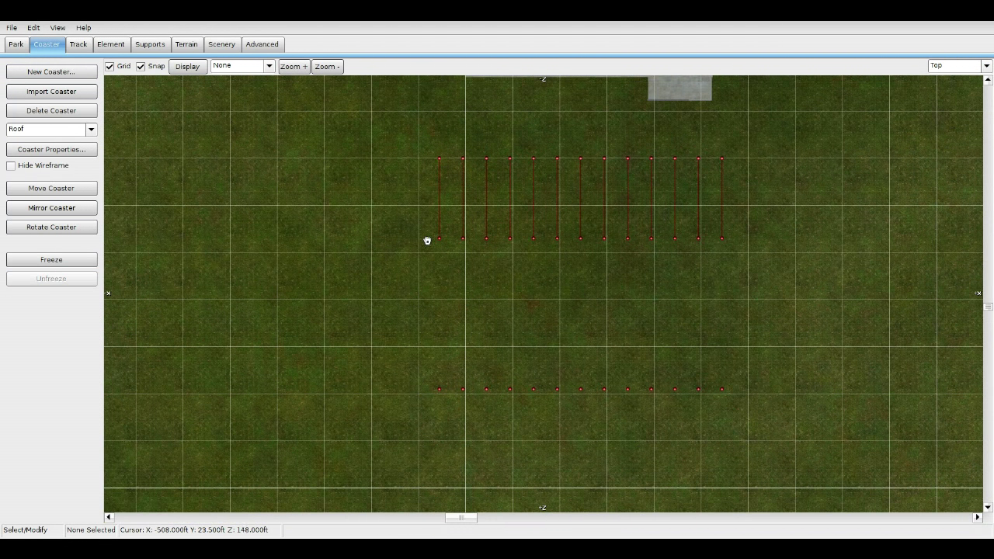
right_drag(428, 241, 420, 226)
Add six light green beams from the row farthest from the station to the middle row, continuing the existing green beams
click(147, 47)
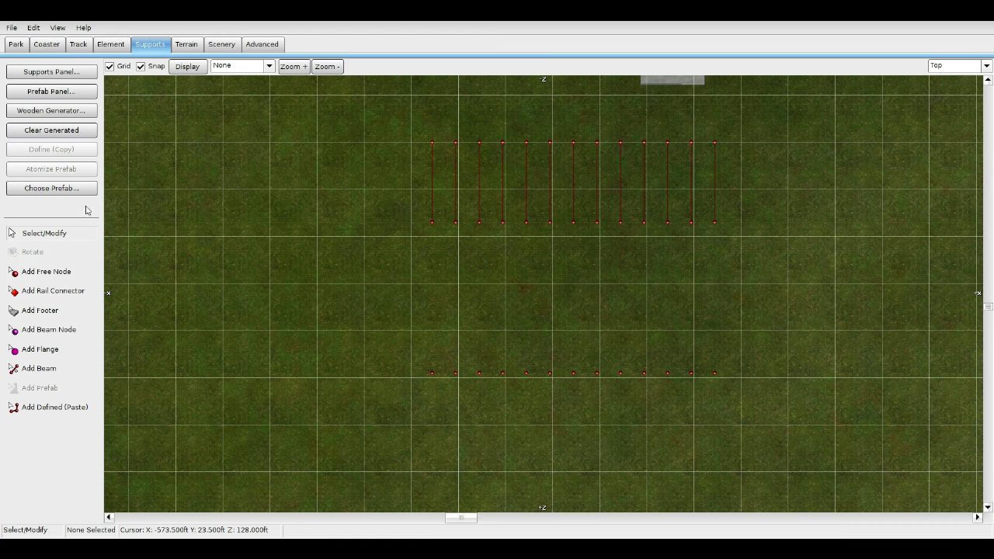
click(51, 371)
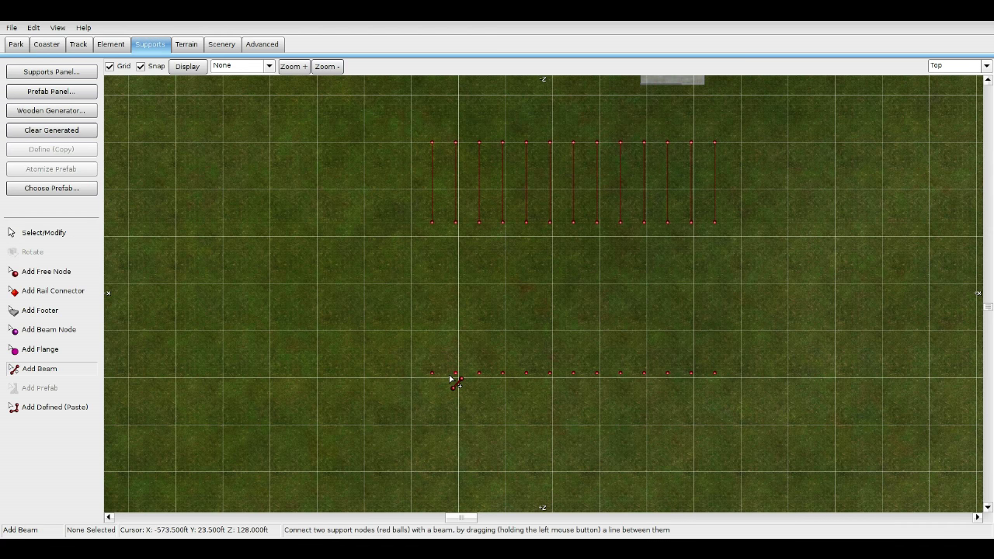
click(51, 72)
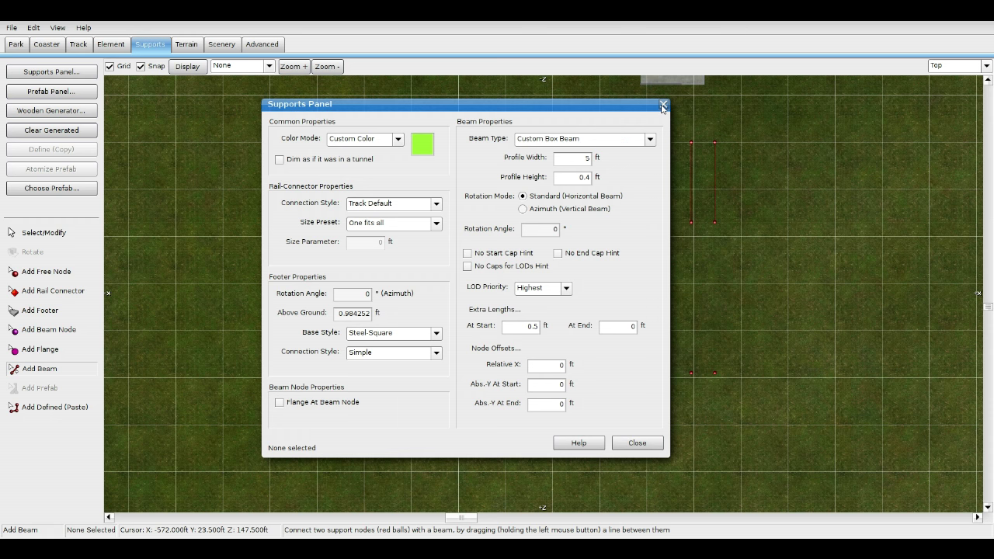
click(662, 105)
drag(458, 451, 456, 223)
drag(505, 373, 503, 222)
drag(550, 373, 551, 224)
drag(597, 374, 597, 223)
drag(643, 373, 644, 223)
drag(691, 373, 691, 223)
Change the custom color back to purple and connect the seven remaining node pairs between the farthest row and the middle row
click(52, 71)
click(423, 149)
click(453, 409)
click(581, 161)
drag(432, 373, 432, 224)
drag(479, 373, 480, 223)
drag(527, 373, 526, 223)
drag(575, 374, 573, 223)
mouse_move(621, 373)
mouse_down()
mouse_move(612, 250)
mouse_move(621, 224)
mouse_up()
drag(667, 372, 668, 224)
drag(715, 374, 714, 223)
Freeze the Roof coaster to examine the complete set of beams in perspective, then unfreeze it and return to the top view
click(956, 66)
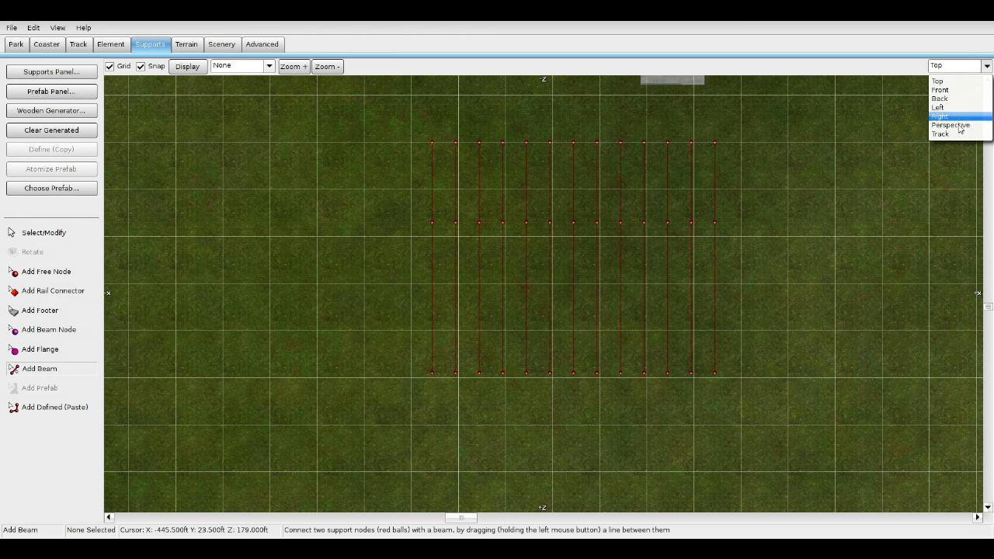
click(951, 122)
click(46, 44)
click(51, 260)
right_drag(302, 248, 745, 210)
right_drag(574, 365, 459, 383)
click(51, 278)
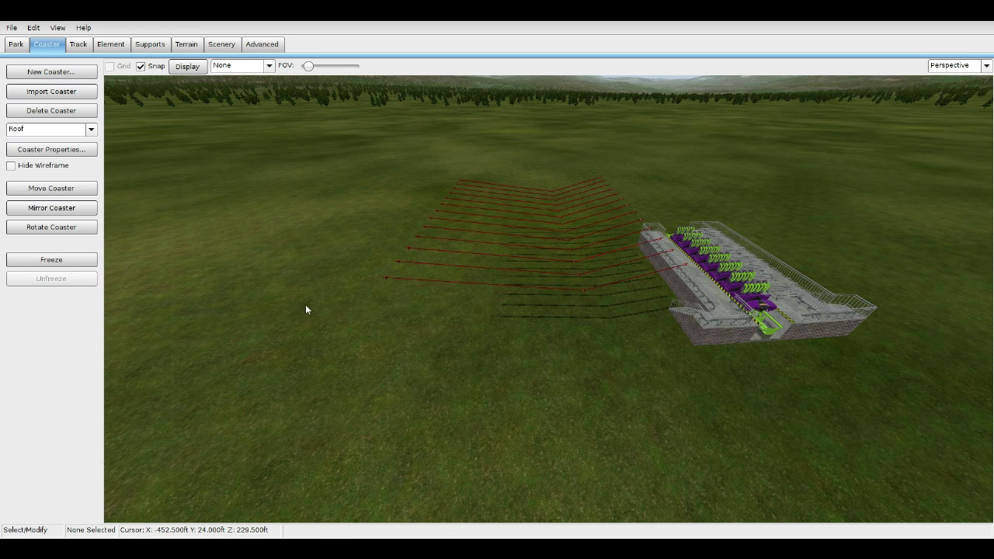
click(957, 66)
click(951, 78)
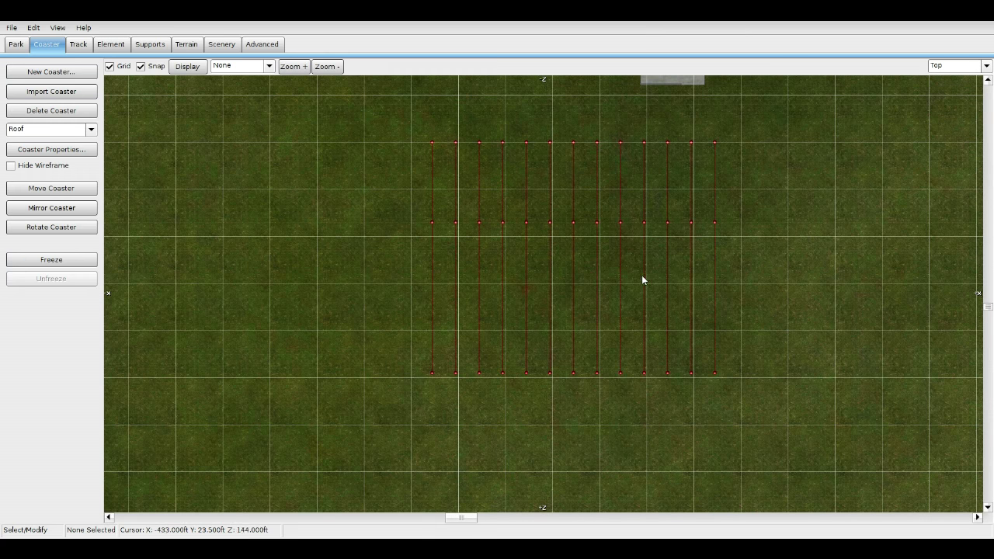
Select all roof nodes and beams and move them over the station so they overhang it on every side
scroll(681, 261, down, 3)
drag(408, 261, 762, 406)
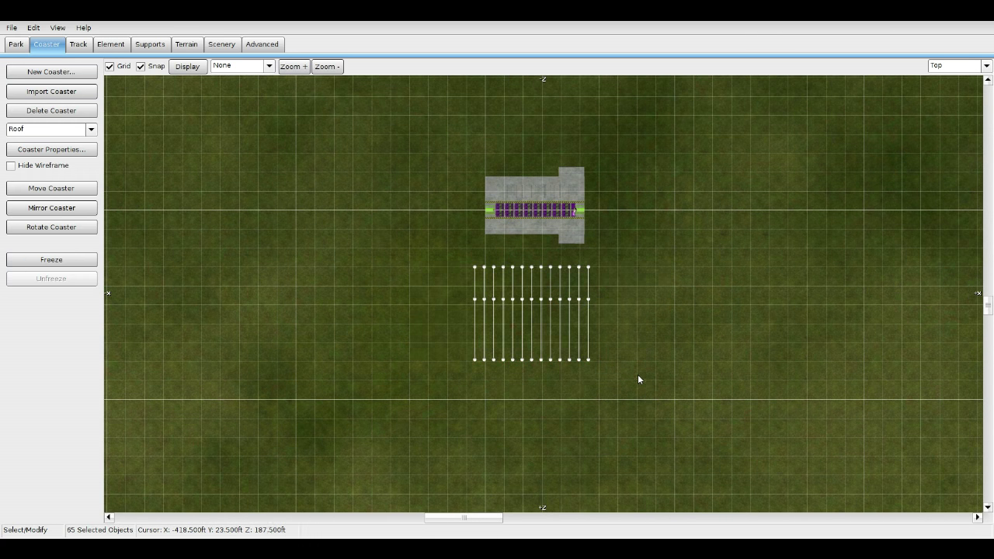
scroll(637, 375, up, 5)
drag(630, 409, 639, 140)
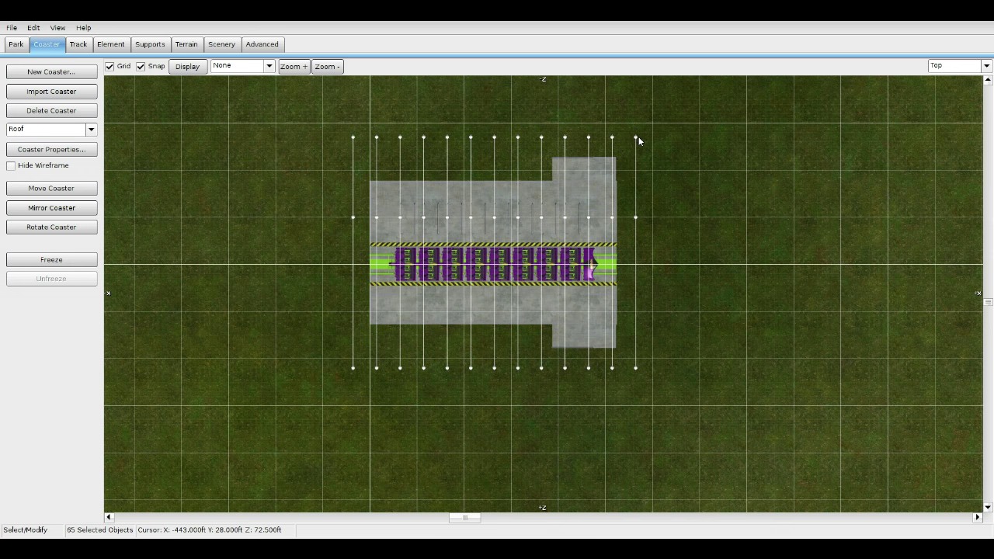
right_drag(703, 156, 721, 195)
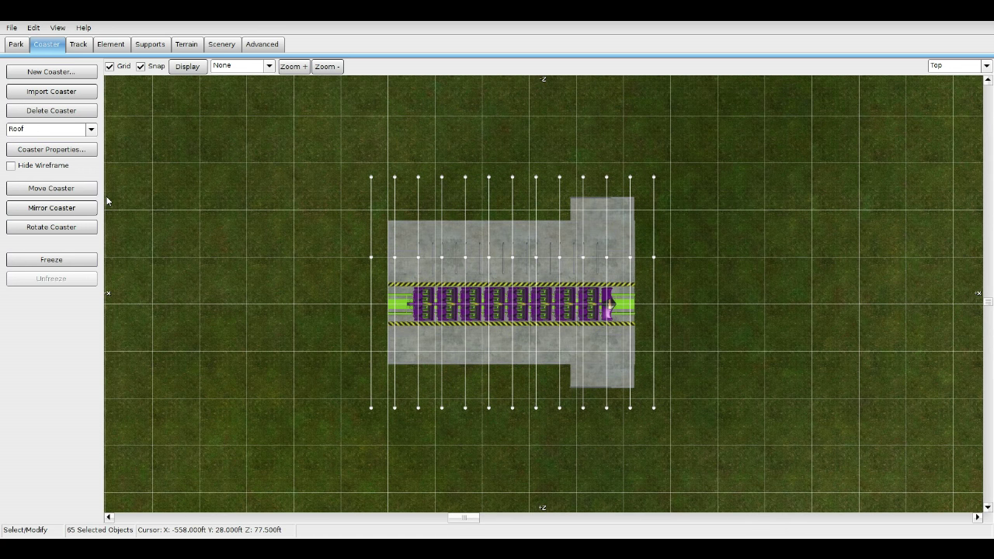
Add beam nodes on the second and twelfth beams, just inside the roof's rear row of nodes
click(140, 48)
click(67, 329)
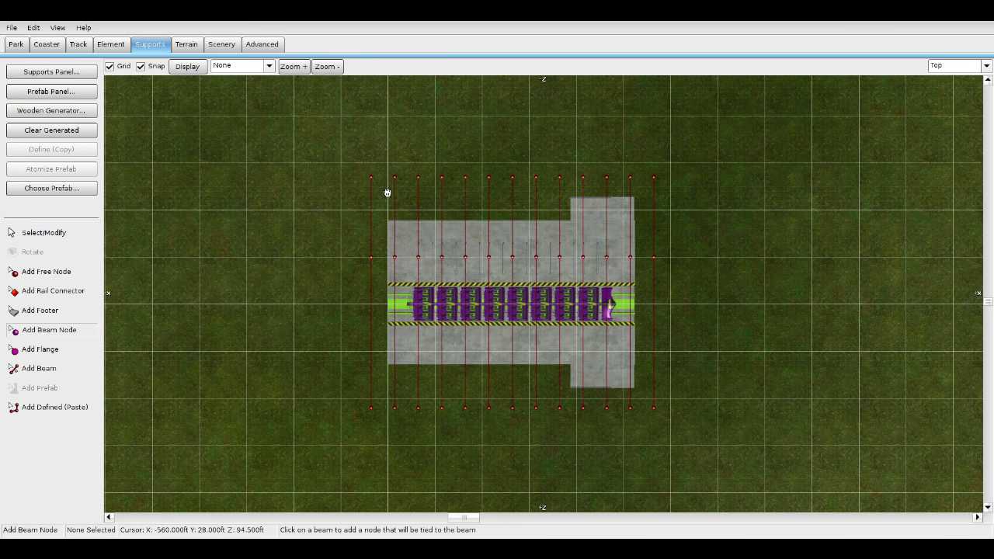
scroll(420, 242, up, 5)
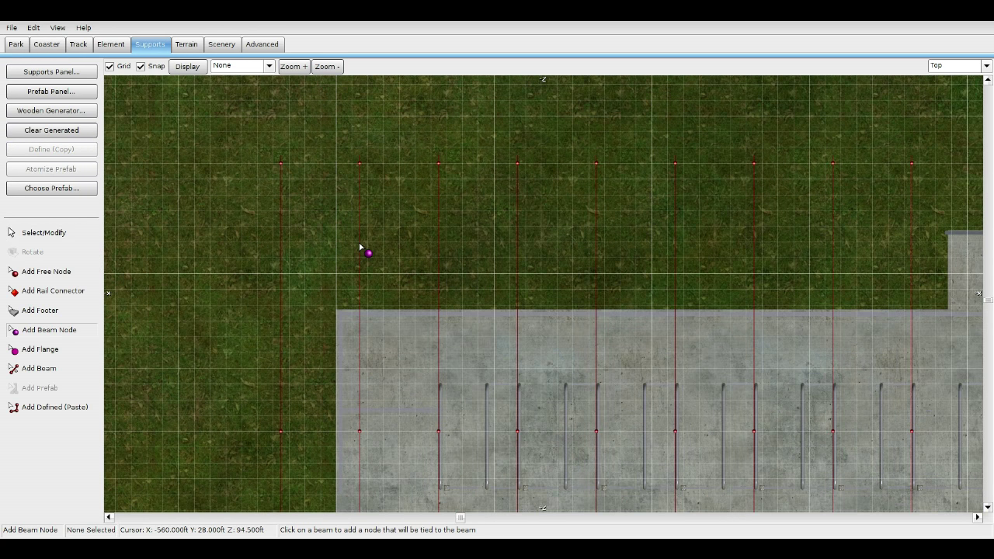
click(360, 244)
scroll(347, 317, down, 3)
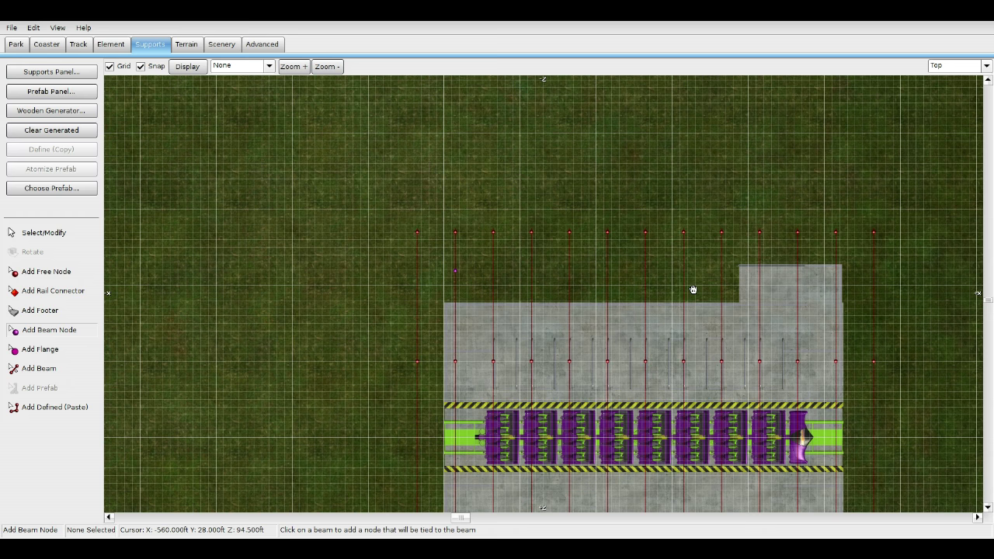
right_drag(691, 291, 559, 300)
scroll(560, 300, up, 3)
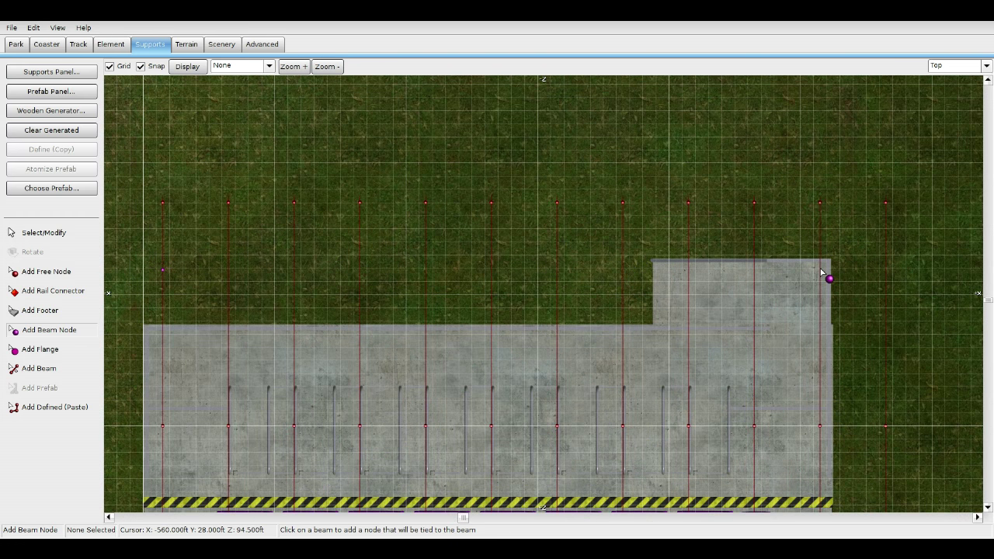
Add matching beam nodes on the second and twelfth beams, just inside the roof's front row of nodes
scroll(569, 395, down, 3)
right_drag(505, 420, 518, 216)
right_drag(453, 314, 544, 366)
scroll(543, 371, up, 4)
right_drag(475, 398, 294, 323)
scroll(326, 328, down, 3)
right_drag(625, 343, 448, 349)
scroll(448, 348, up, 3)
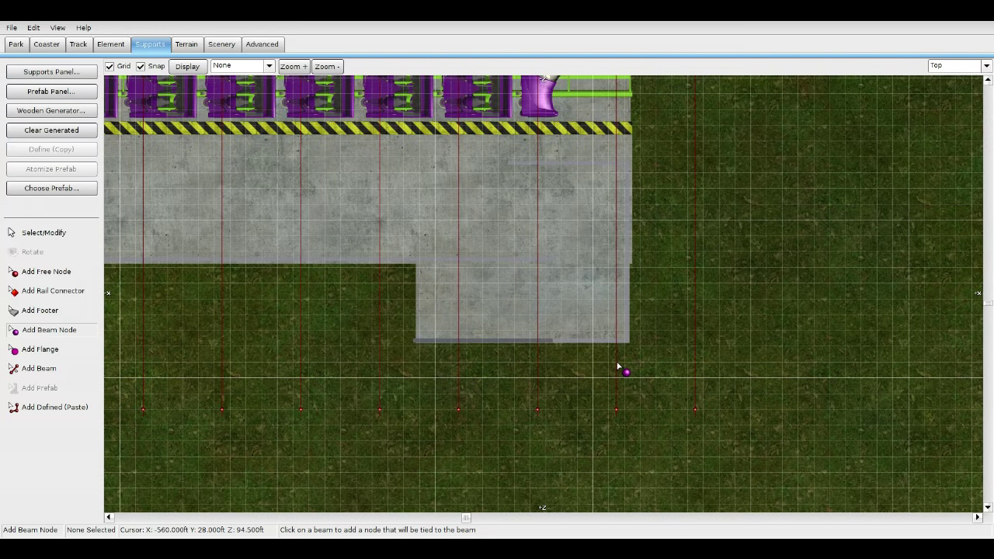
scroll(329, 391, down, 4)
right_drag(341, 355, 620, 340)
scroll(620, 340, up, 2)
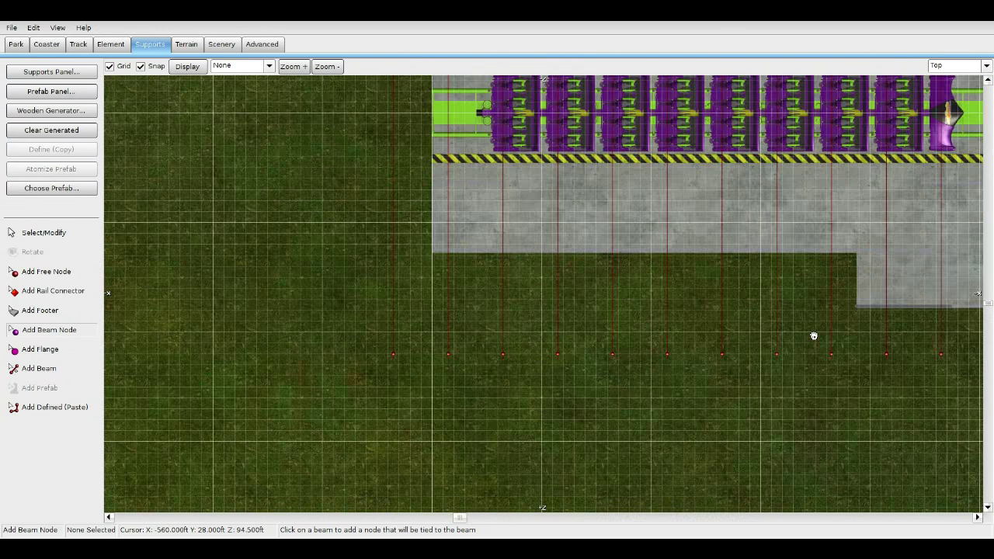
right_drag(813, 335, 707, 347)
scroll(431, 373, down, 3)
right_drag(481, 318, 475, 489)
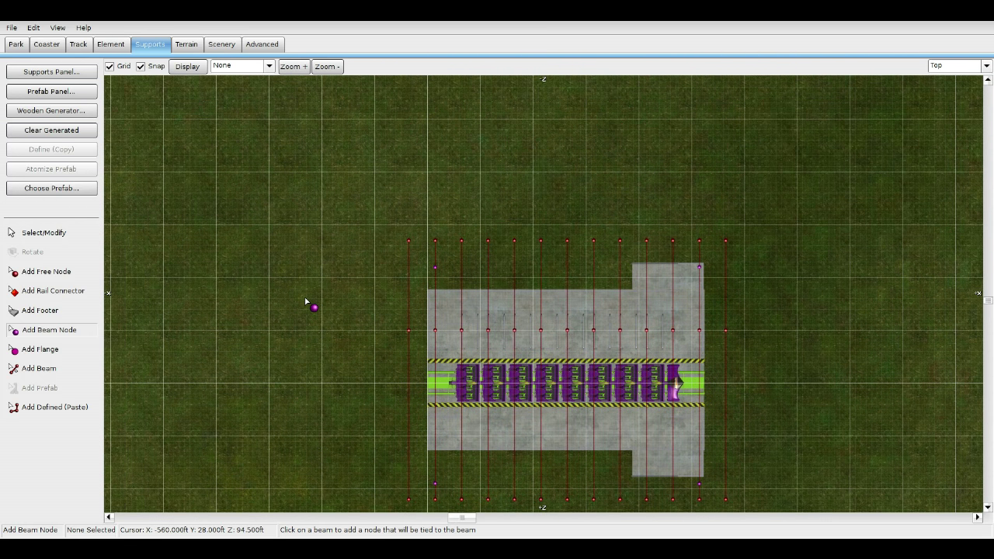
Place a footer directly beneath the rear beam node of the roof's second beam
scroll(336, 303, down, 5)
right_drag(488, 326, 501, 339)
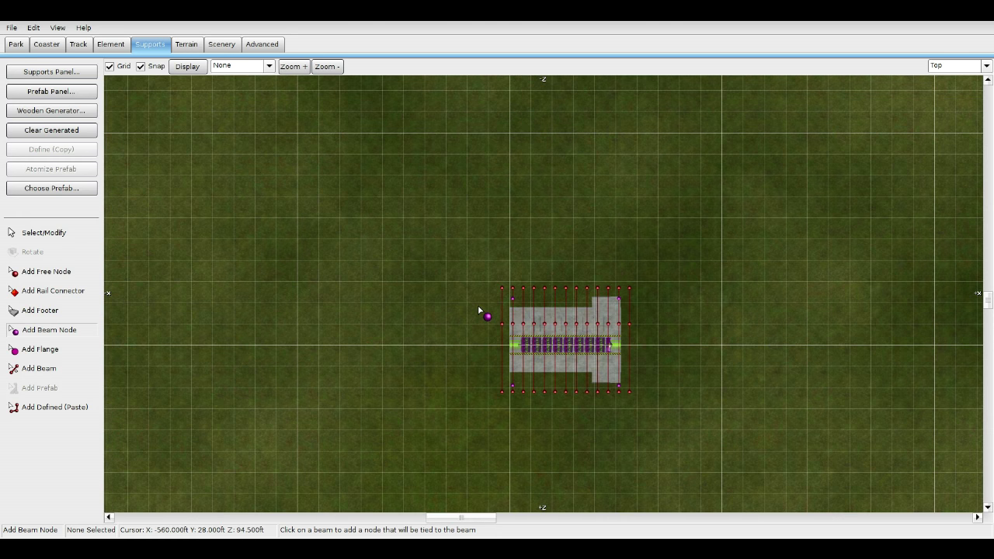
scroll(478, 305, up, 4)
click(39, 311)
scroll(437, 317, up, 3)
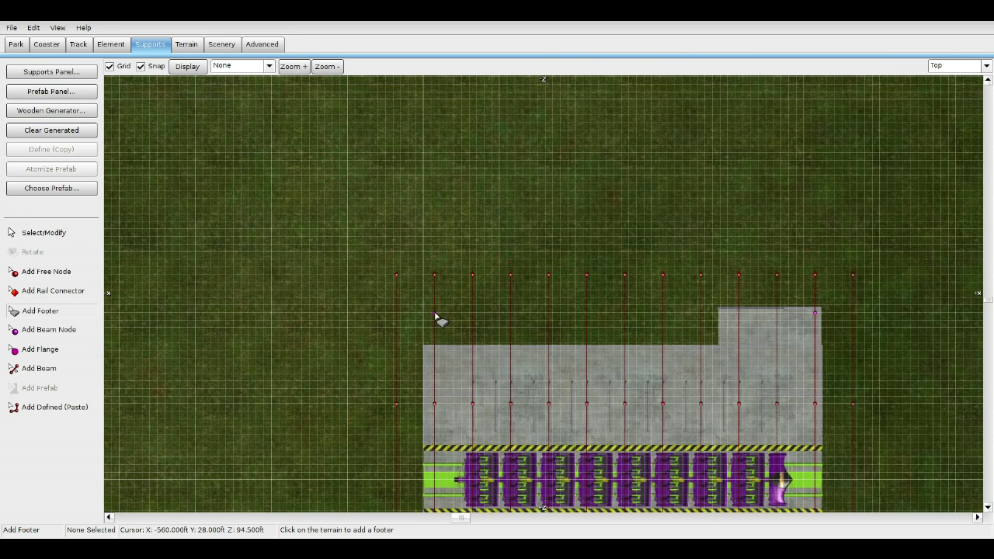
click(435, 315)
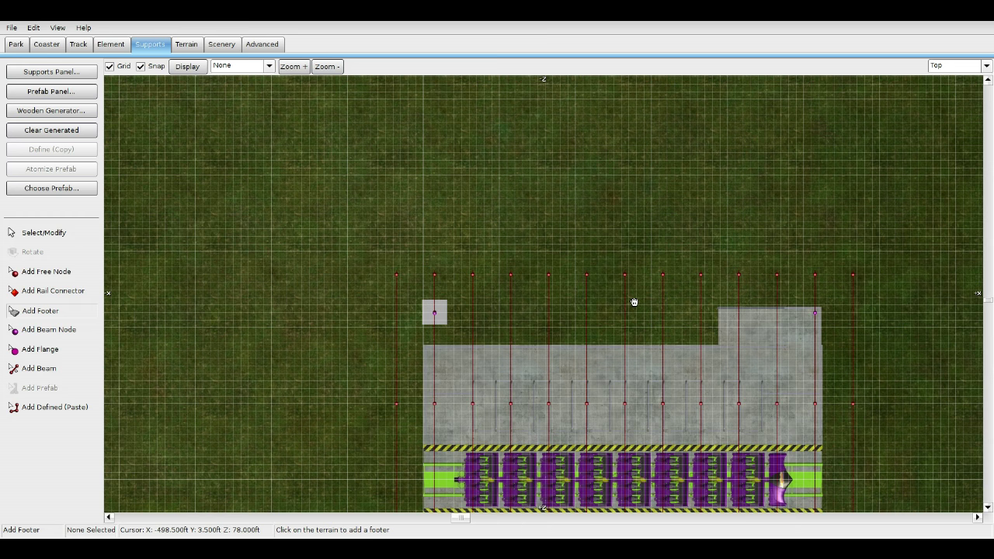
Move the twelfth beam's rear beam node clear of the station platform and place a footer directly beneath it
right_drag(632, 300, 406, 317)
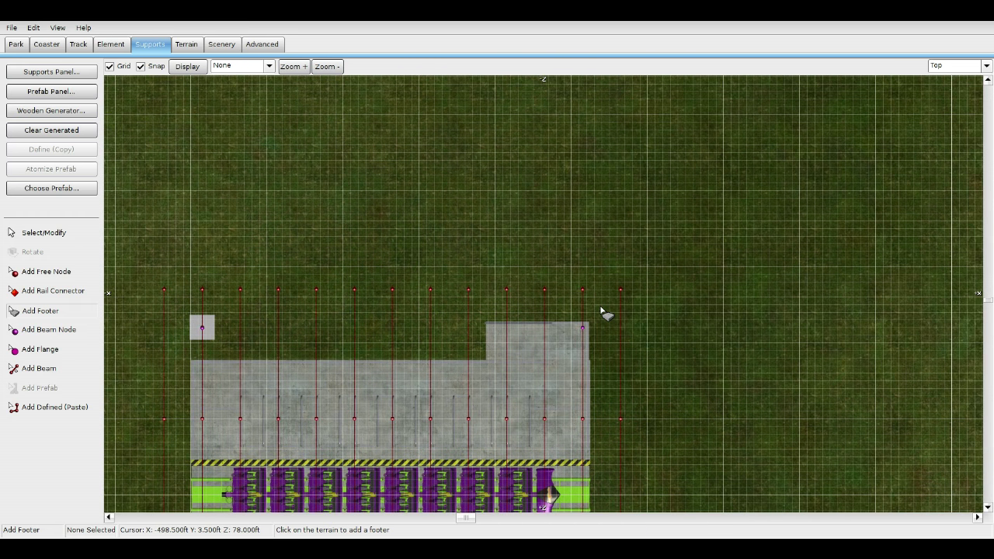
right_drag(557, 420, 563, 334)
scroll(562, 317, up, 4)
right_drag(654, 227, 629, 346)
key(Escape)
click(619, 320)
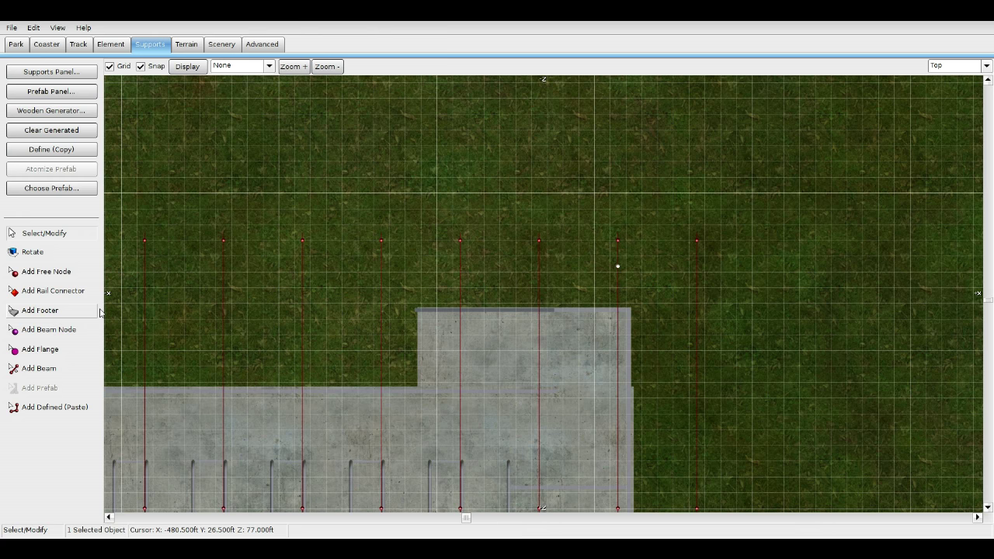
click(54, 314)
click(619, 270)
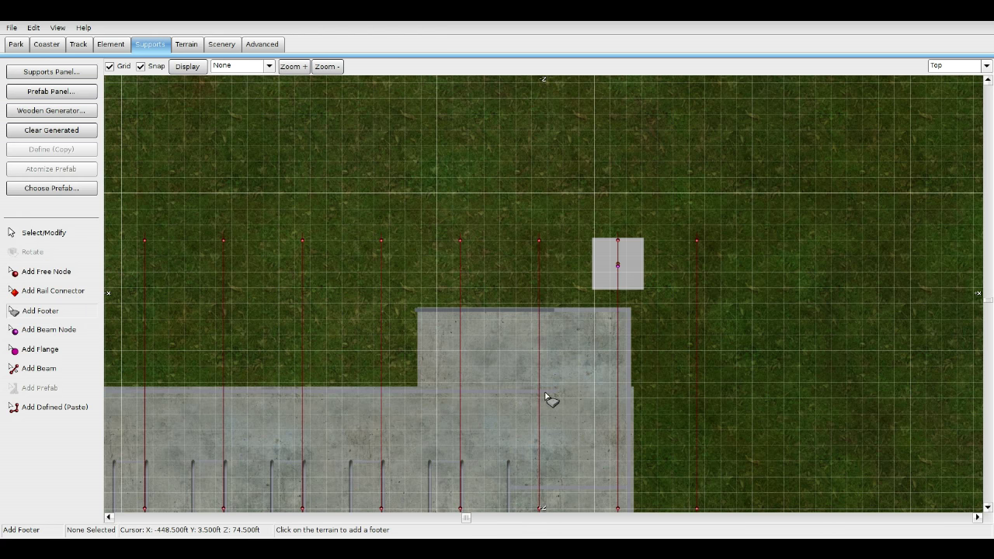
scroll(548, 399, down, 3)
right_drag(501, 422, 437, 468)
click(468, 398)
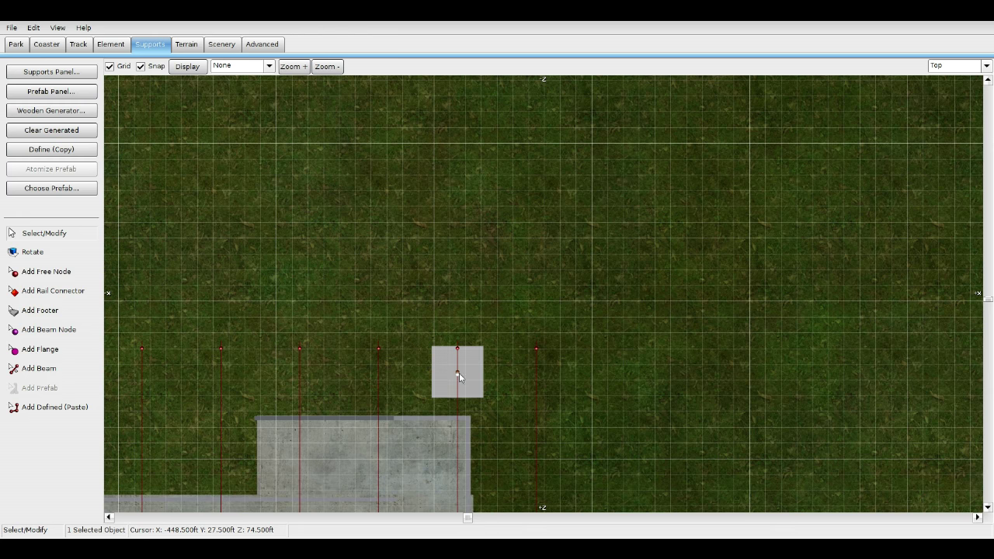
Place footers beneath the front beam nodes of the twelfth and second beams
scroll(374, 442, down, 3)
right_drag(355, 450, 427, 220)
right_drag(387, 420, 420, 248)
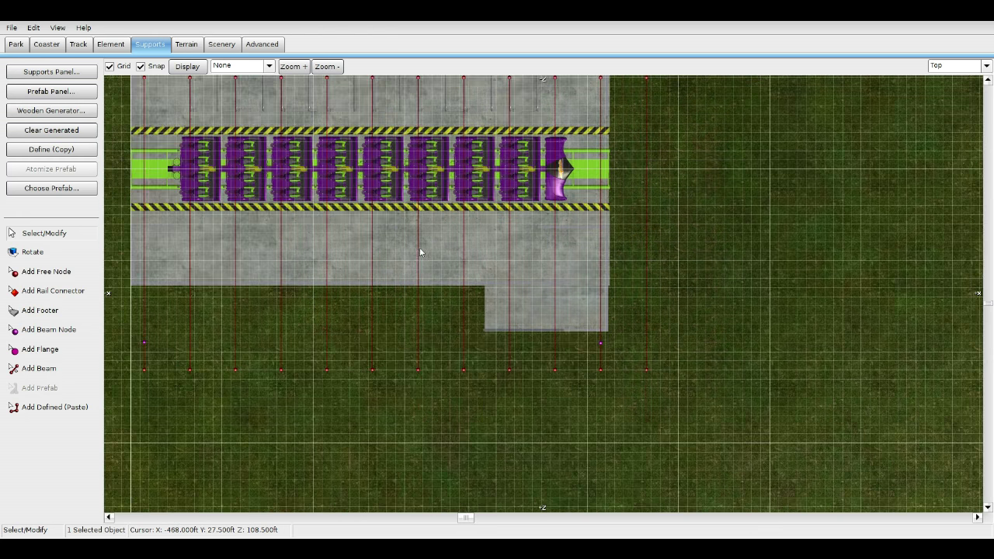
click(42, 311)
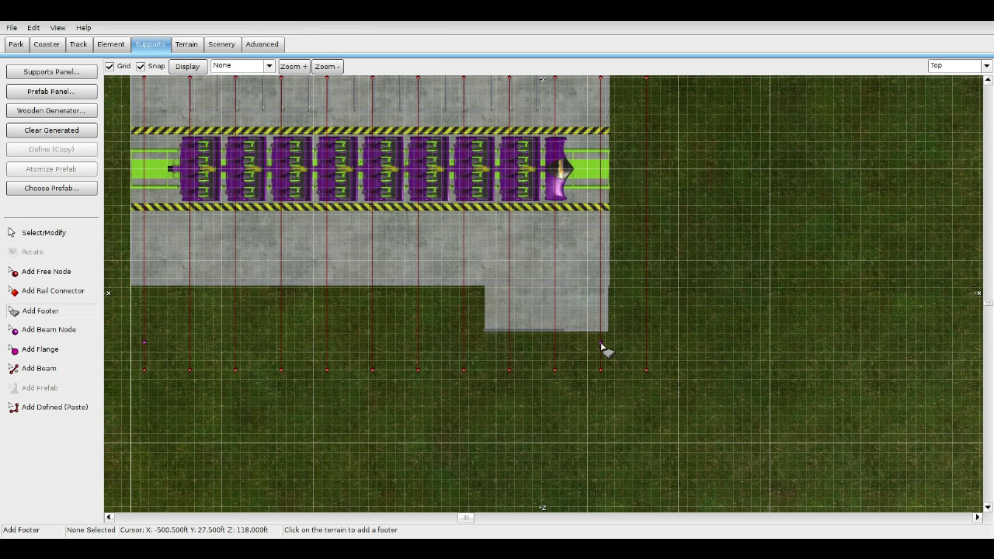
right_drag(136, 398, 533, 374)
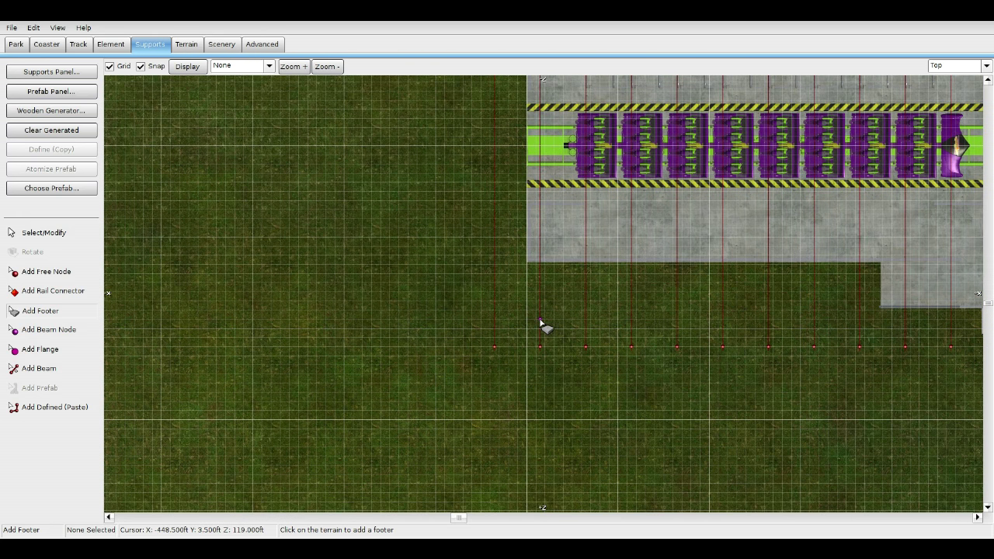
In the perspective view, set new beams to light green (157, 241, 50), Pipe 12" (O.D.=12.750"), with a start extra length of 0 ft
scroll(546, 386, down, 3)
click(987, 66)
click(951, 125)
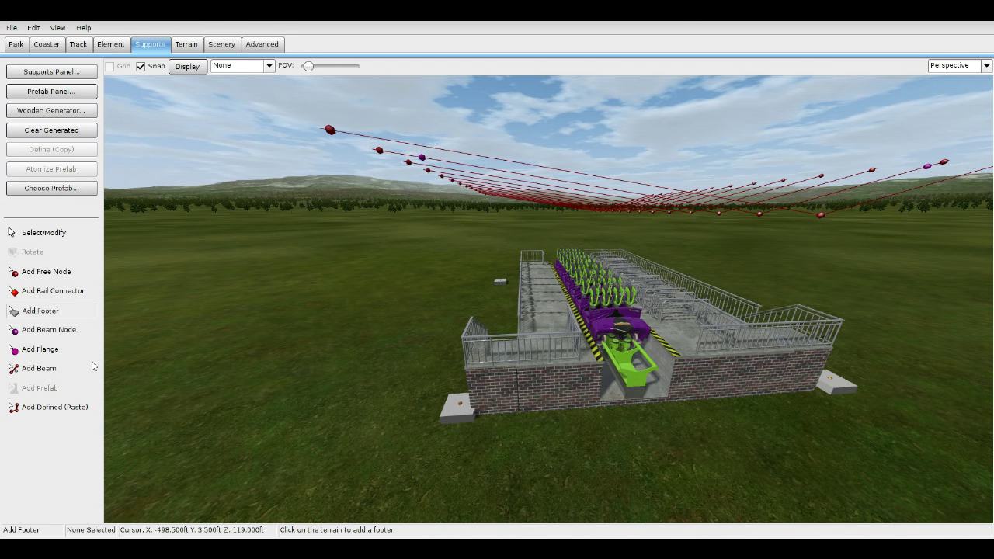
click(51, 369)
click(75, 73)
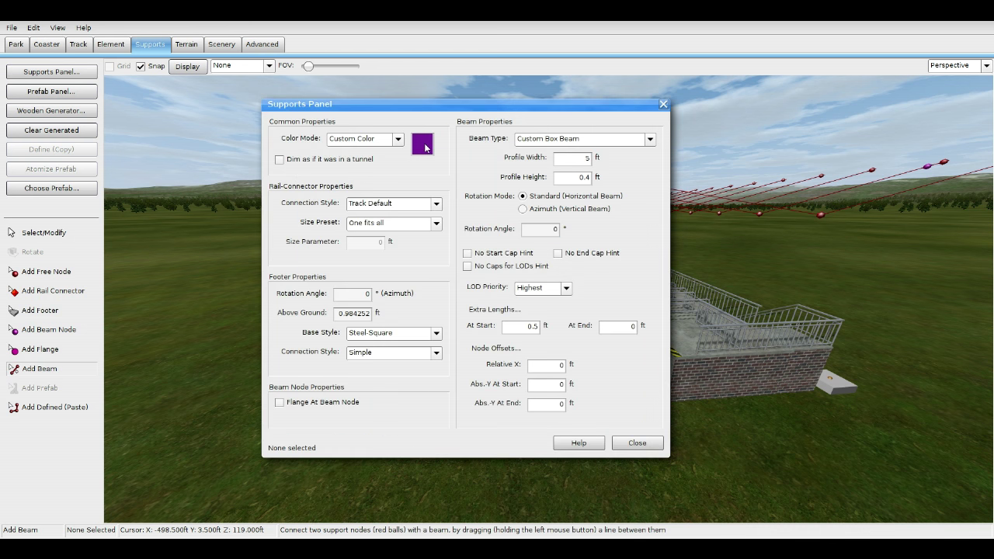
click(423, 145)
click(534, 408)
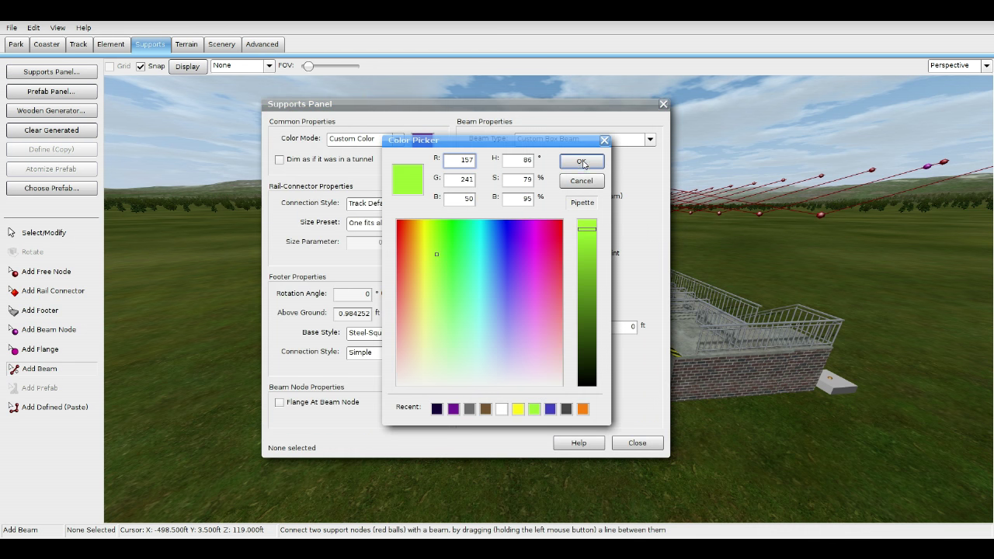
click(583, 161)
click(594, 144)
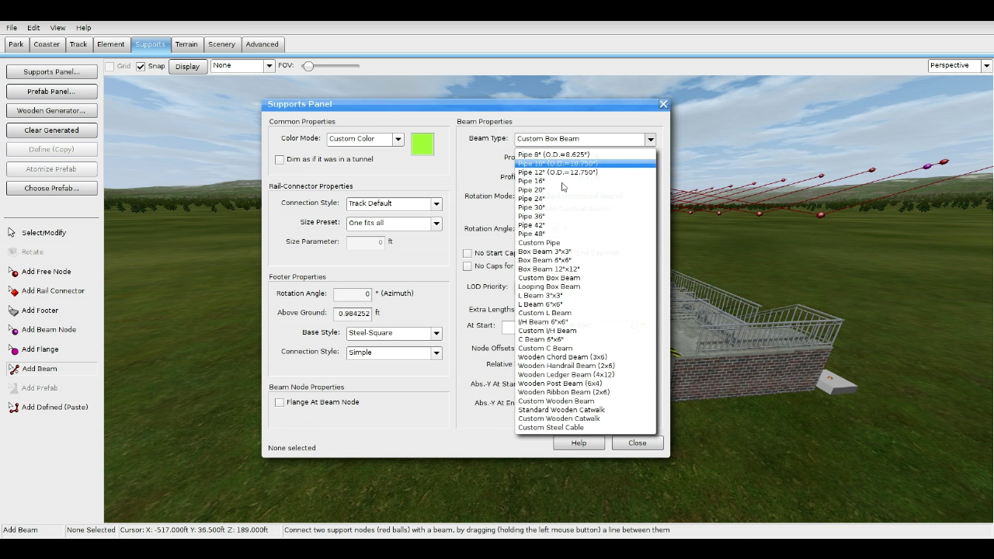
click(558, 171)
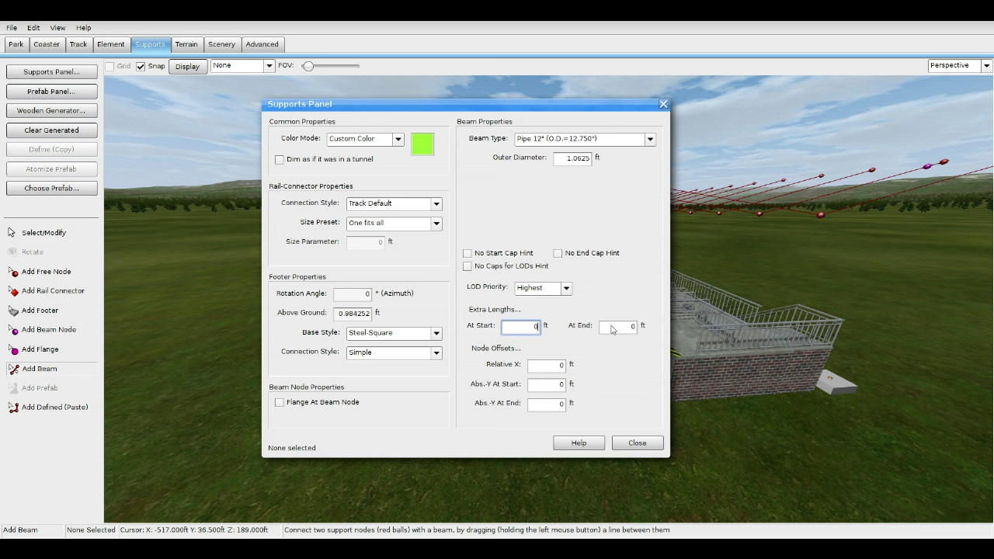
click(637, 443)
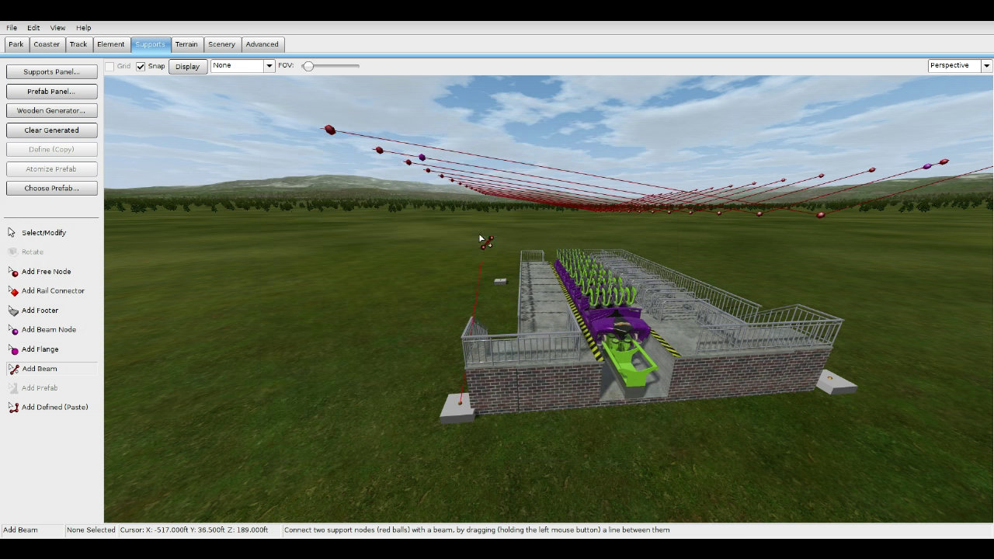
Connect each of the four footers to the roof beam node above it with a pipe beam
right_drag(428, 226, 548, 143)
drag(548, 142, 562, 309)
right_drag(562, 308, 487, 132)
scroll(487, 132, up, 5)
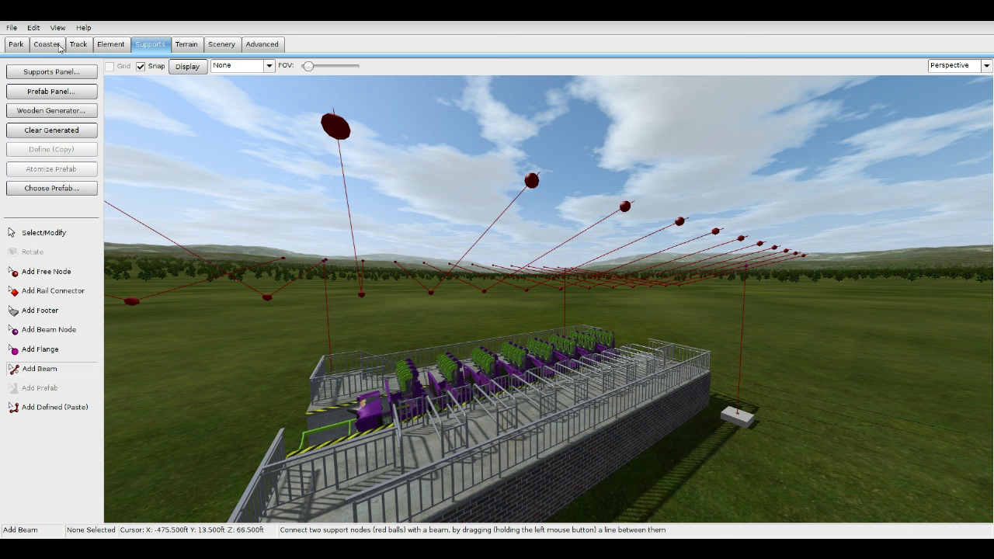
Freeze the Roof coaster and examine the rendered roof and its support columns from above
click(47, 44)
click(58, 259)
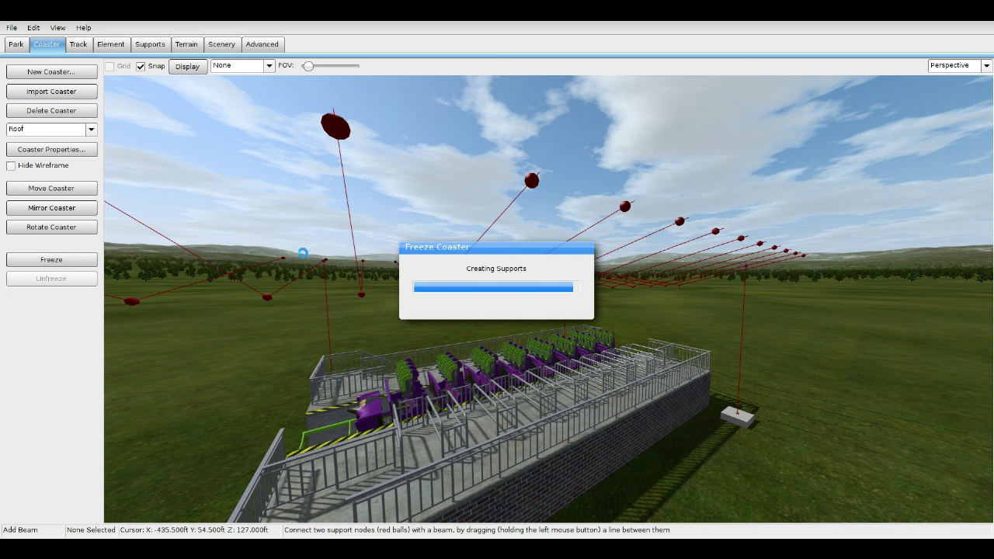
scroll(302, 270, down, 4)
right_drag(302, 269, 660, 284)
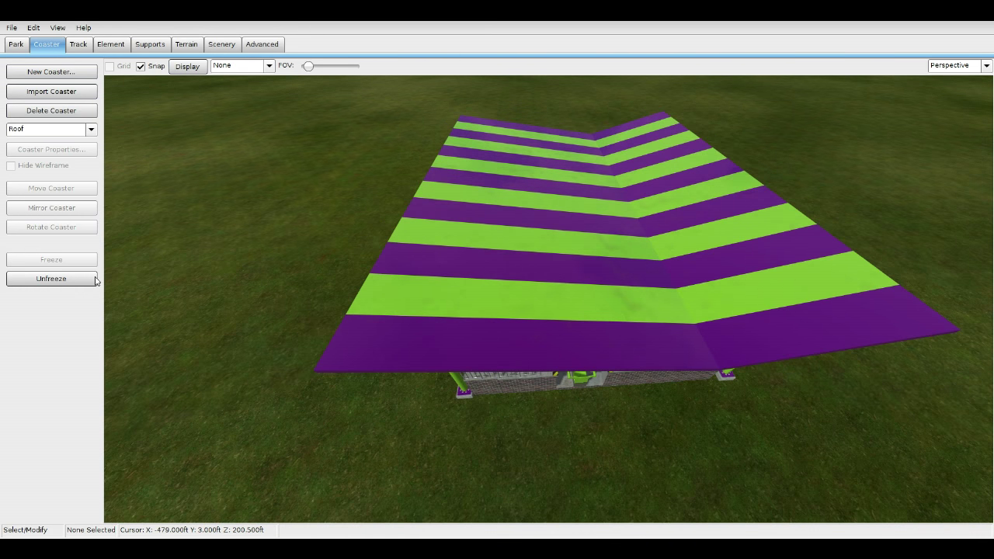
Unfreeze the Roof coaster and set a 2 ft start extra length on the front parts of the twelfth, tenth, eighth and sixth beams
click(70, 280)
double_click(470, 298)
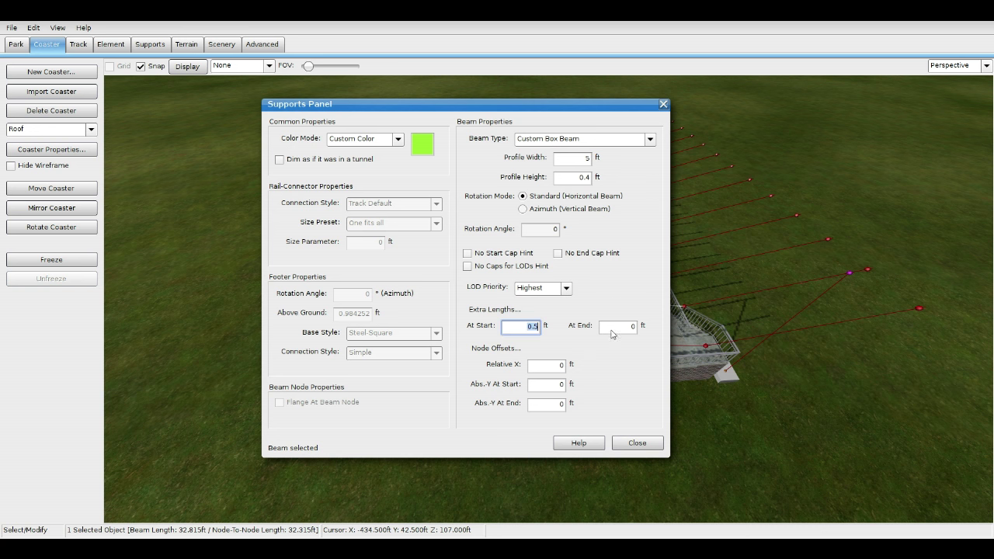
click(616, 435)
double_click(426, 231)
click(636, 438)
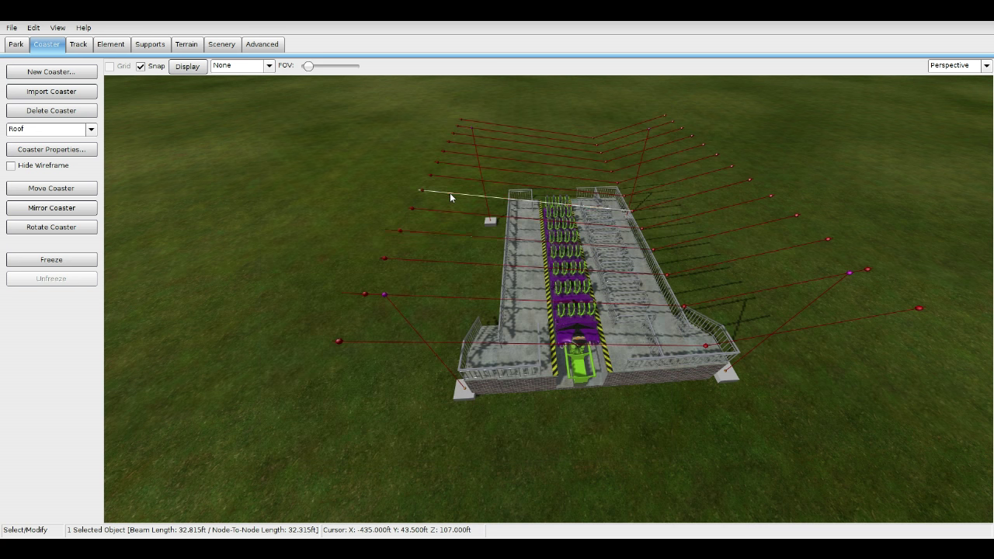
double_click(449, 193)
click(639, 441)
click(449, 161)
double_click(449, 161)
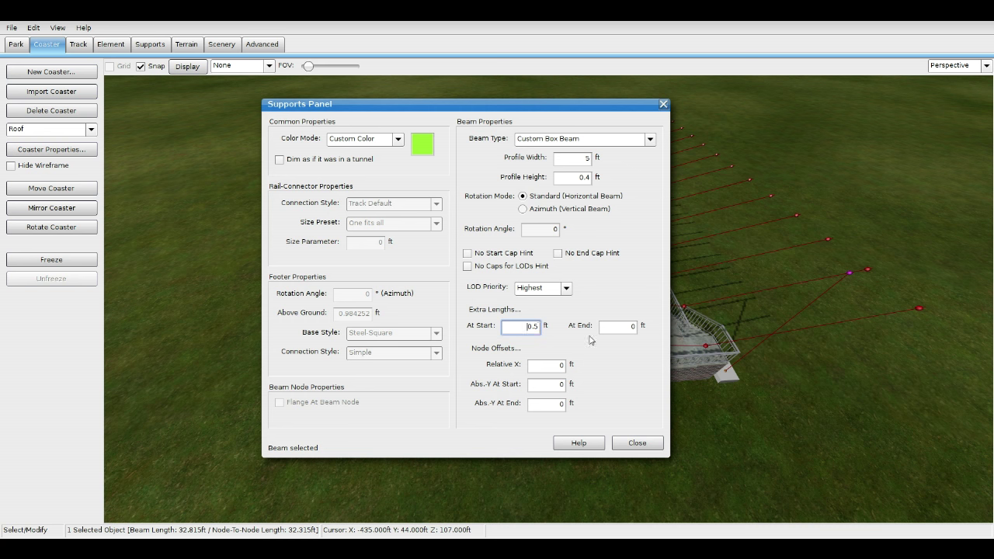
click(634, 441)
Set the same 2 ft start extra length on the front parts of the remaining light green beams, the fourth and second
mouse_move(428, 288)
right_down()
mouse_move(429, 225)
mouse_move(429, 287)
right_up()
scroll(428, 287, up, 3)
scroll(428, 288, down, 1)
double_click(472, 269)
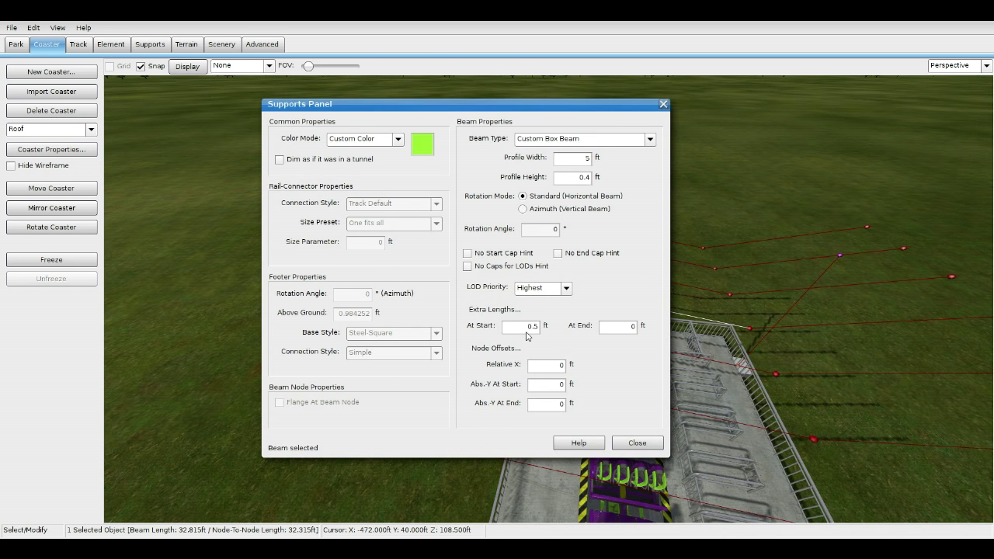
click(633, 443)
click(492, 215)
double_click(502, 224)
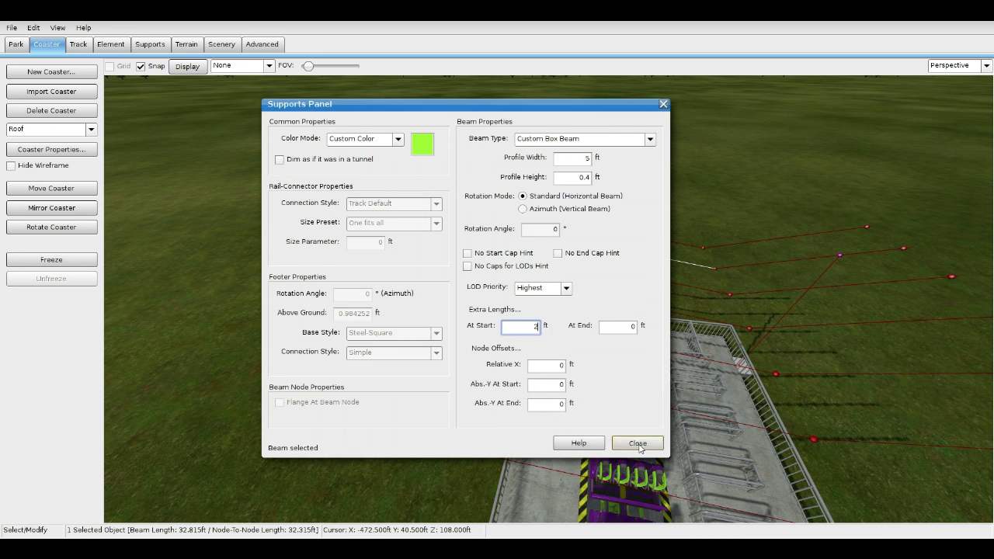
click(638, 443)
Freeze the Roof coaster and examine the finished roof over the station from several sides
click(51, 260)
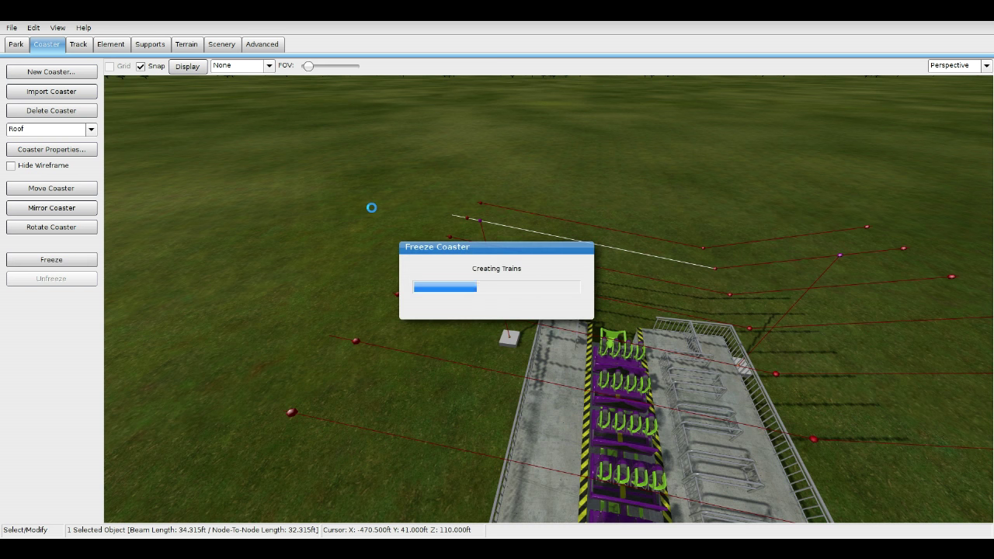
scroll(361, 200, down, 4)
middle_drag(361, 200, 451, 167)
scroll(520, 163, down, 4)
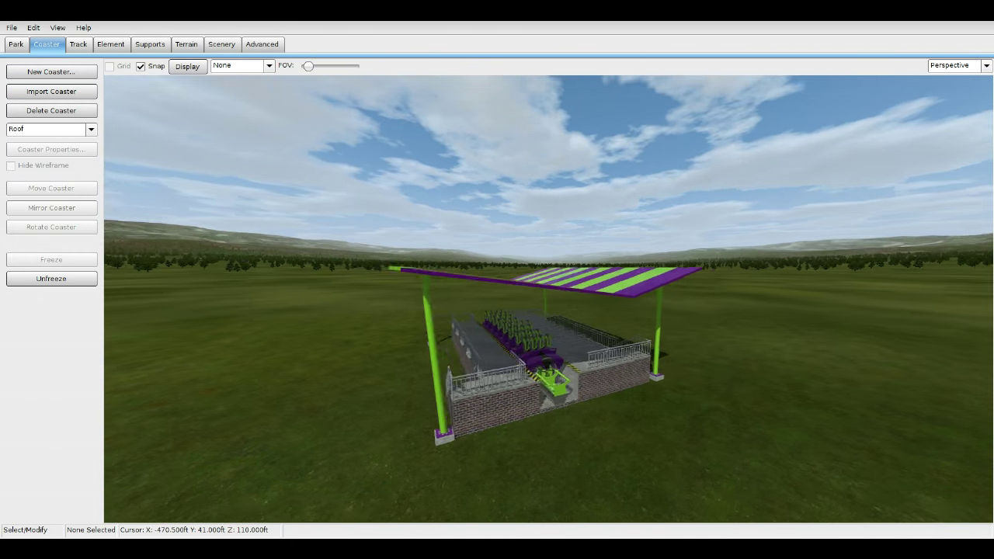
scroll(450, 167, up, 4)
right_drag(451, 167, 707, 174)
Choose the Station coaster as the active coaster and freeze it
key(w)
right_drag(334, 195, 356, 208)
click(64, 135)
click(47, 180)
click(48, 259)
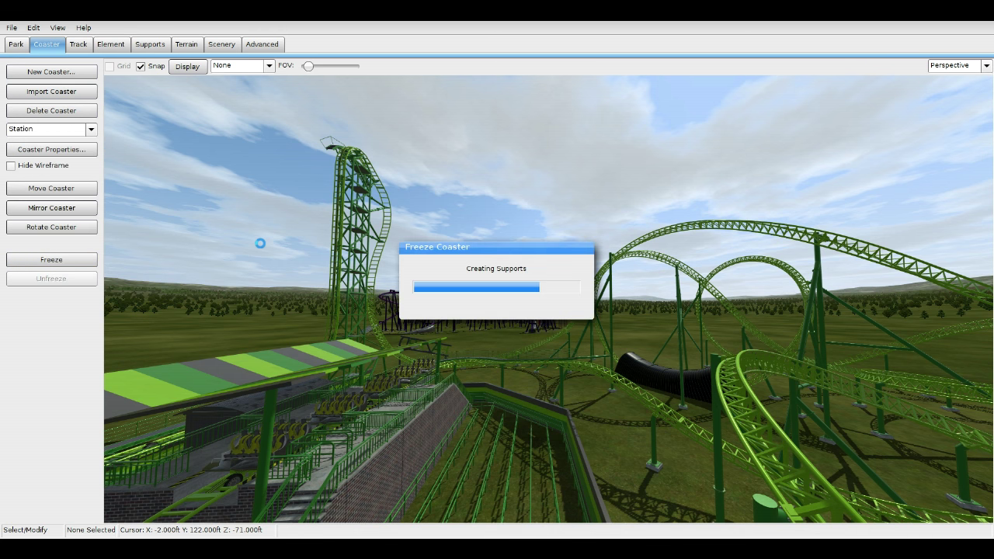
Examine the station roofs and supports of the other coasters in the park, including the dark purple roof with pink stripes
key(w)
mouse_move(282, 235)
right_down()
mouse_move(283, 204)
mouse_move(268, 225)
right_up()
key(w)
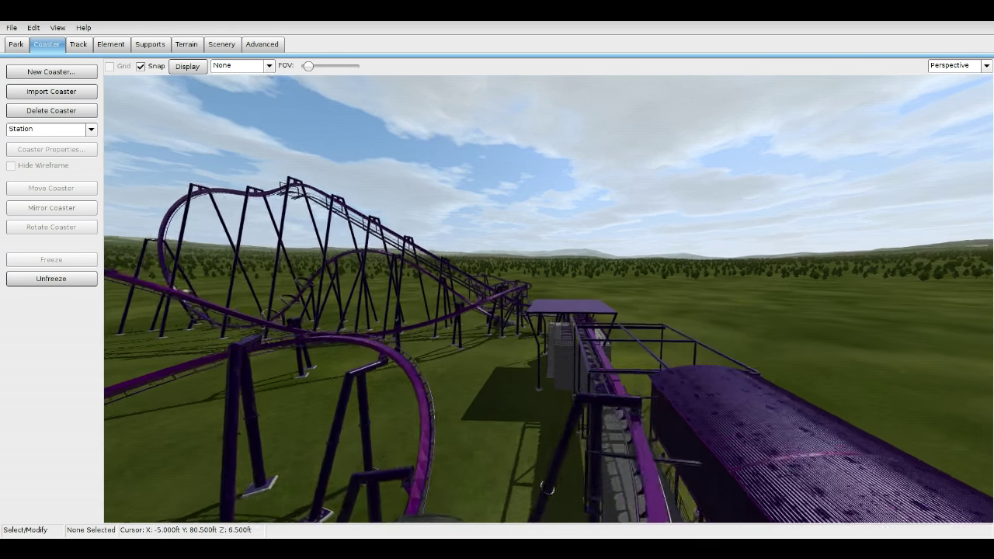
key(w)
right_drag(427, 205, 427, 228)
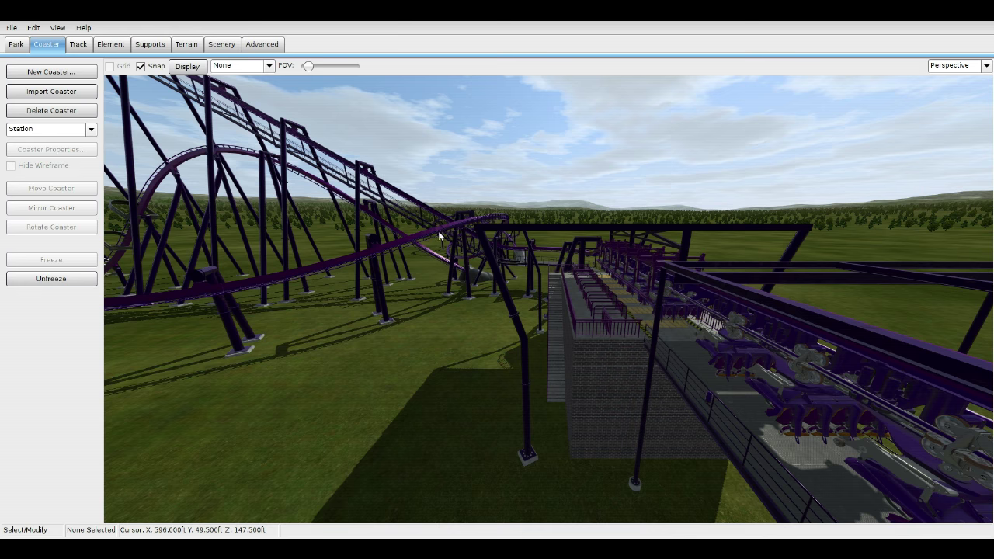
key(d)
right_drag(546, 397, 454, 411)
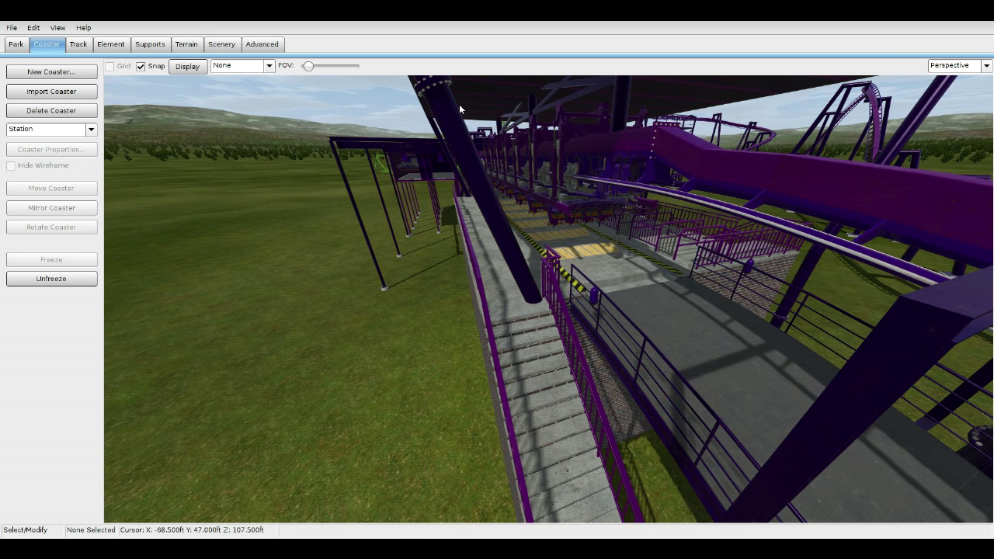
scroll(526, 237, up, 4)
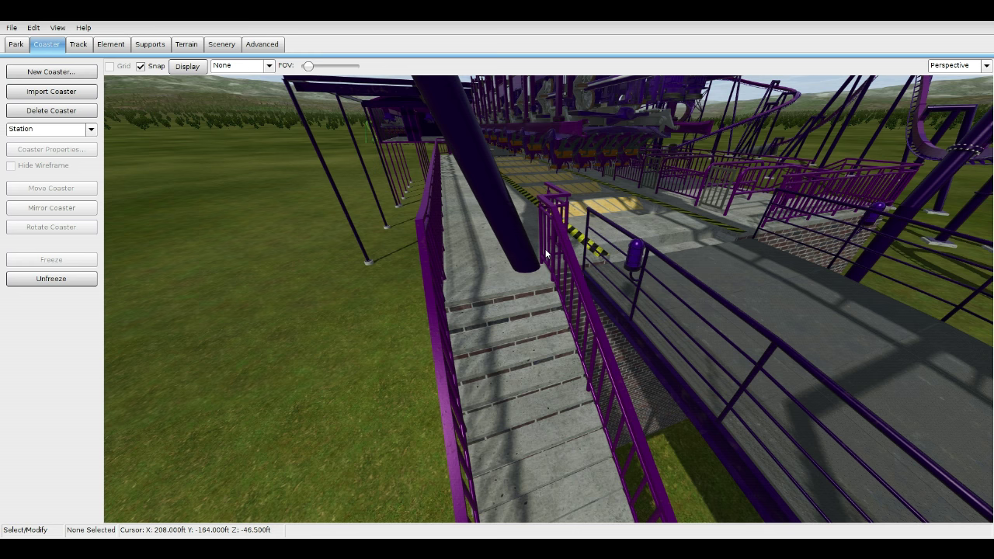
scroll(550, 258, down, 4)
middle_drag(550, 258, 488, 164)
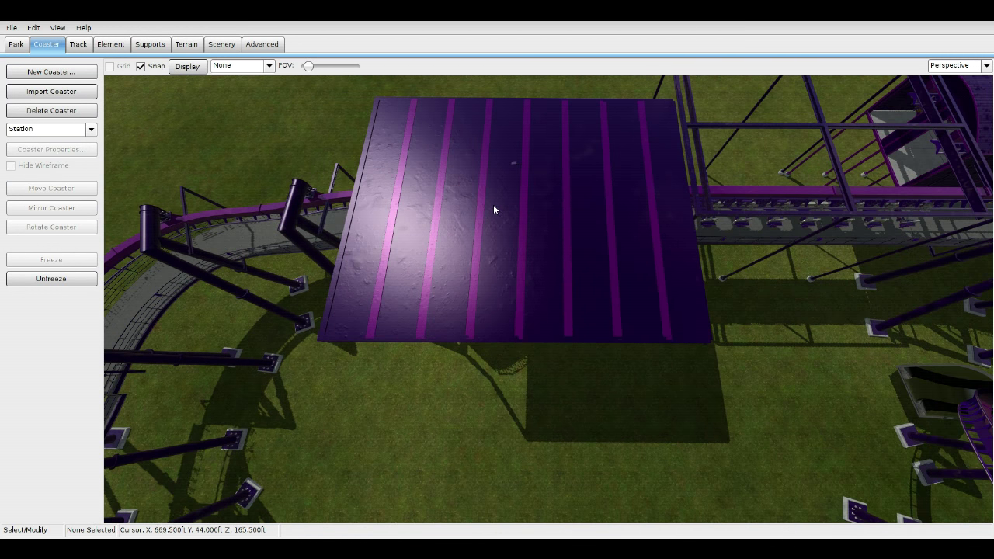
right_drag(496, 211, 652, 117)
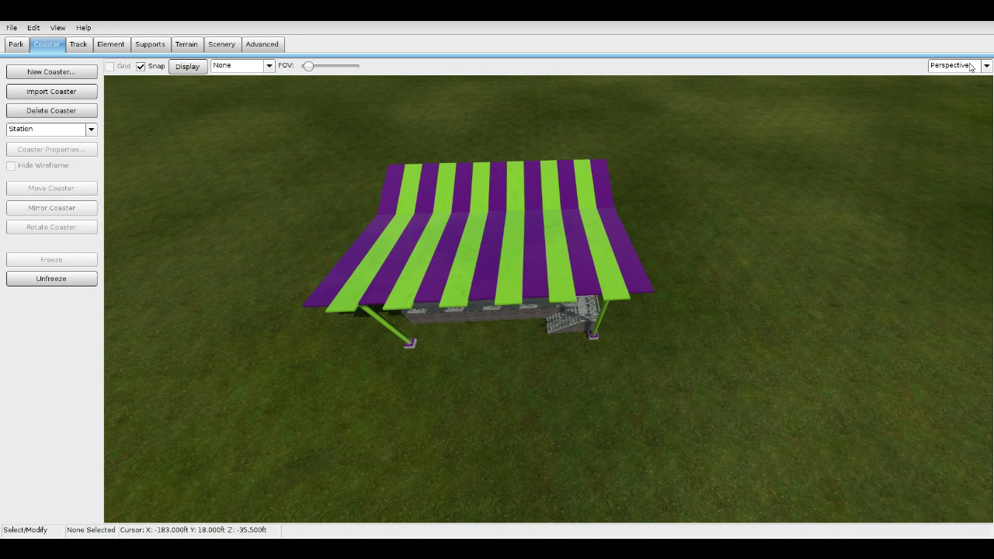
Return to the top view over the striped roof and unfreeze the Station coaster
click(970, 66)
click(951, 82)
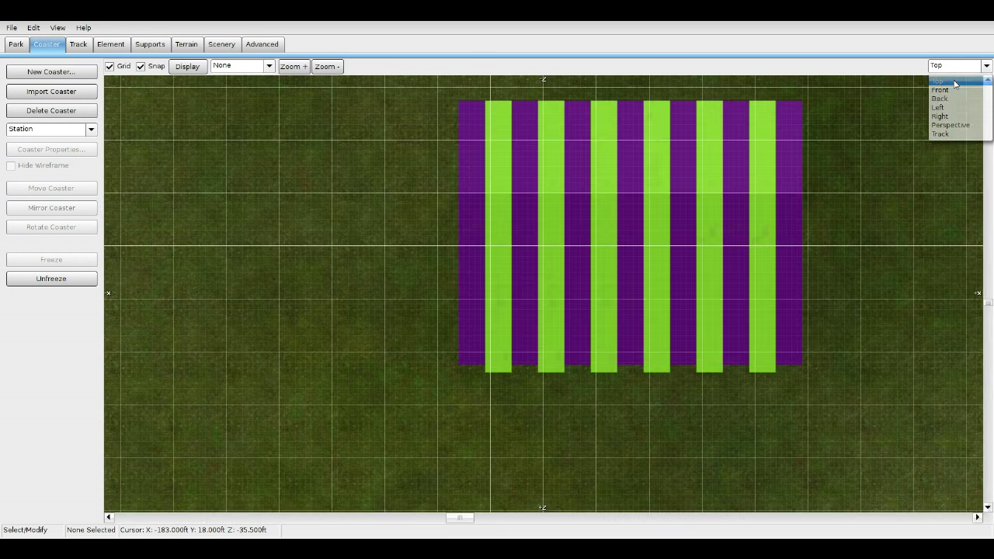
click(29, 277)
scroll(352, 253, up, 3)
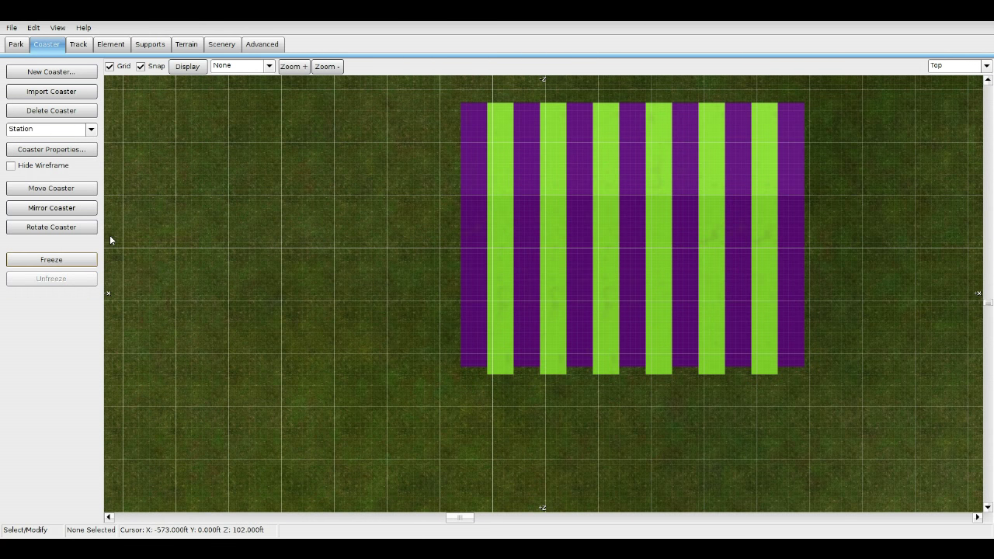
Choose the Roof coaster as the active coaster and unfreeze it
click(78, 44)
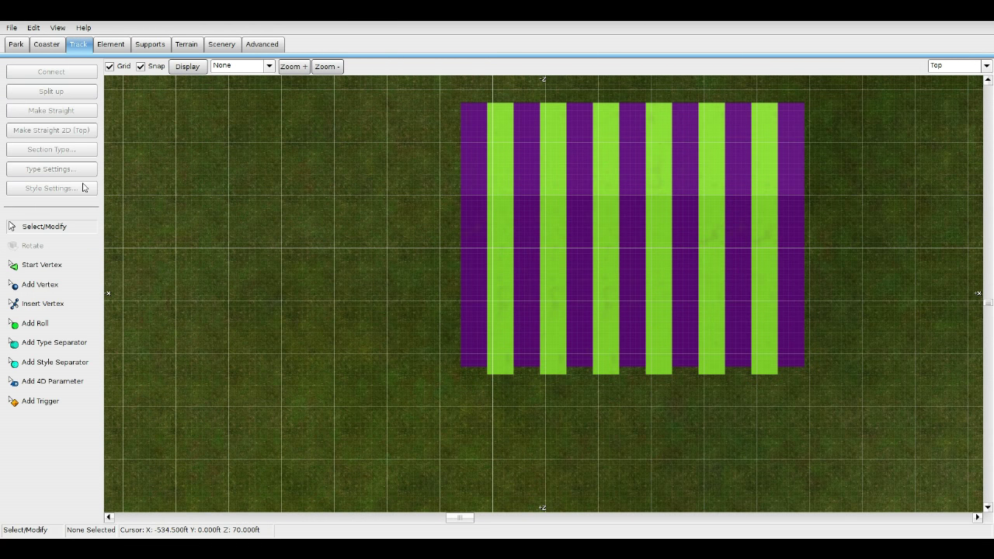
click(45, 44)
click(64, 130)
click(56, 163)
click(55, 134)
click(56, 179)
click(67, 132)
click(56, 192)
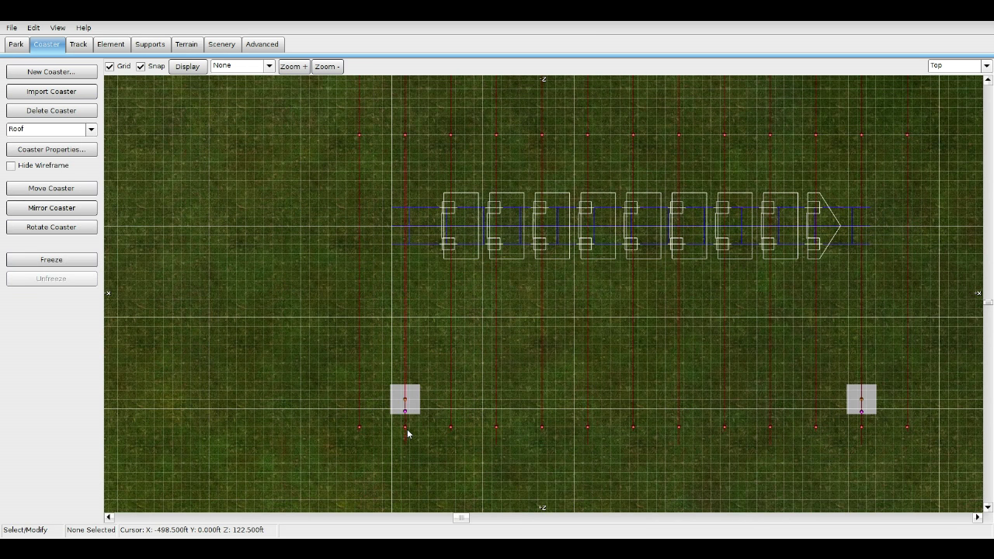
Examine the support properties of the outermost purple roof beam and the green beam beside it
scroll(560, 293, down, 2)
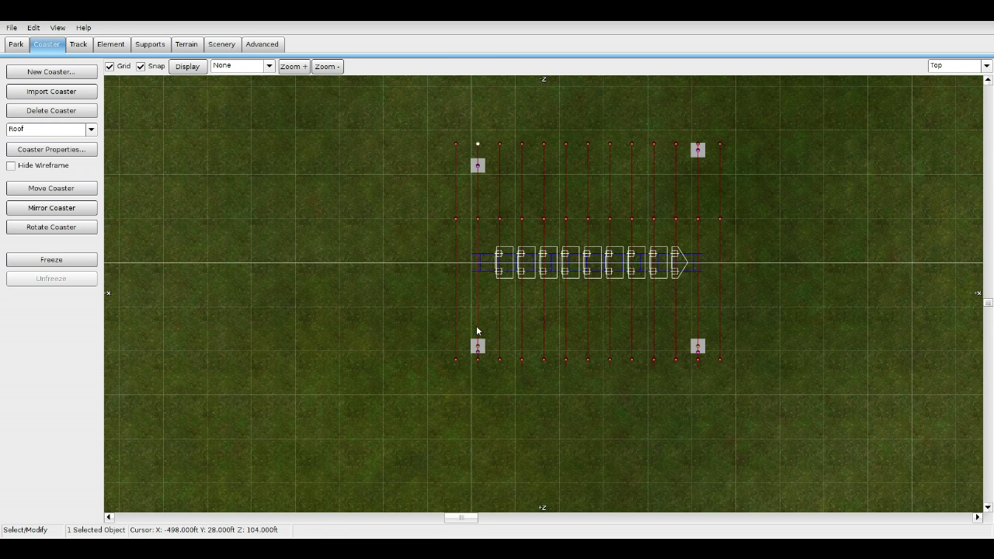
right_drag(478, 251, 478, 281)
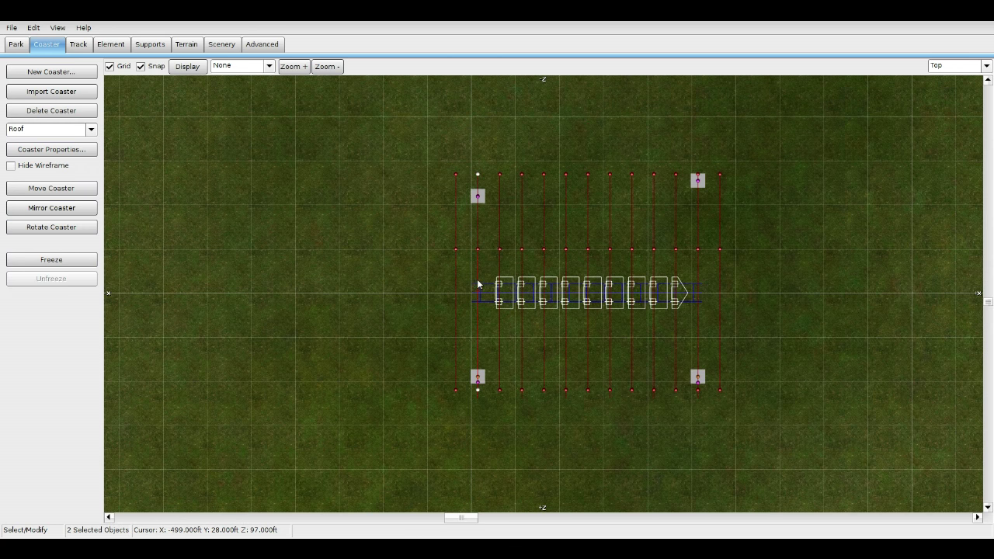
double_click(477, 326)
click(662, 105)
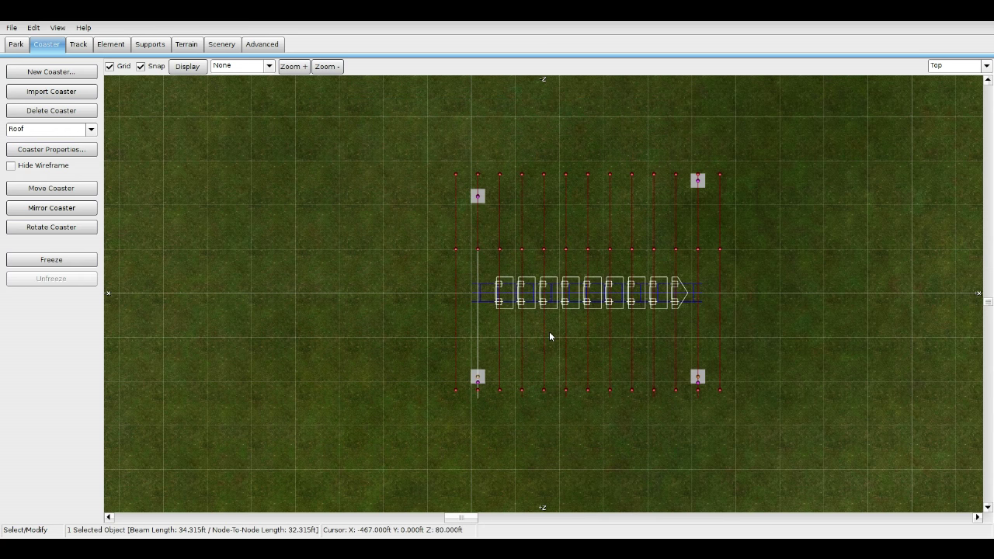
scroll(526, 348, up, 5)
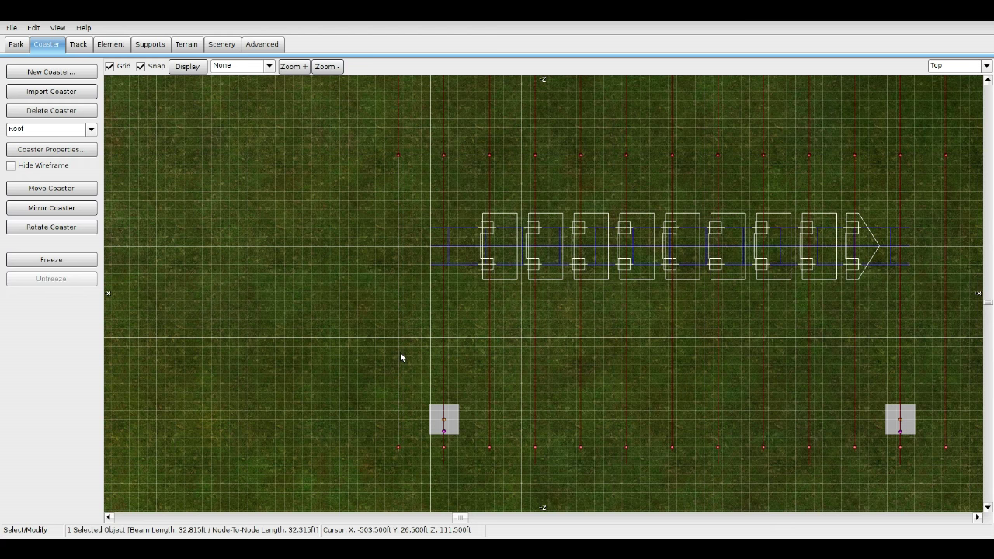
double_click(401, 354)
click(649, 141)
click(623, 127)
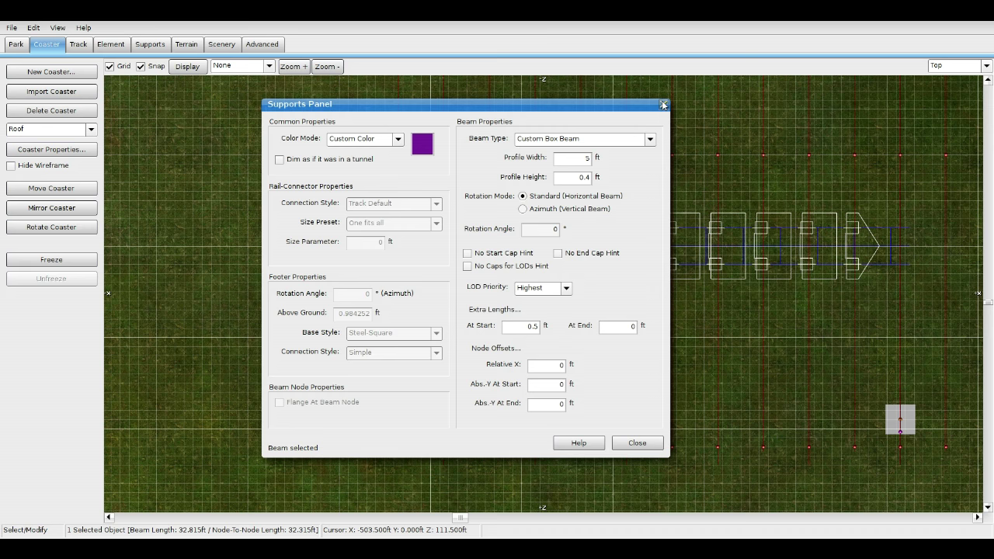
click(663, 104)
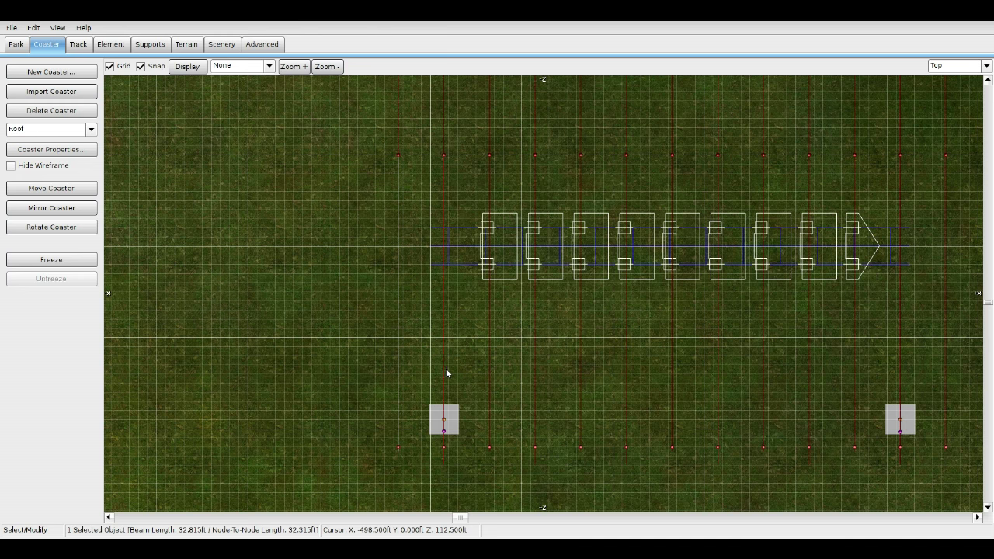
Examine the roof's wireframe and its row of middle nodes from several sides in perspective, and return to the top view
scroll(446, 373, down, 1)
scroll(446, 375, down, 1)
click(957, 65)
click(951, 132)
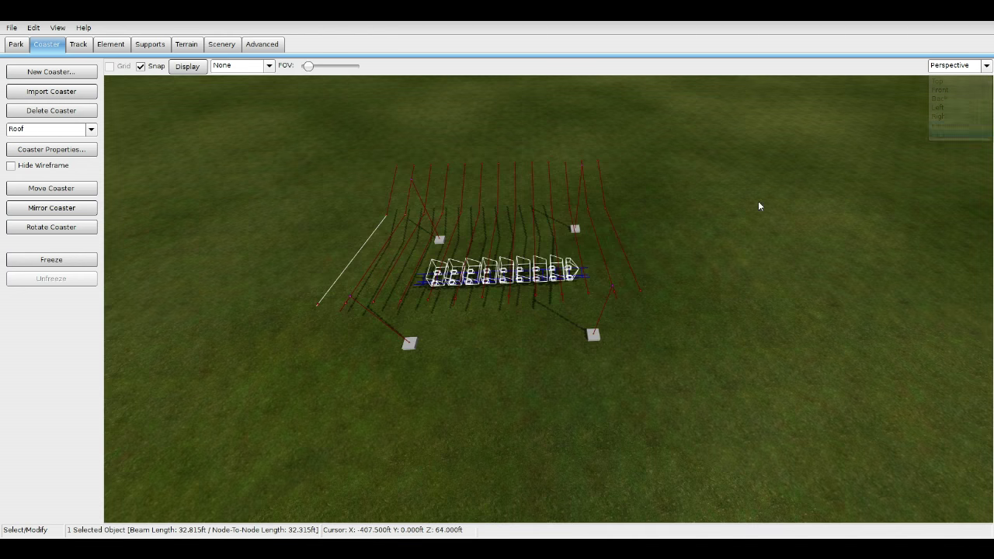
middle_drag(684, 264, 611, 262)
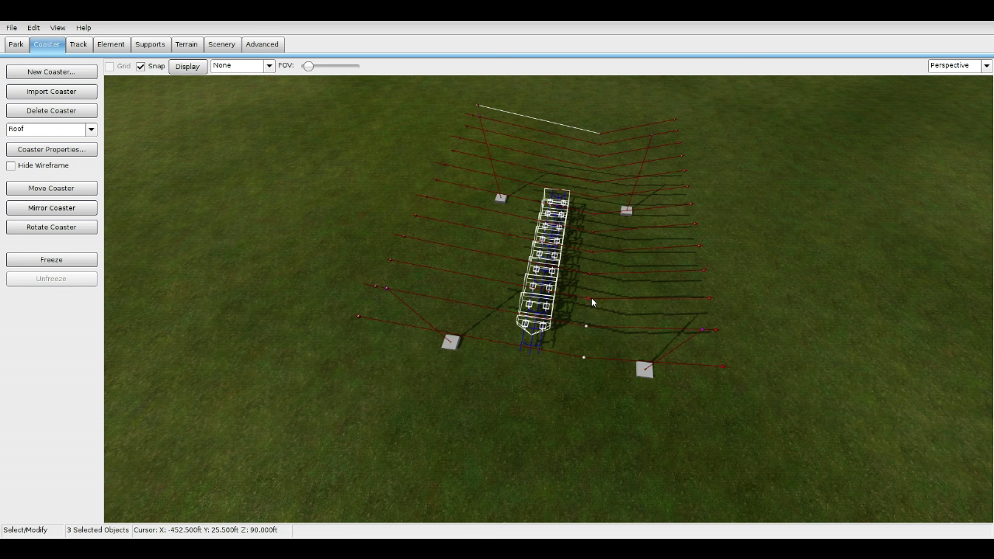
right_drag(580, 305, 579, 299)
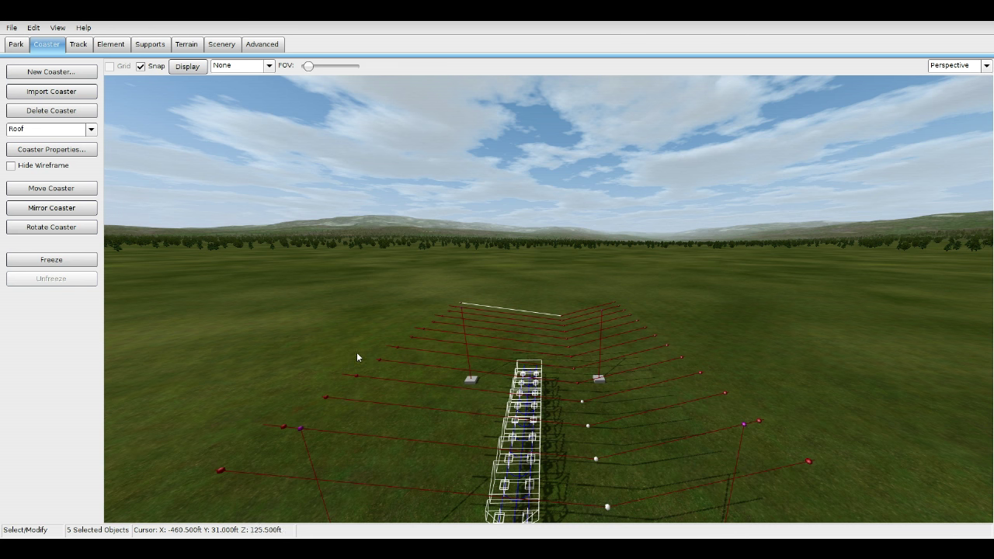
scroll(482, 374, down, 4)
middle_drag(483, 374, 987, 123)
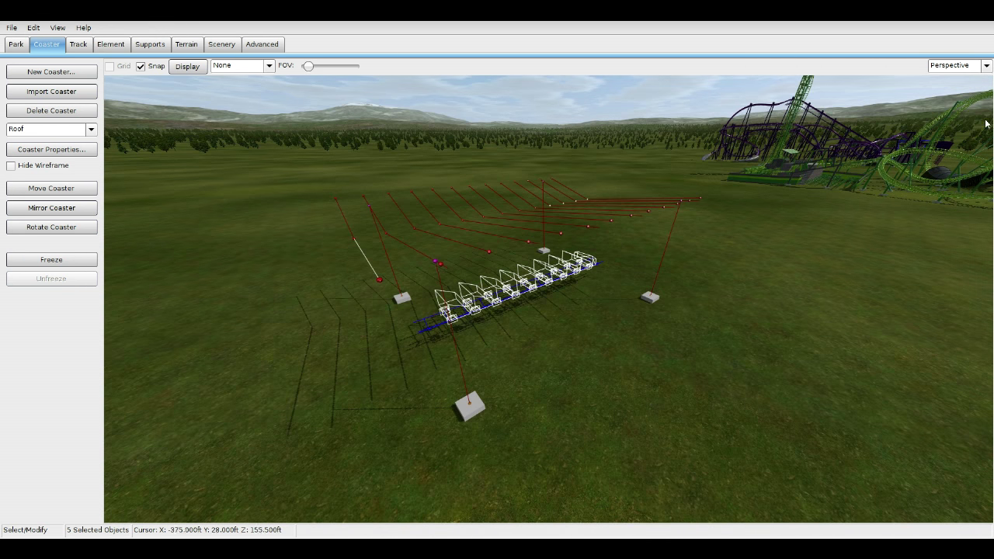
click(963, 68)
click(941, 82)
scroll(442, 293, down, 3)
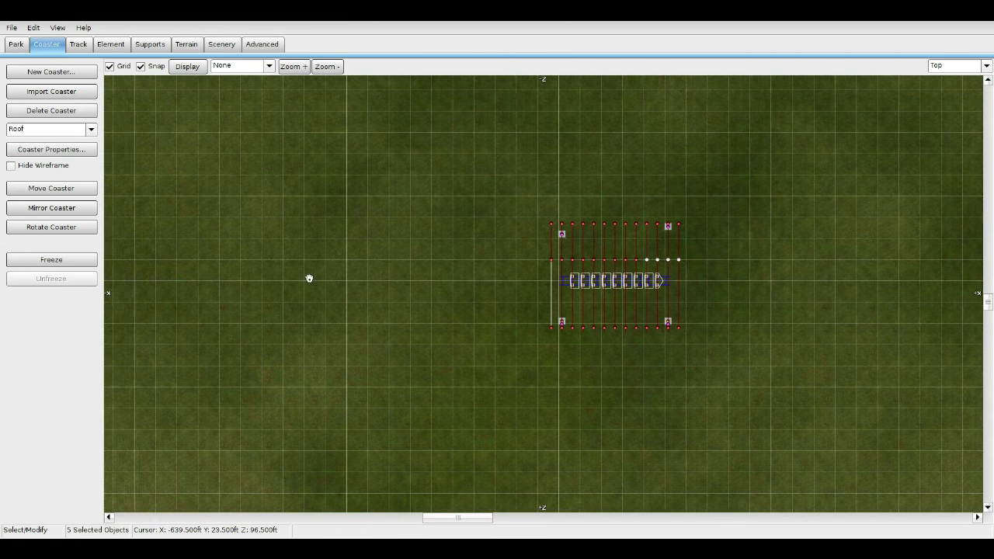
In the front view, place a row of six free nodes about 2 ft apart at 5 ft height on the empty ground beside the station
click(148, 44)
right_drag(493, 236, 275, 249)
scroll(466, 194, up, 3)
right_drag(575, 202, 462, 220)
click(462, 221)
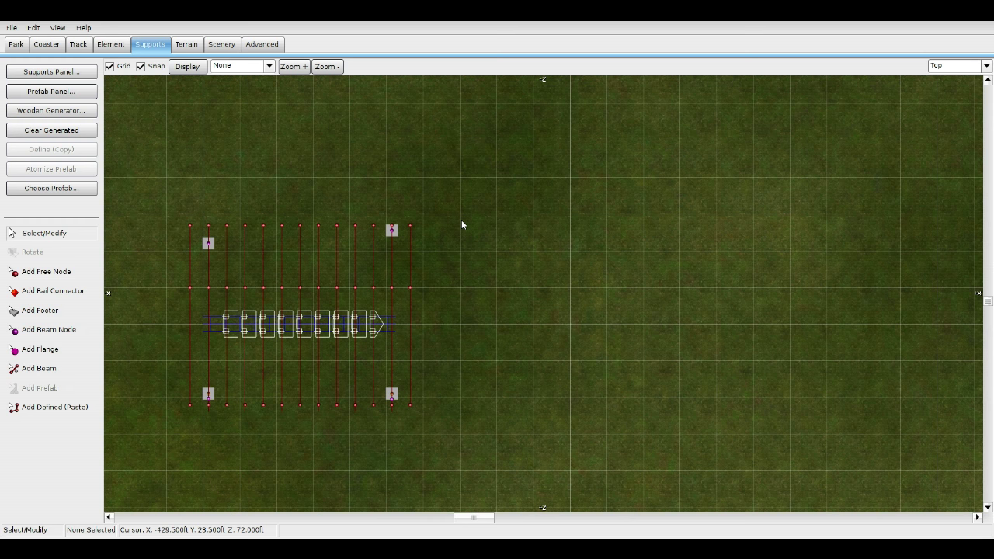
right_drag(517, 279, 418, 261)
click(59, 269)
right_drag(410, 301, 443, 267)
click(950, 69)
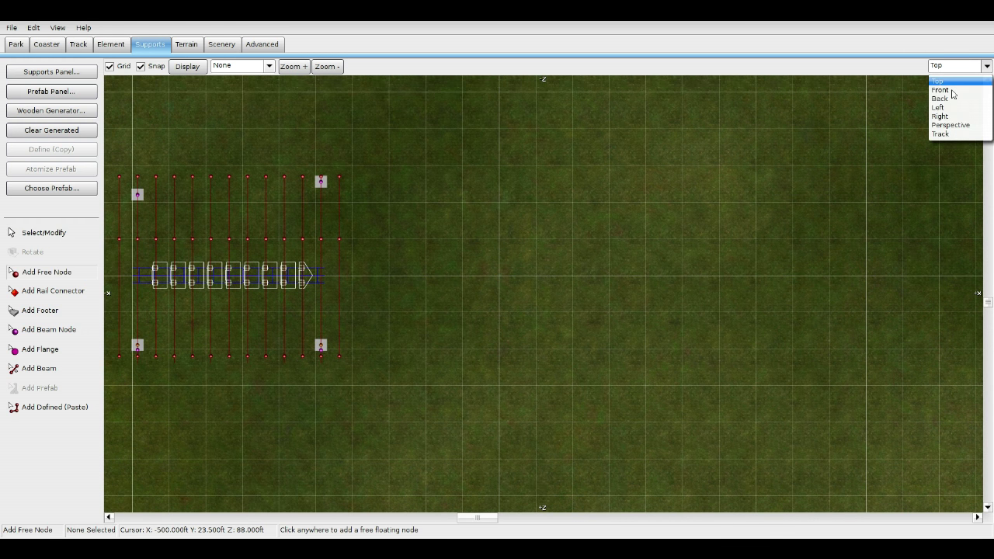
click(953, 91)
scroll(579, 274, down, 4)
right_drag(645, 358, 529, 280)
scroll(540, 337, up, 5)
scroll(540, 336, up, 2)
right_drag(510, 374, 491, 277)
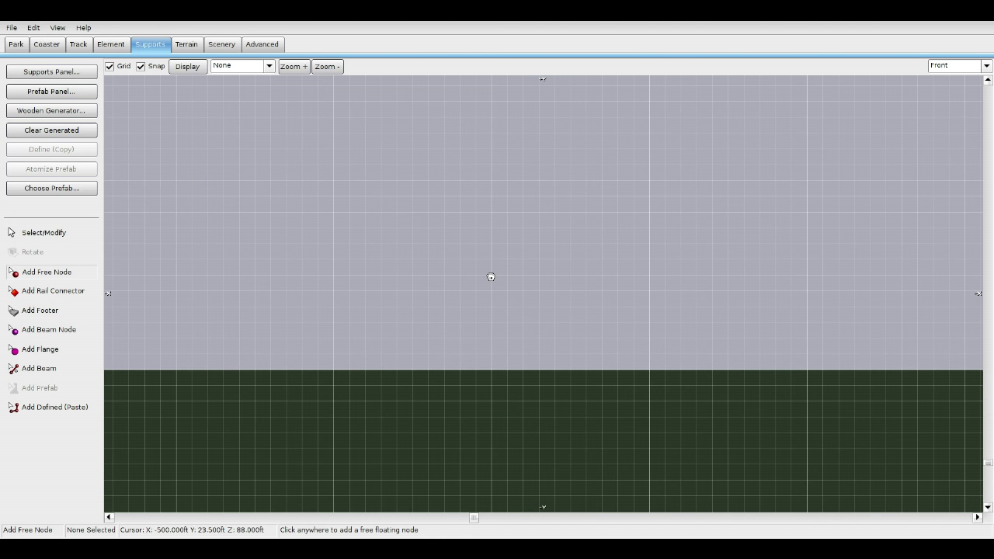
middle_drag(491, 277, 434, 307)
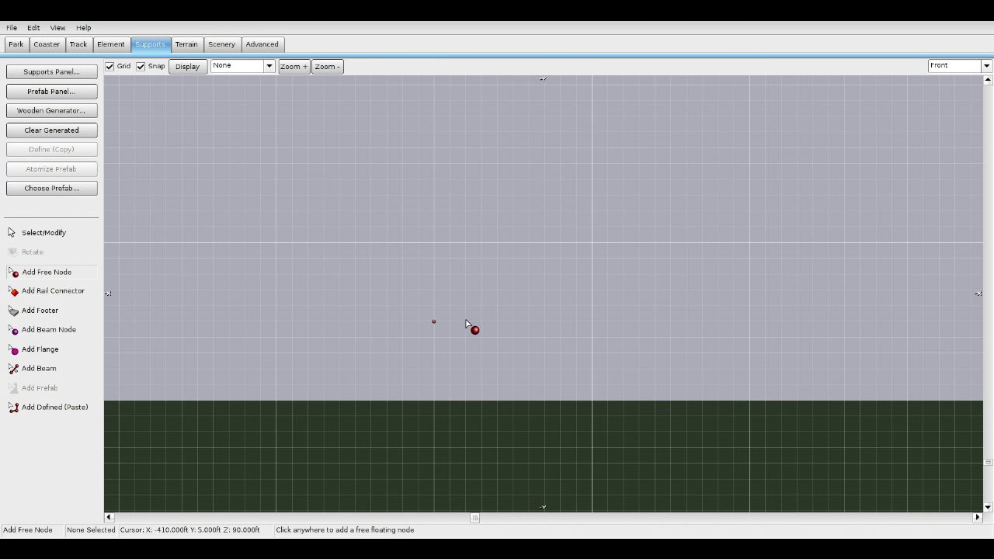
click(498, 323)
click(528, 324)
click(560, 323)
right_drag(605, 366, 585, 382)
key(Escape)
Copy the row of six nodes, paste four copies above it about 2 ft apart, and align the topmost row with the others
drag(354, 314, 745, 443)
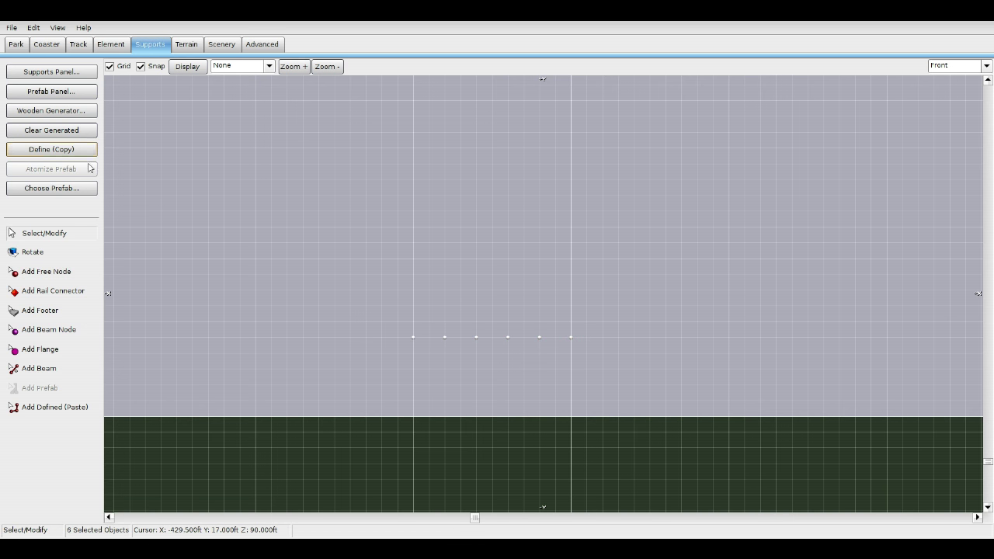
click(56, 409)
right_drag(422, 316, 413, 348)
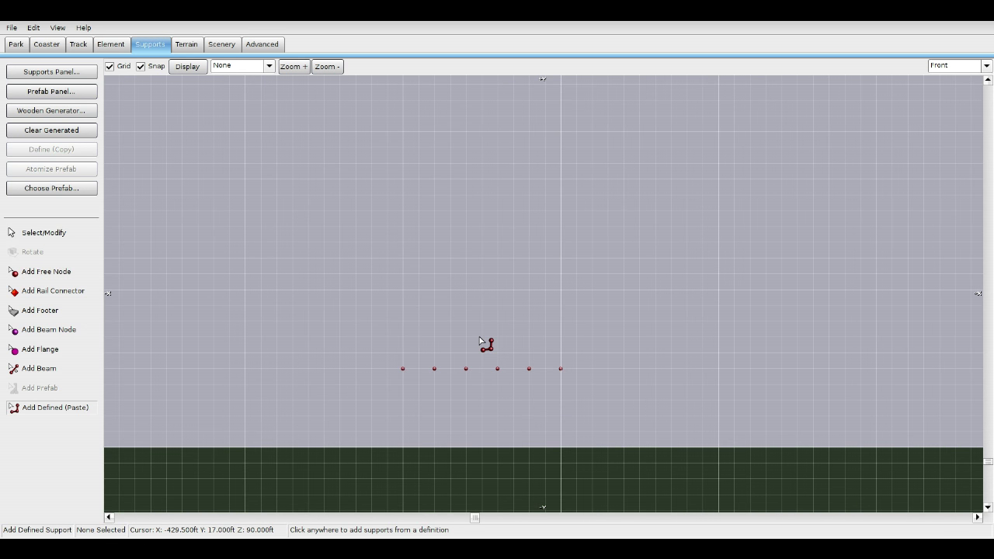
click(486, 315)
click(485, 278)
click(488, 247)
click(495, 215)
right_drag(518, 318, 520, 345)
right_click(355, 237)
drag(356, 236, 638, 289)
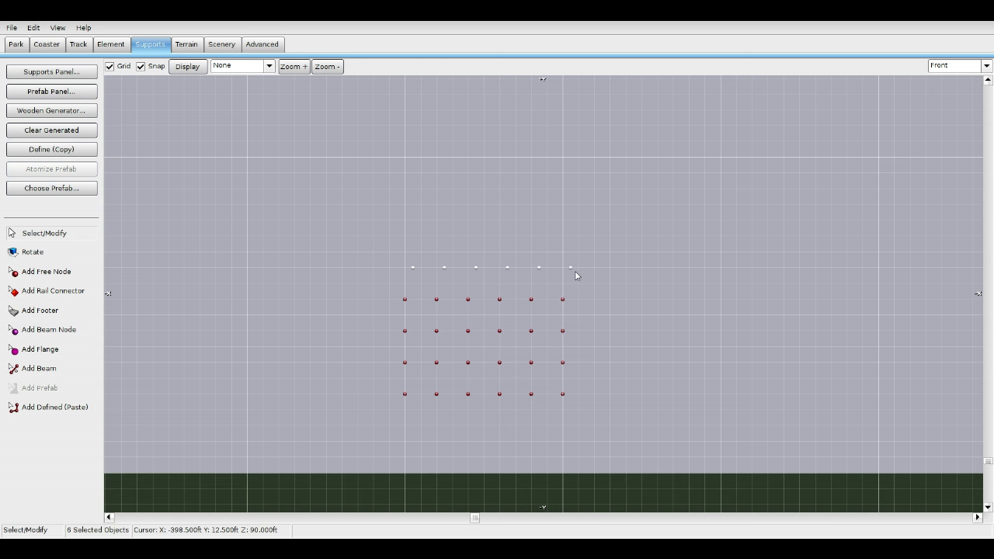
From the top view, select all 30 nodes of the grid and move them into line with the station track's centreline
click(972, 68)
click(960, 82)
scroll(603, 332, down, 10)
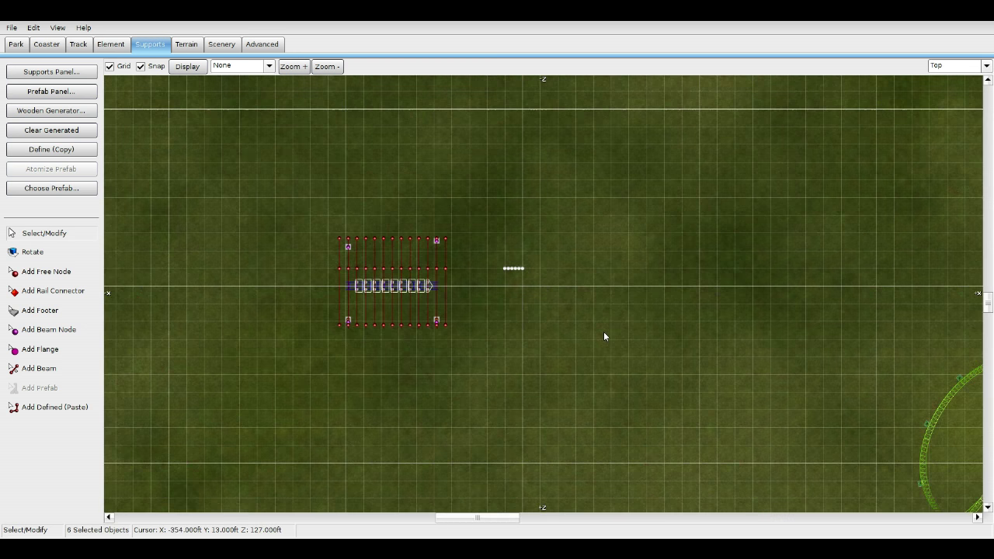
scroll(590, 335, up, 3)
scroll(589, 339, up, 5)
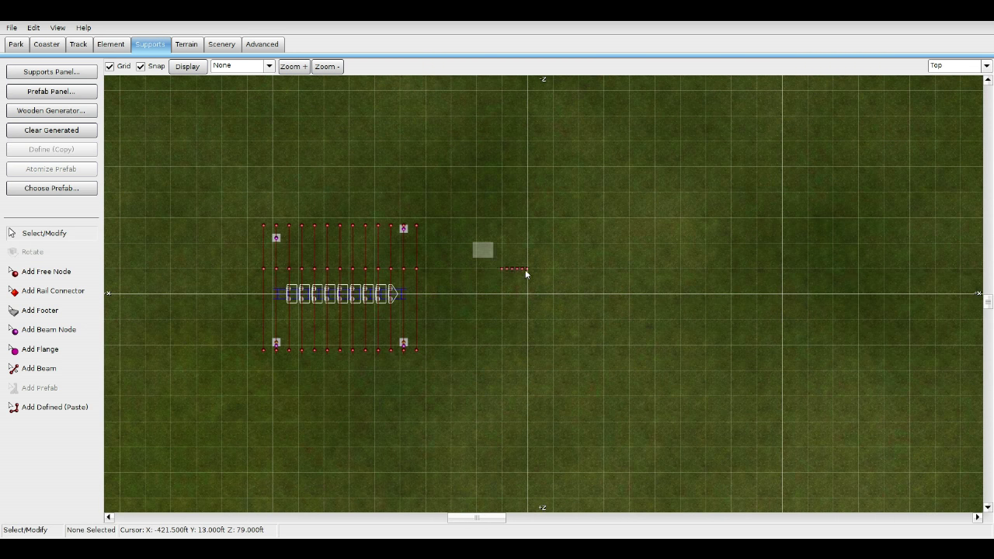
drag(511, 234, 570, 293)
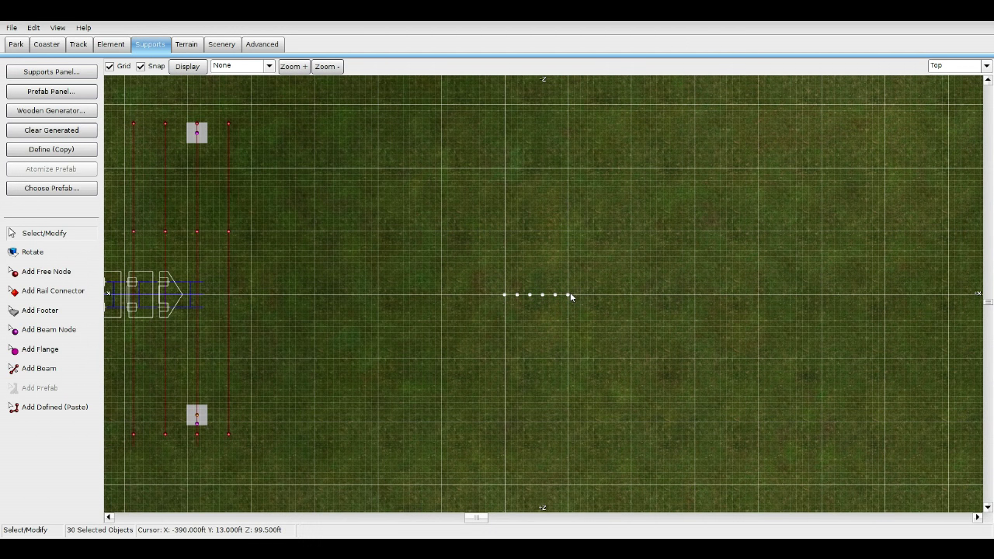
Facing the node grid in perspective, set new beams to Custom Wooden Beam in brown with Azimuth (Vertical Beam) rotation
click(983, 66)
click(955, 127)
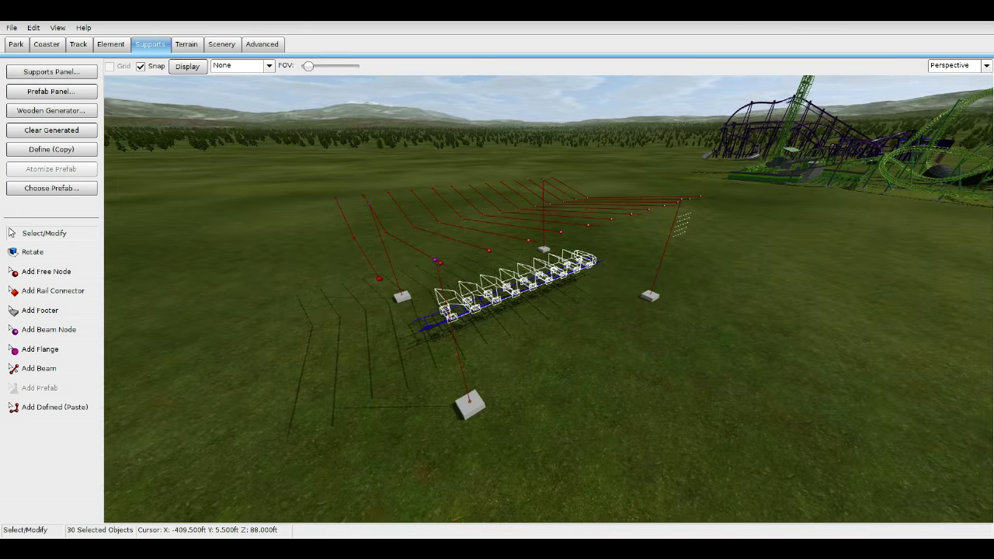
key(w)
right_drag(548, 299, 624, 236)
key(d)
key(w)
click(39, 368)
click(52, 71)
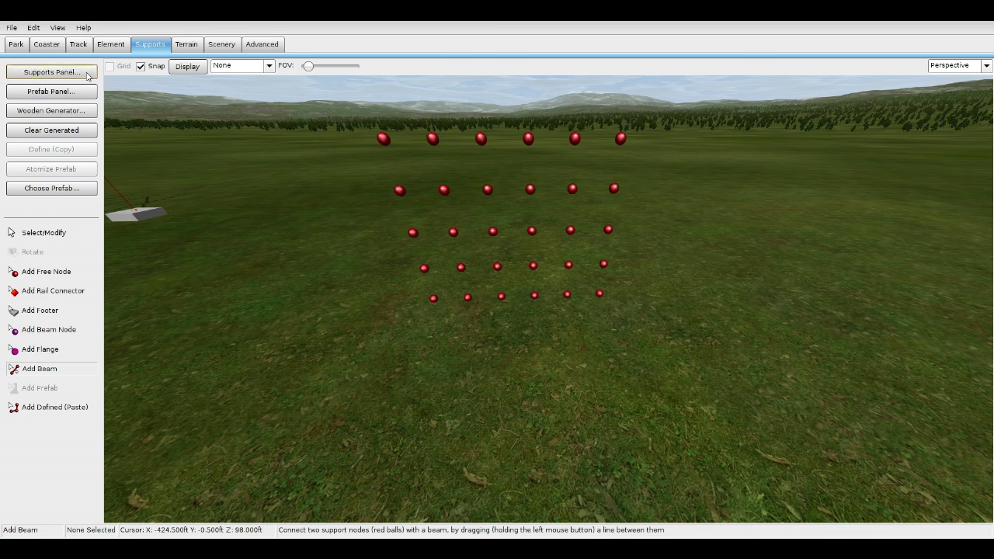
click(556, 140)
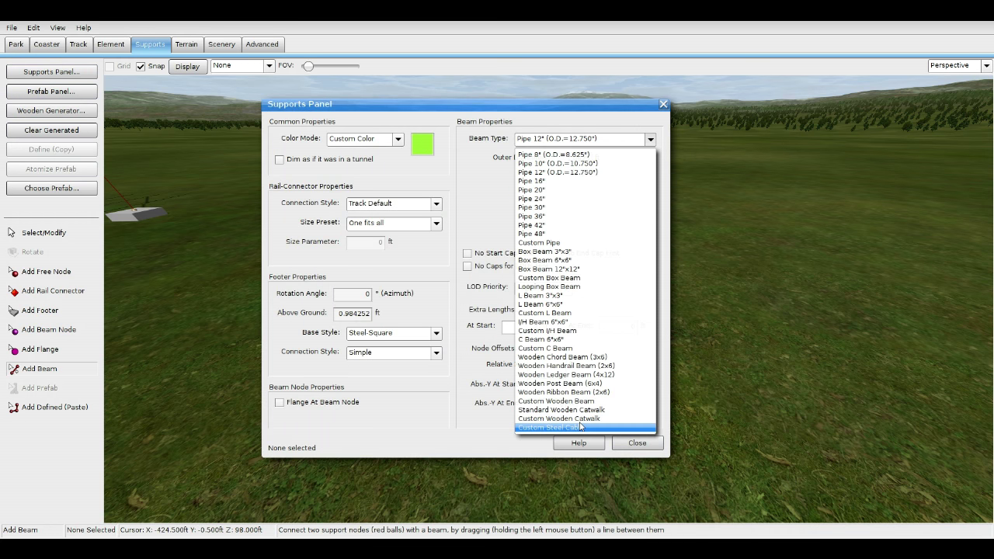
click(556, 401)
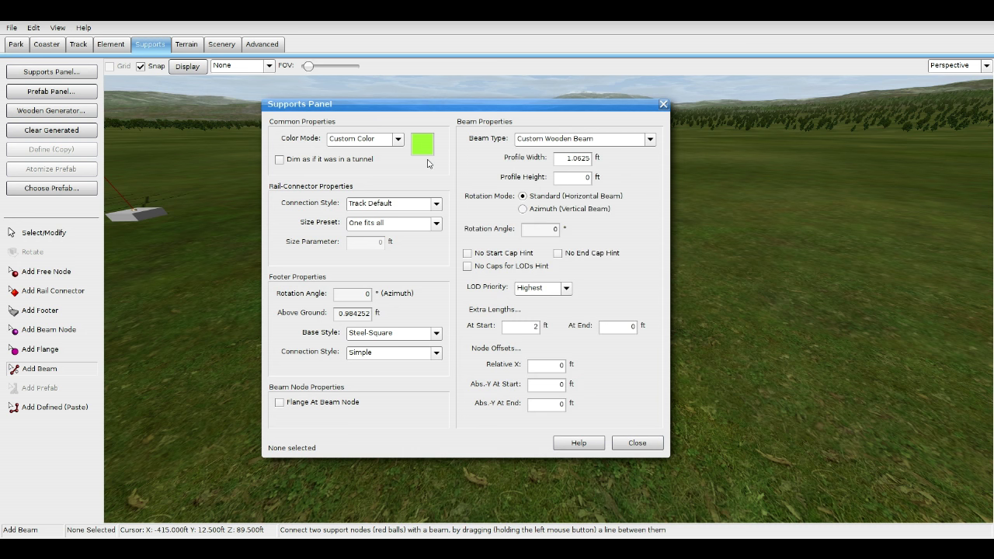
click(397, 140)
click(423, 144)
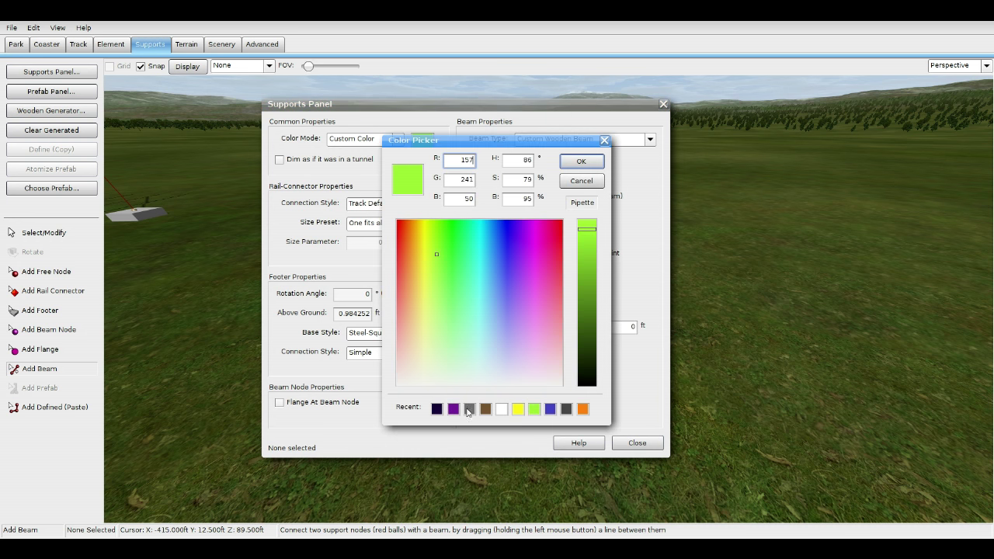
click(488, 410)
click(581, 162)
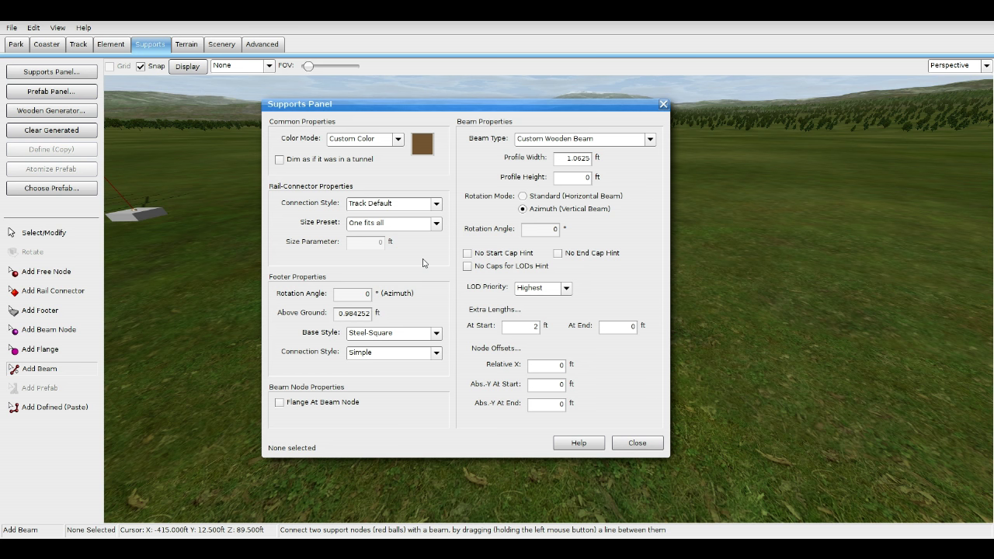
Set the new beams' extra lengths to 0 ft at start and 0.5 ft at end, and the profile width to 2 ft
click(514, 329)
click(633, 329)
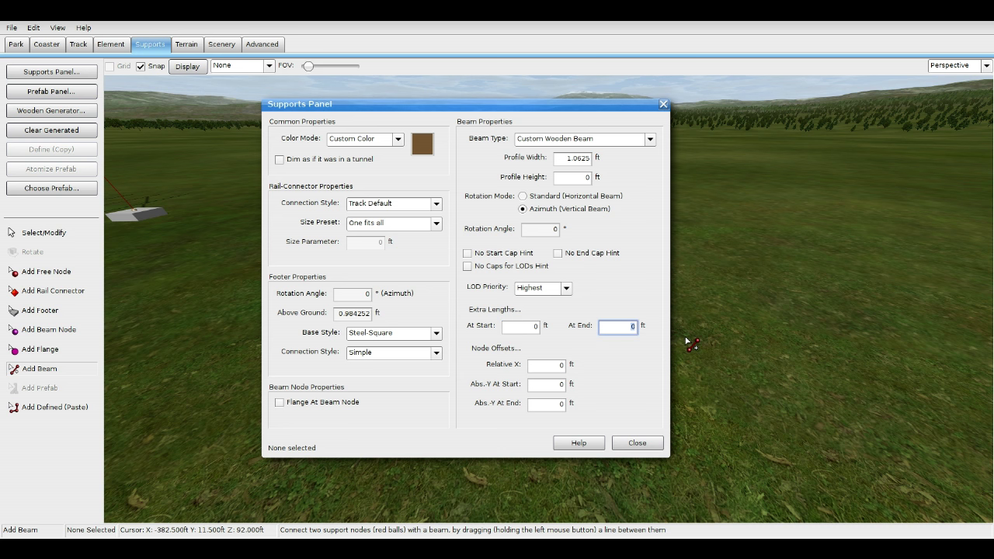
click(566, 159)
text(2)
key(Tab)
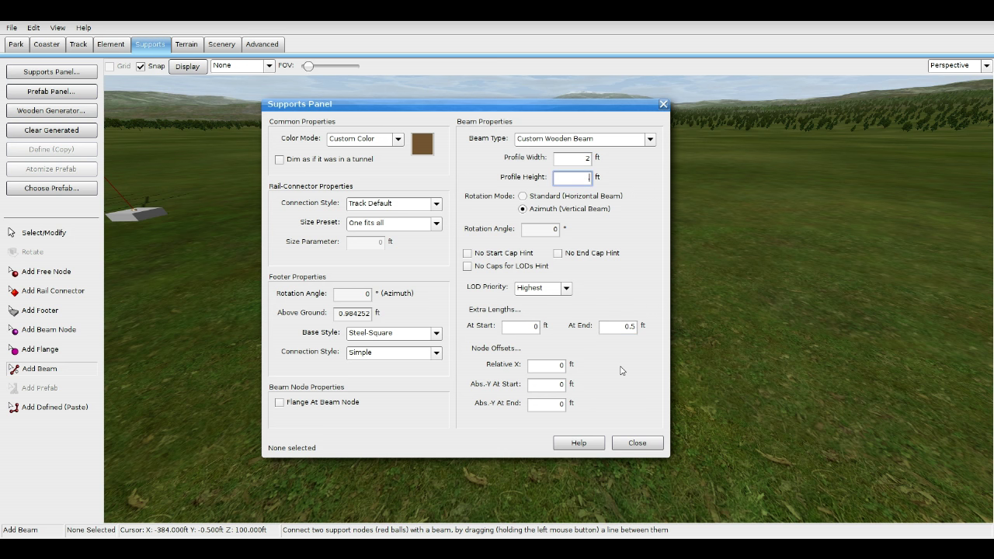
click(629, 445)
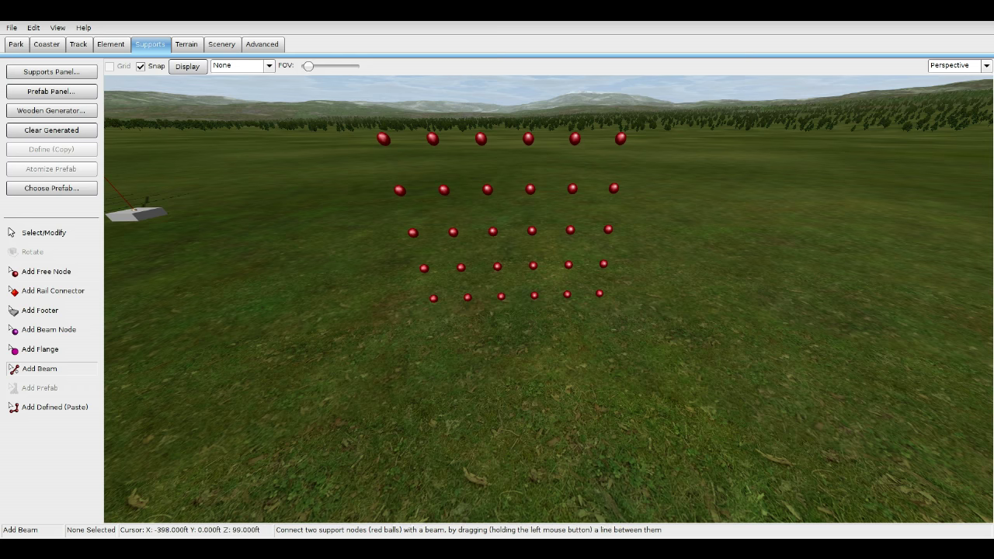
Add a vertical beam along the first column of nodes, from the bottom row to the top row
right_drag(516, 153, 462, 379)
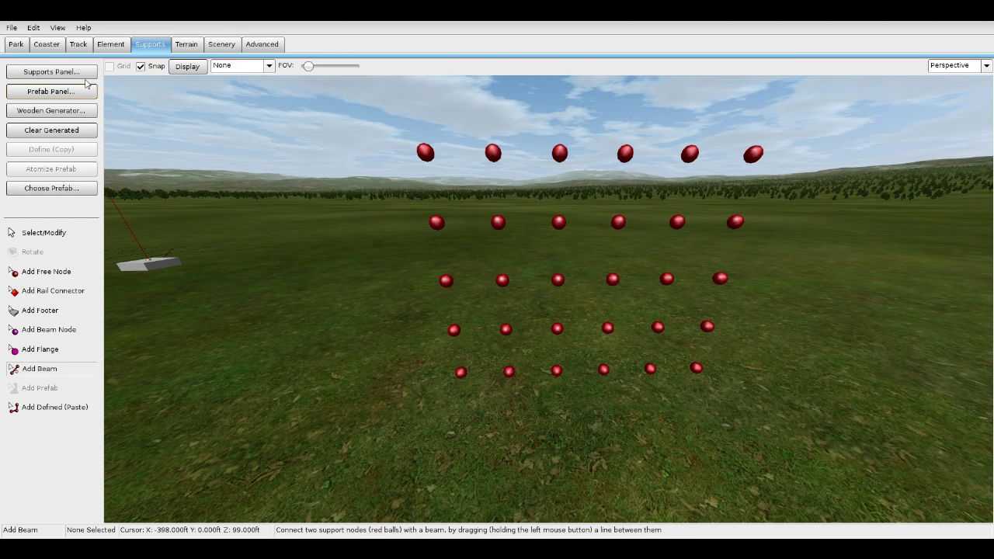
click(52, 72)
click(636, 442)
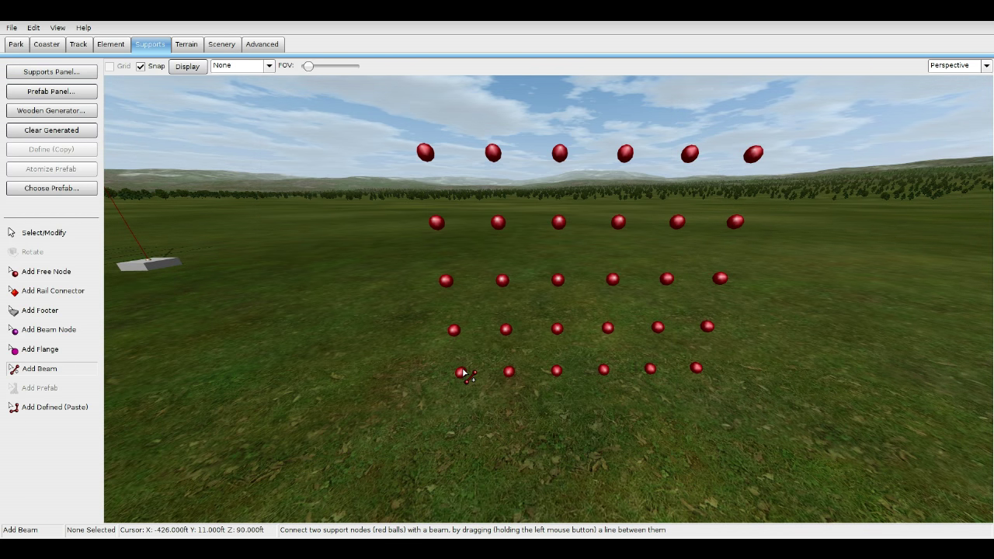
drag(310, 304, 428, 224)
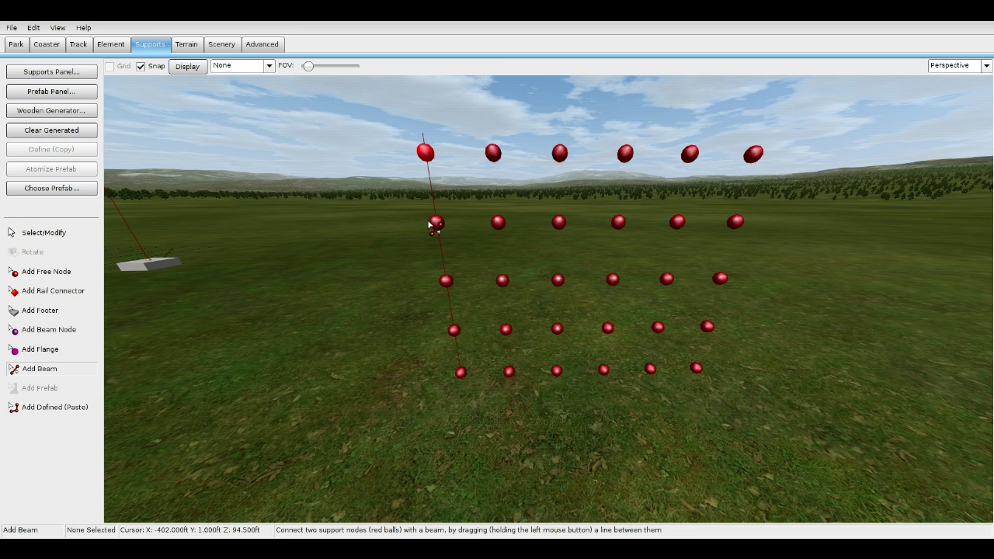
Delete the first column's vertical beam and set new beams' extra lengths to 1 ft at start and 0.5 ft at end
key(Escape)
click(455, 350)
key(Delete)
click(62, 72)
click(525, 328)
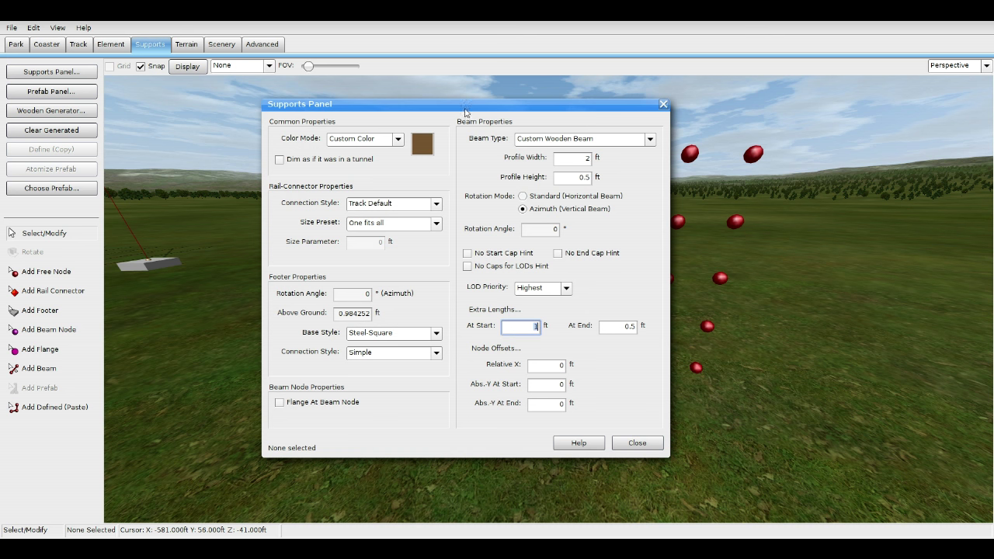
click(623, 328)
click(637, 442)
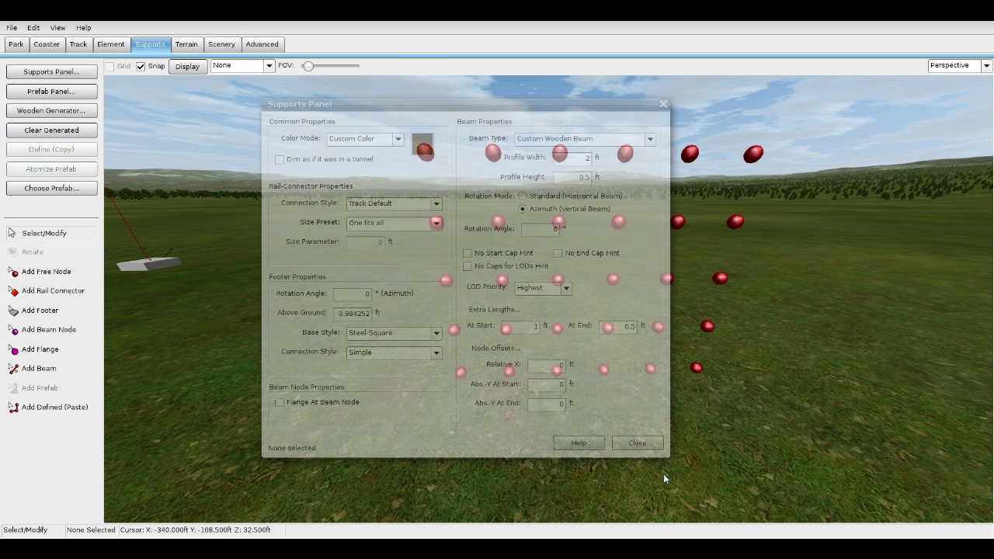
Add vertical beams along the first and last node columns from bottom to top, and check them with the coaster briefly frozen
click(74, 370)
drag(460, 373, 424, 152)
drag(696, 367, 752, 154)
click(32, 48)
click(51, 259)
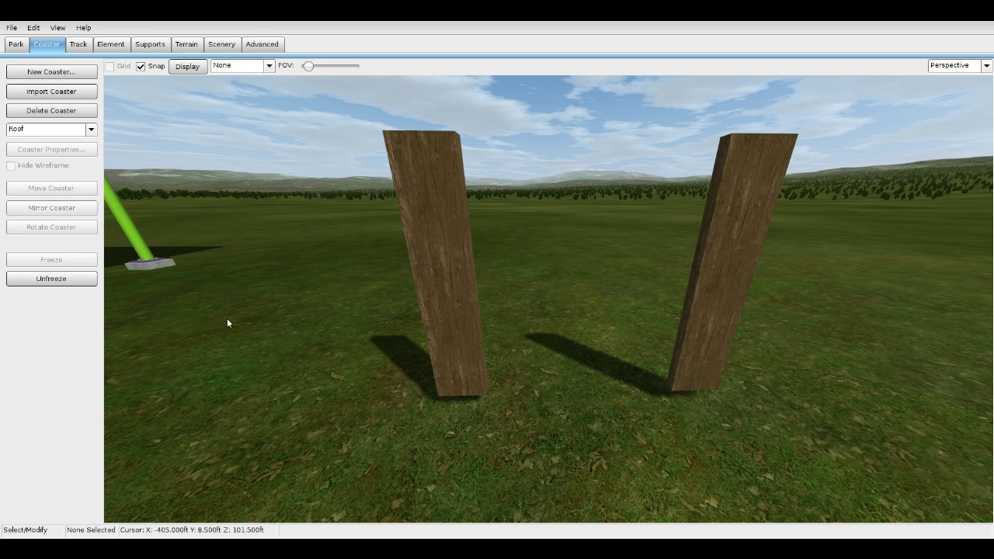
click(51, 279)
Set the profile of both outer vertical beams to 0.5 ft wide and 2 ft high
click(431, 189)
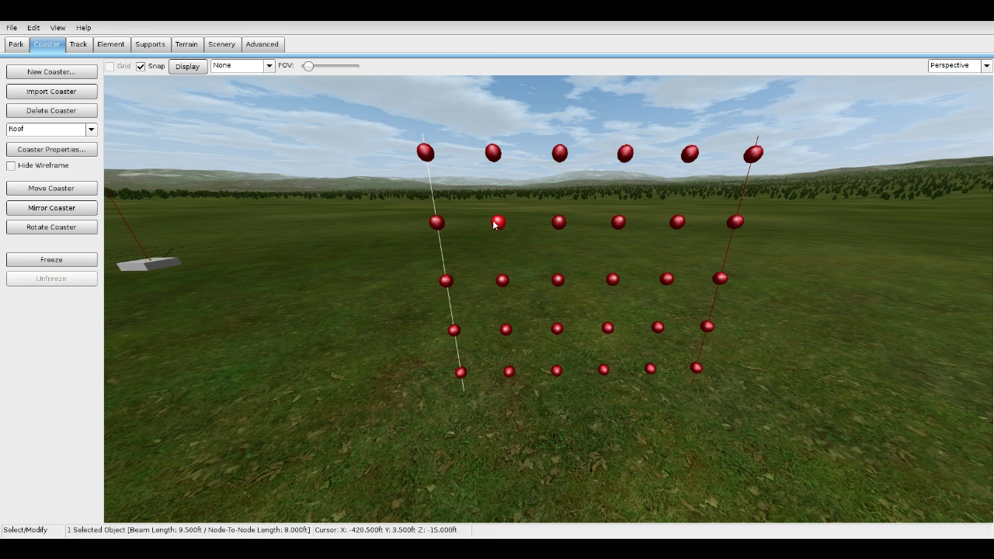
double_click(434, 186)
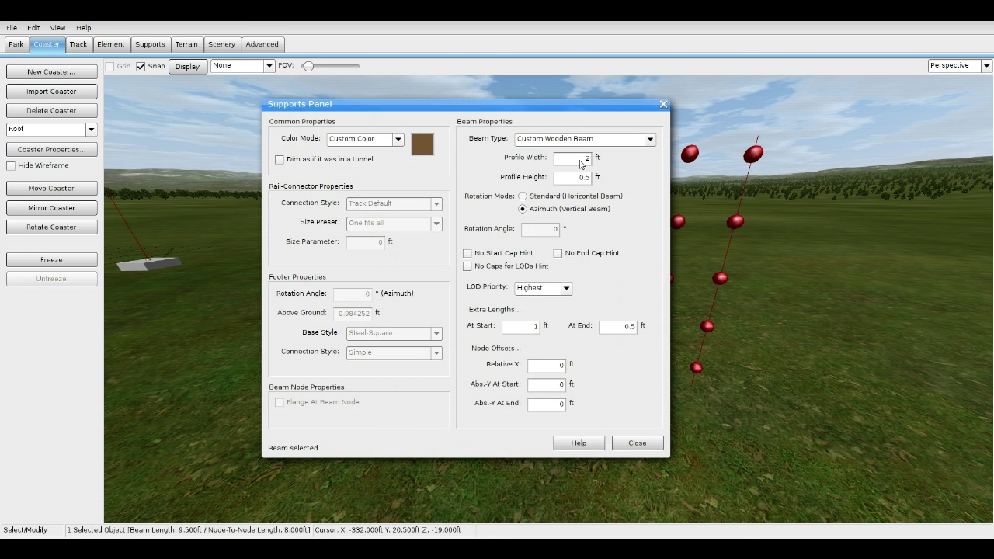
key(Tab)
text(2)
click(635, 443)
click(741, 191)
click(744, 191)
double_click(745, 184)
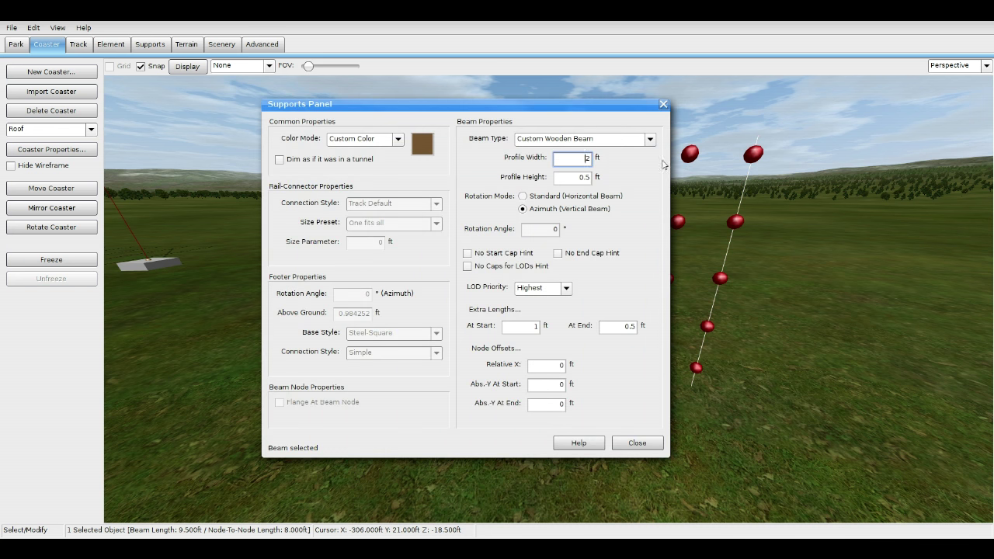
double_click(577, 177)
text(.02)
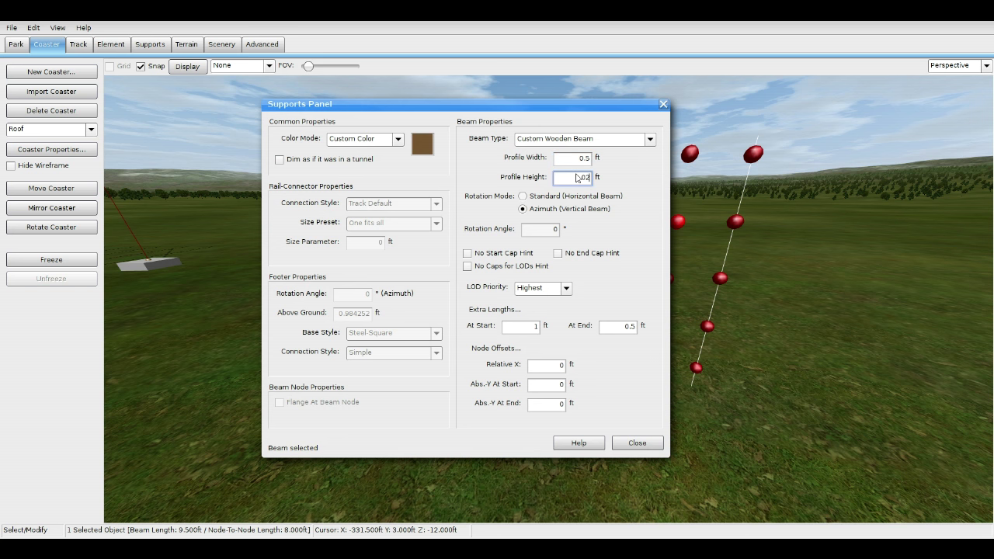
click(636, 443)
Freeze the Roof coaster to examine the orientation of the two outer beams, and unfreeze it
click(51, 260)
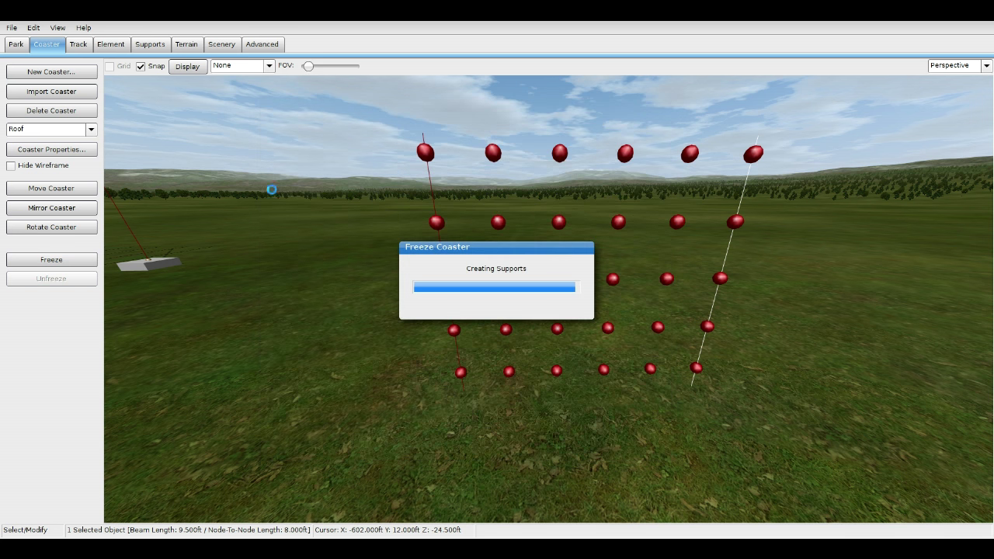
scroll(287, 238, down, 3)
middle_drag(288, 237, 334, 233)
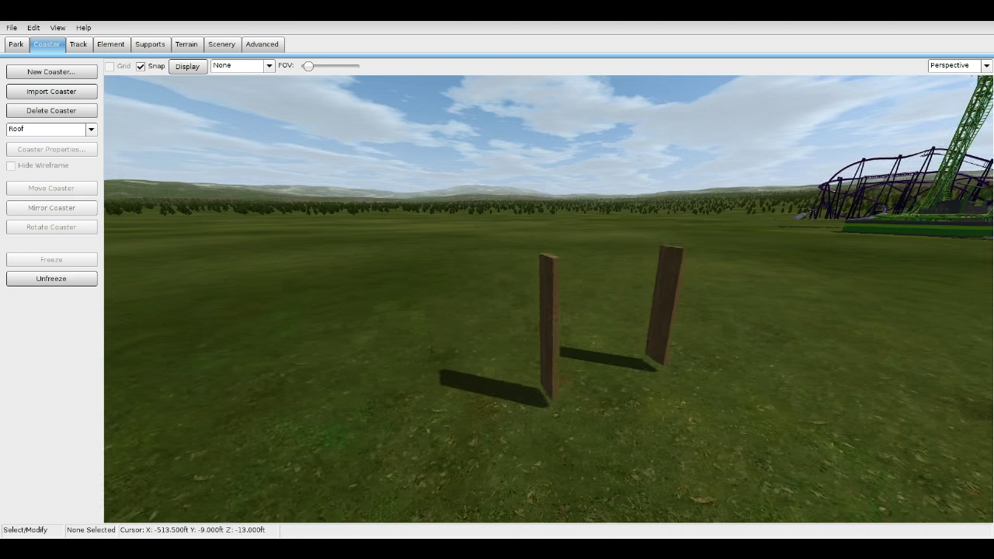
right_drag(327, 233, 293, 247)
click(70, 279)
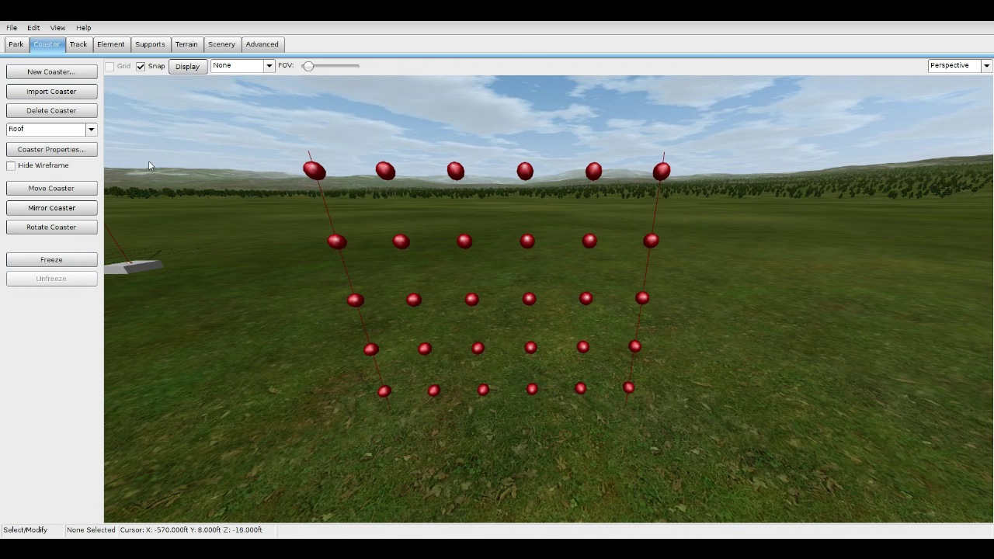
Set new beams' extra lengths to 0 ft at both ends and their profile width to 0.3 ft
click(149, 44)
click(70, 370)
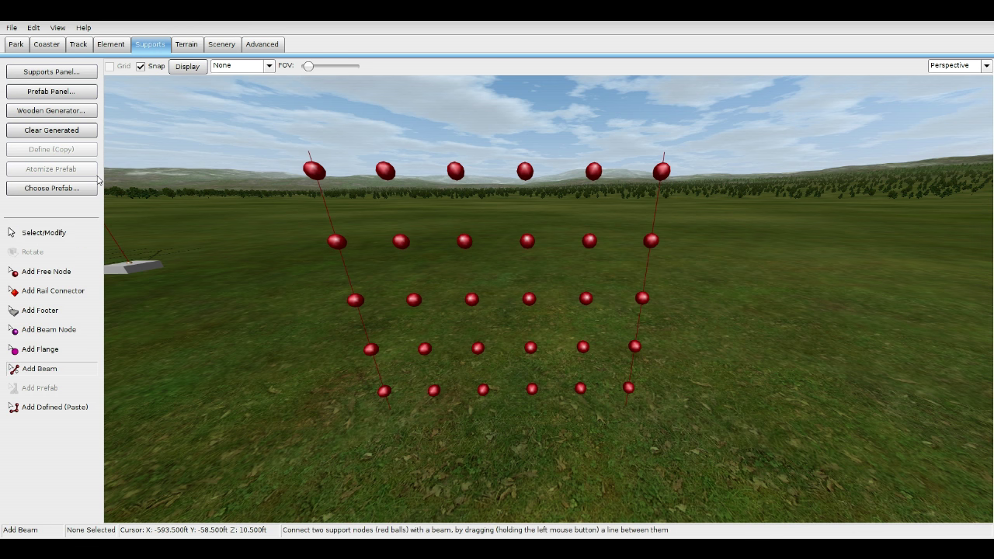
click(51, 71)
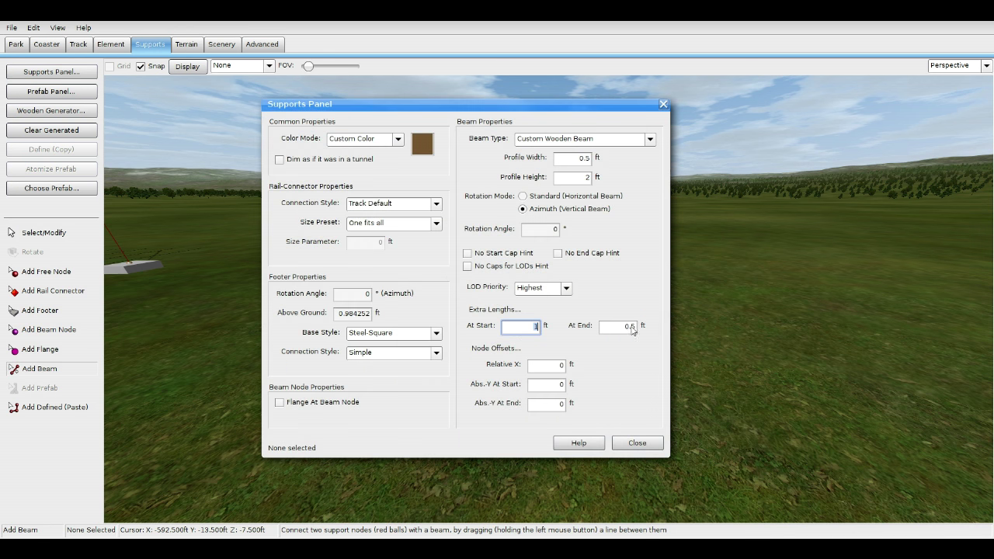
click(623, 330)
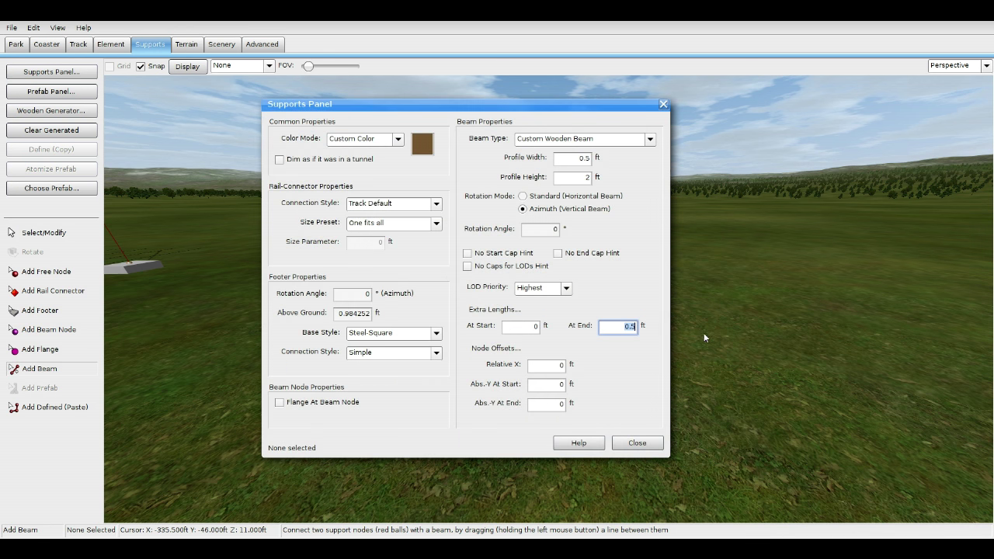
click(523, 196)
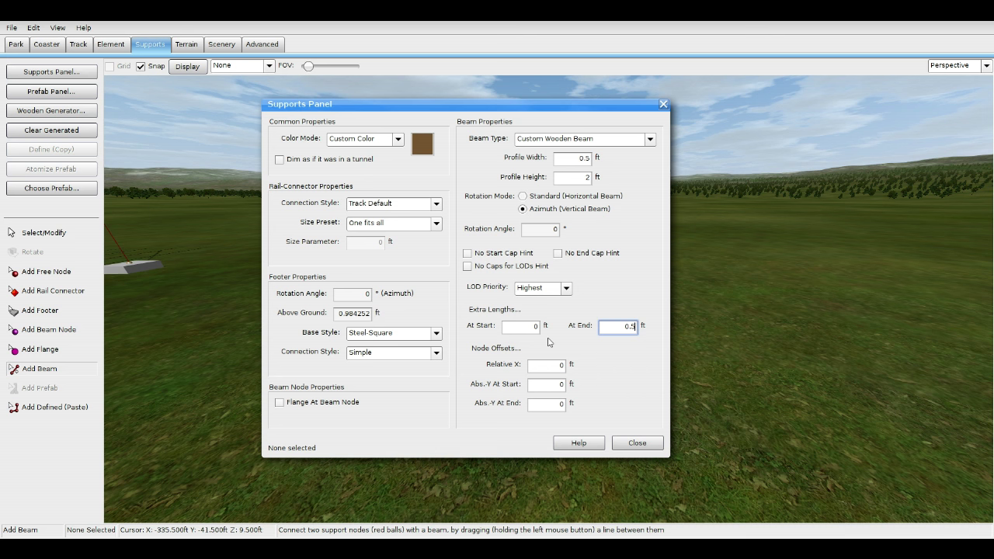
drag(626, 328, 735, 346)
text(0)
click(588, 159)
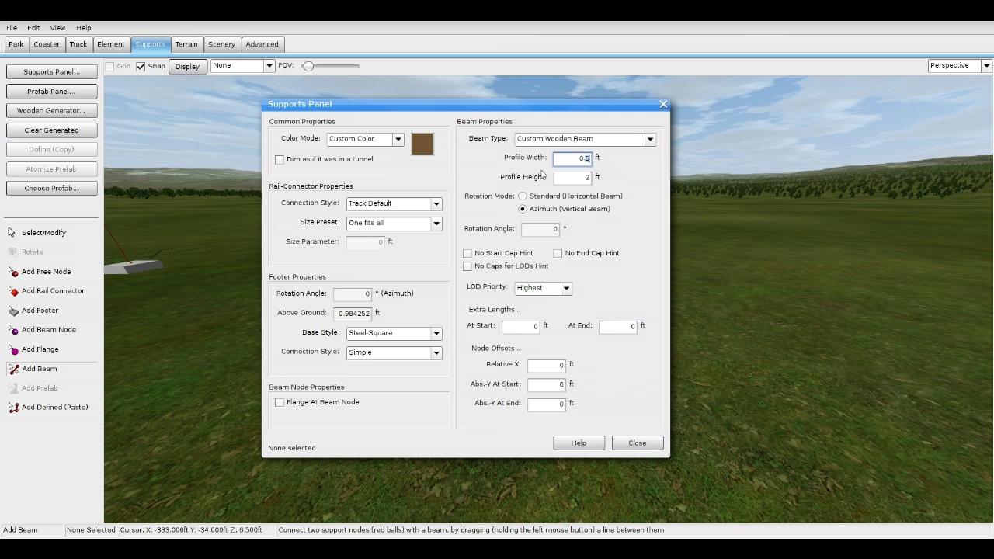
drag(572, 163, 604, 168)
key(Tab)
click(629, 448)
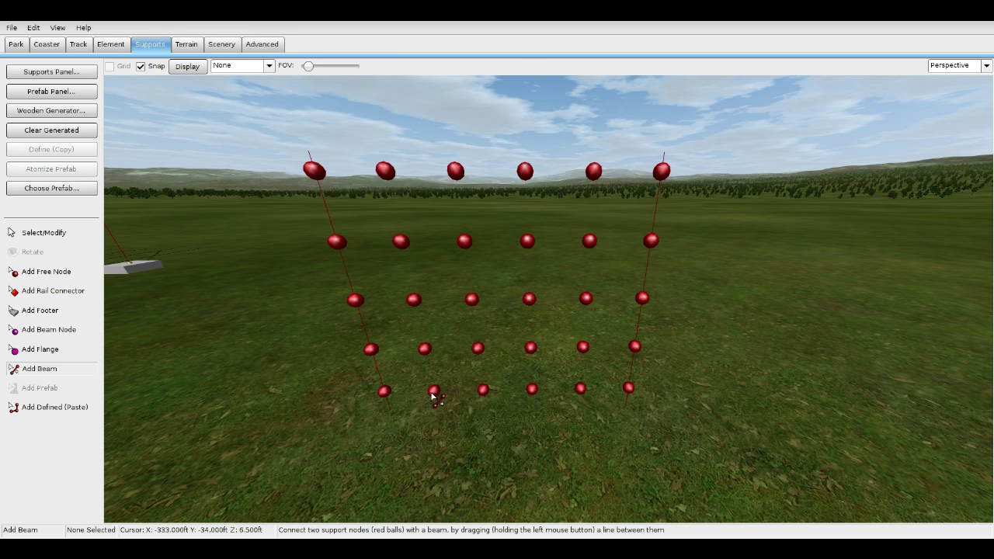
Add vertical beams along the four inner node columns, and check them with the coaster briefly frozen
drag(486, 385, 456, 171)
drag(506, 306, 526, 171)
drag(581, 388, 593, 171)
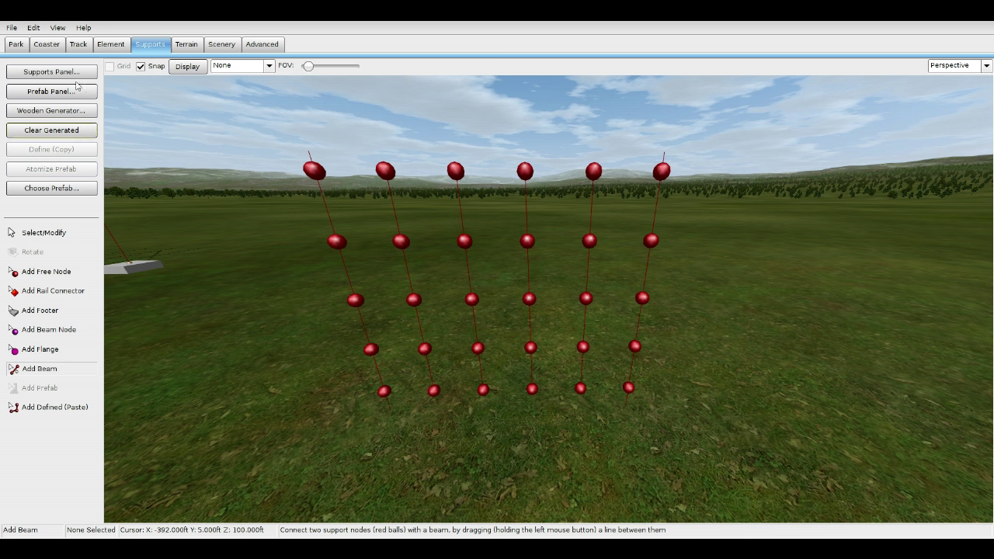
click(46, 45)
click(51, 260)
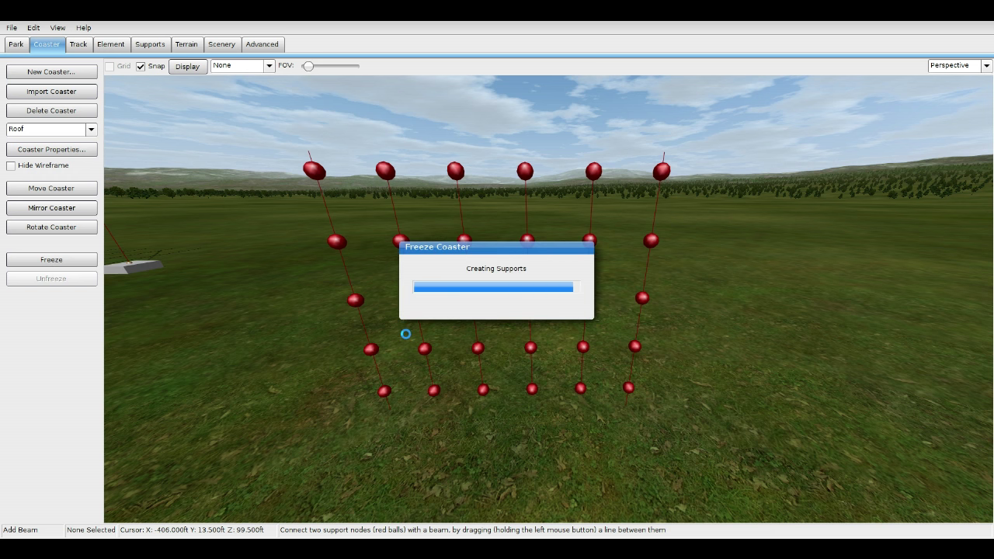
mouse_move(374, 353)
right_down()
mouse_move(420, 353)
mouse_move(374, 352)
right_up()
click(56, 278)
Set new beams to Standard (Horizontal Beam) rotation with a profile 2 ft wide and 0.3 ft high
click(150, 44)
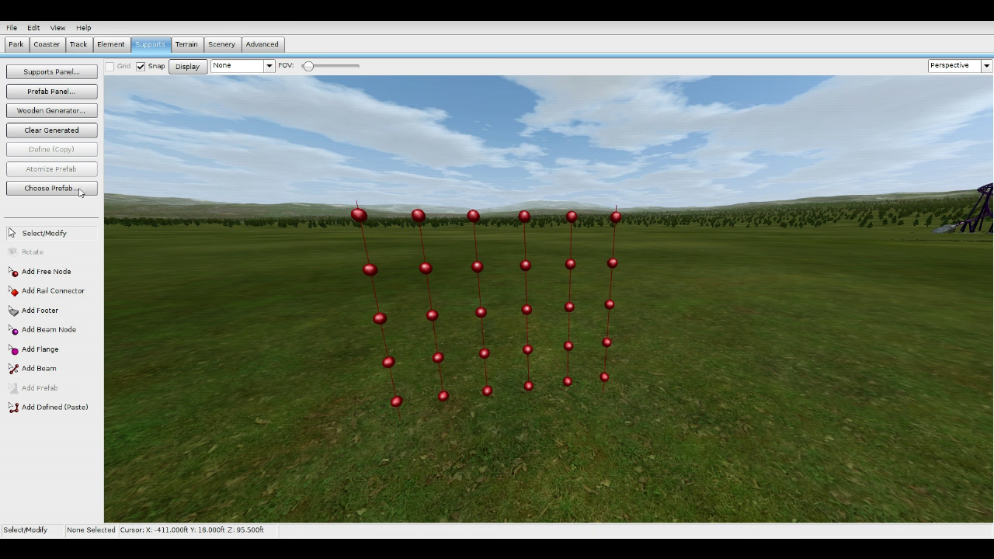
click(60, 72)
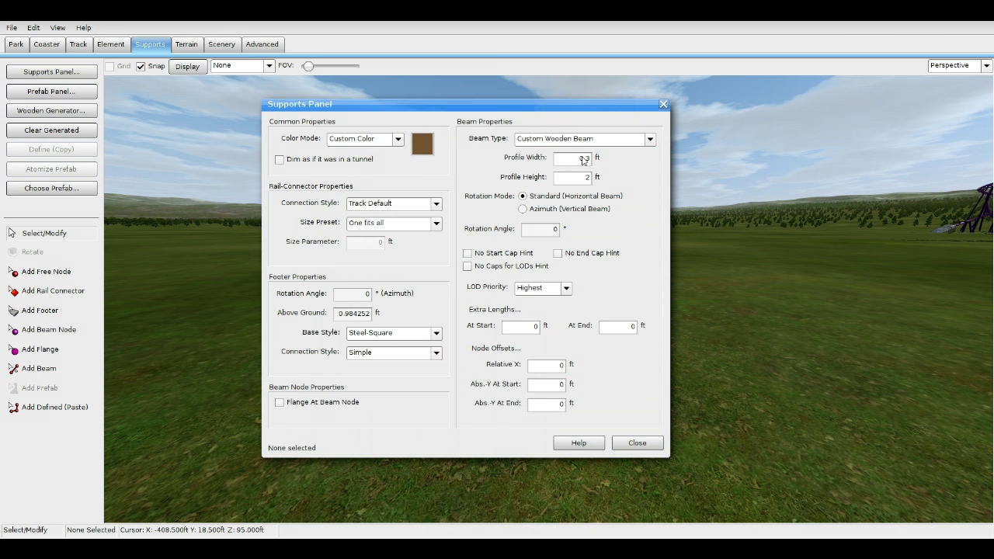
click(583, 159)
click(579, 179)
click(635, 328)
click(637, 443)
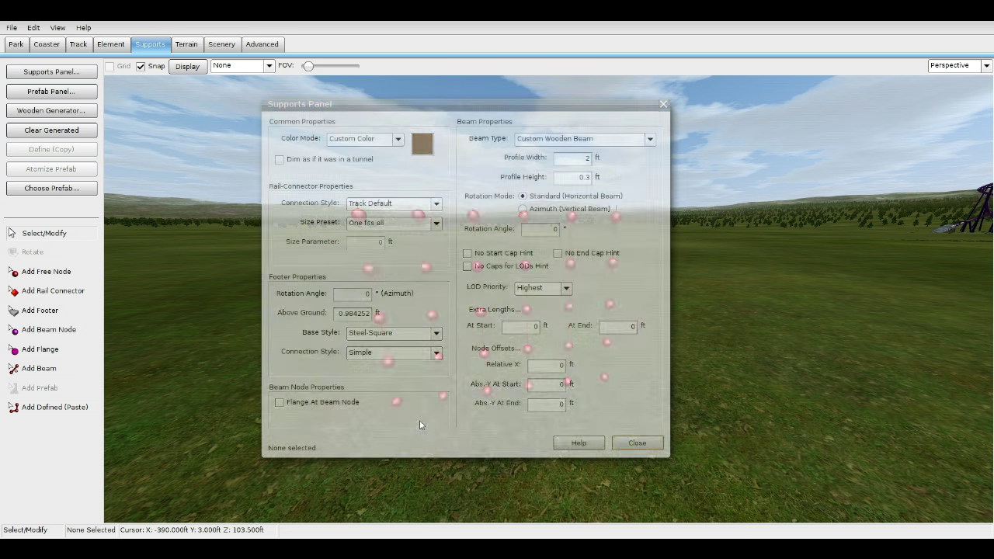
Add horizontal beams along all five node rows, from the first column to the last
click(49, 373)
drag(371, 269, 612, 264)
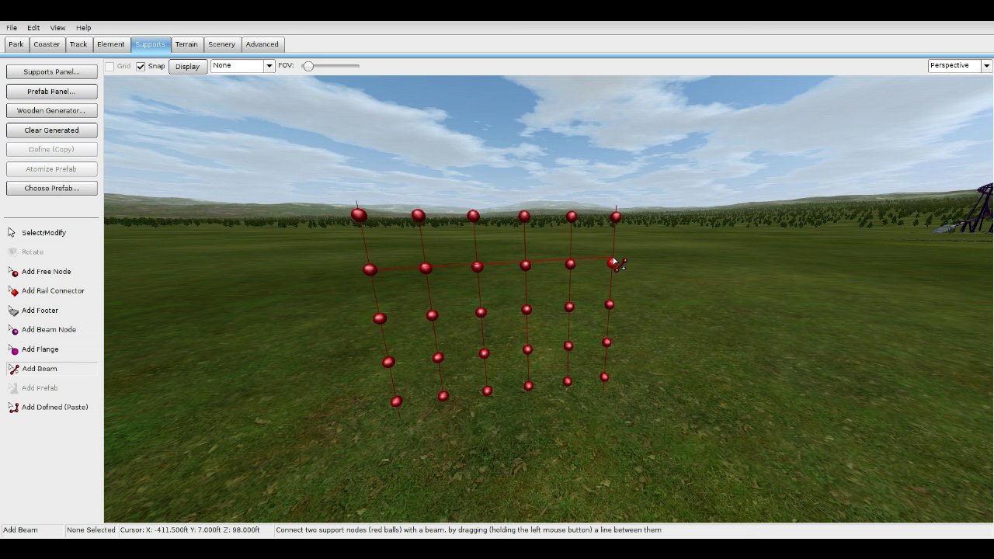
drag(359, 217, 614, 217)
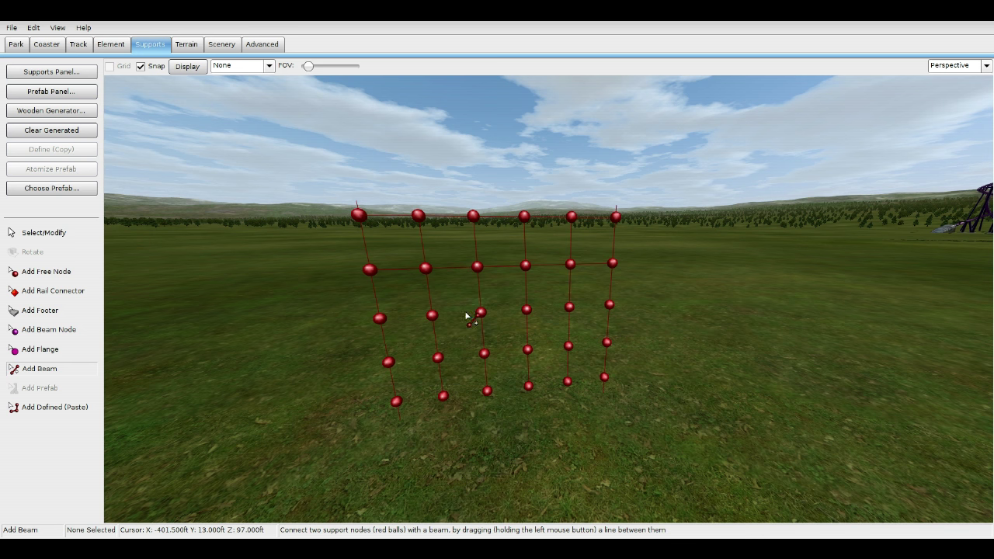
drag(512, 334, 609, 304)
drag(389, 361, 607, 342)
drag(397, 402, 604, 379)
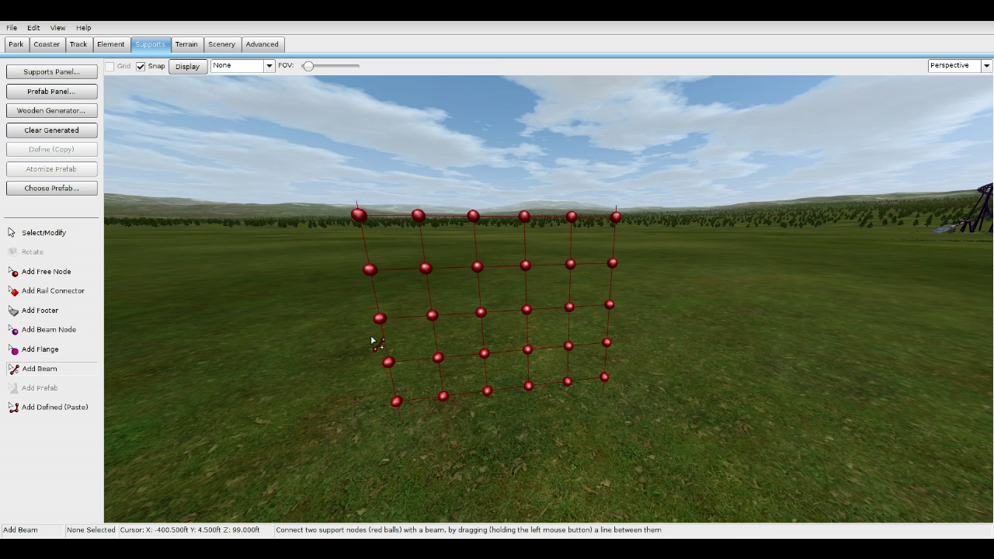
Freeze the Roof coaster to examine the finished wooden lattice from several angles, and unfreeze it
click(54, 46)
click(77, 260)
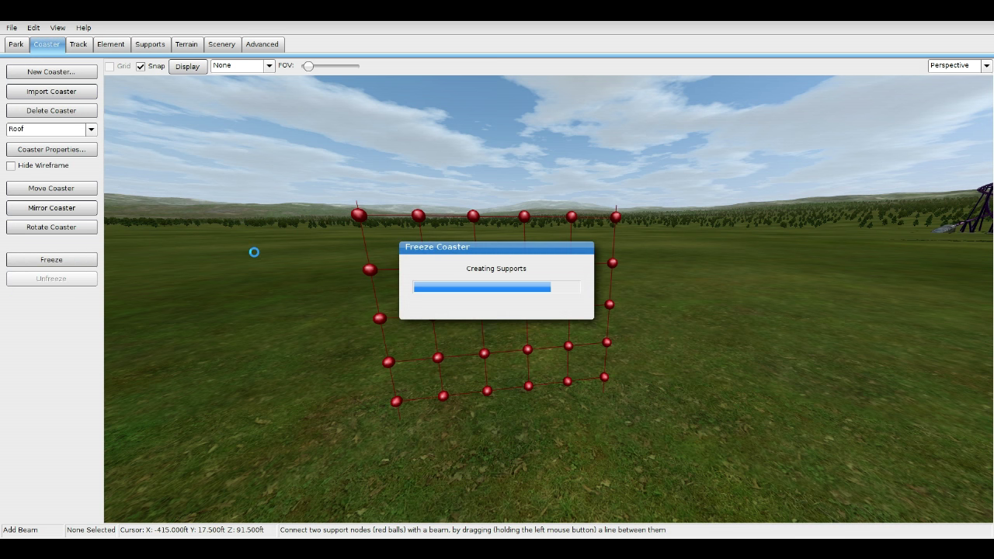
right_drag(253, 260, 265, 276)
right_drag(393, 346, 468, 385)
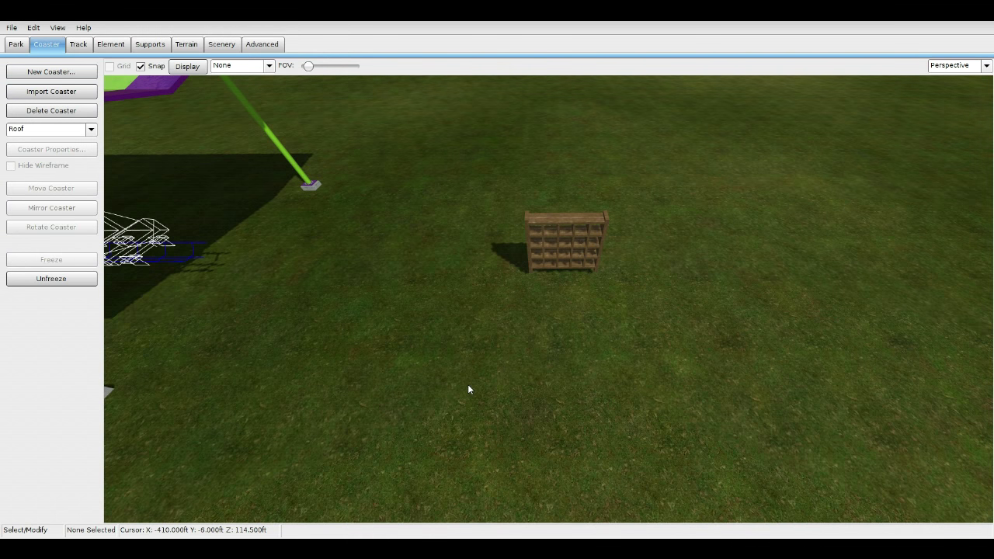
right_drag(576, 306, 559, 257)
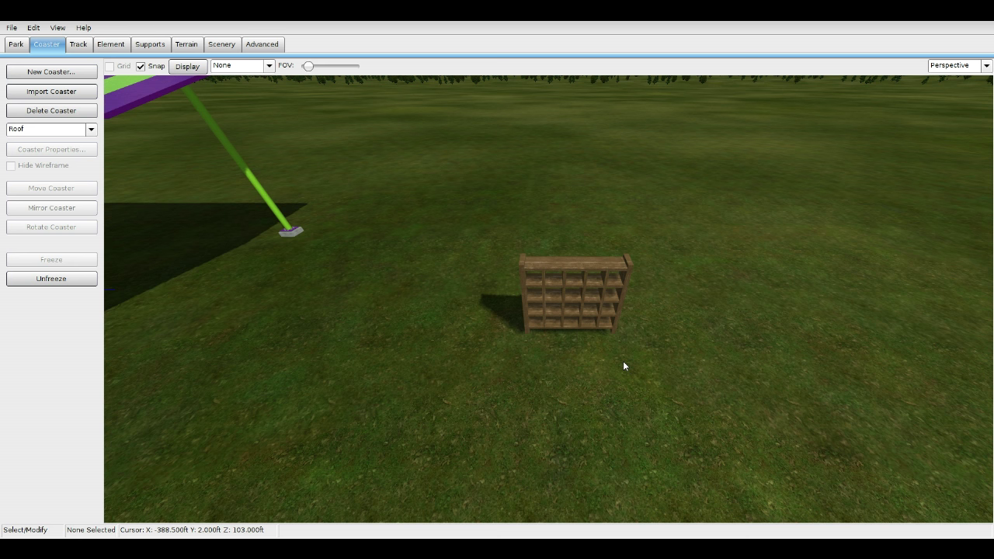
right_drag(612, 385, 69, 419)
right_drag(435, 260, 425, 290)
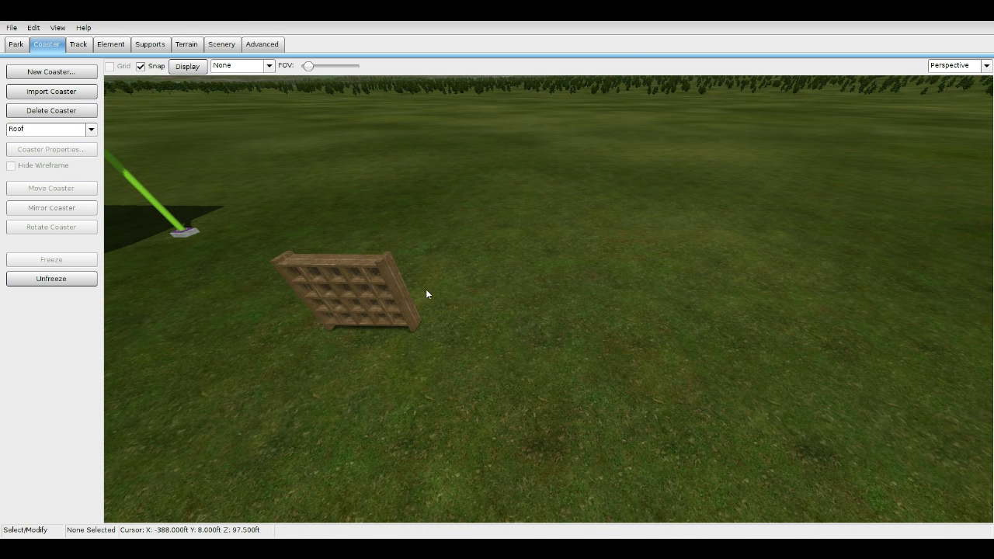
click(73, 279)
In the front view, add two free nodes beside the lattice at X -380 ft and -370 ft, both at a height of 9 ft
right_drag(264, 291, 311, 249)
click(956, 67)
click(938, 81)
click(150, 44)
click(39, 272)
click(955, 66)
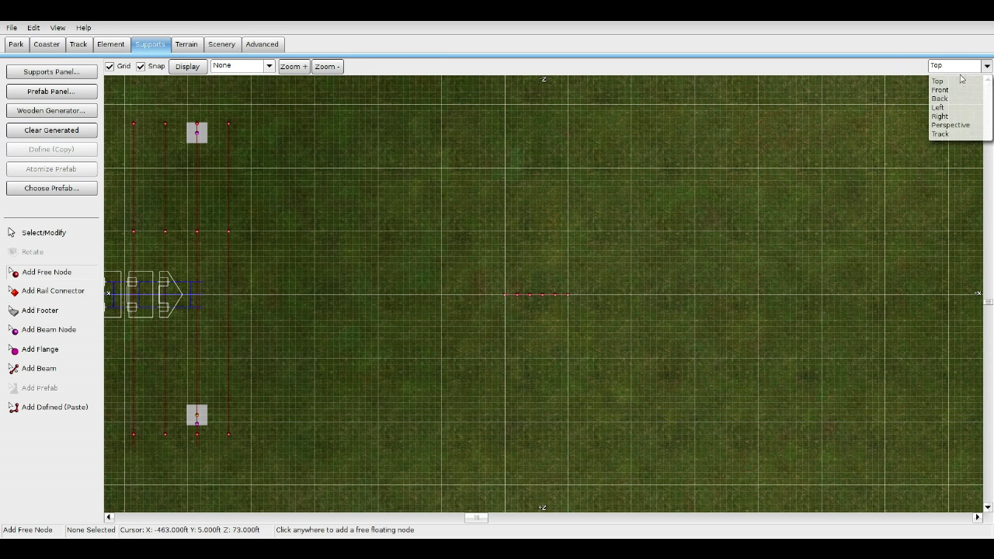
click(952, 125)
click(958, 66)
click(941, 92)
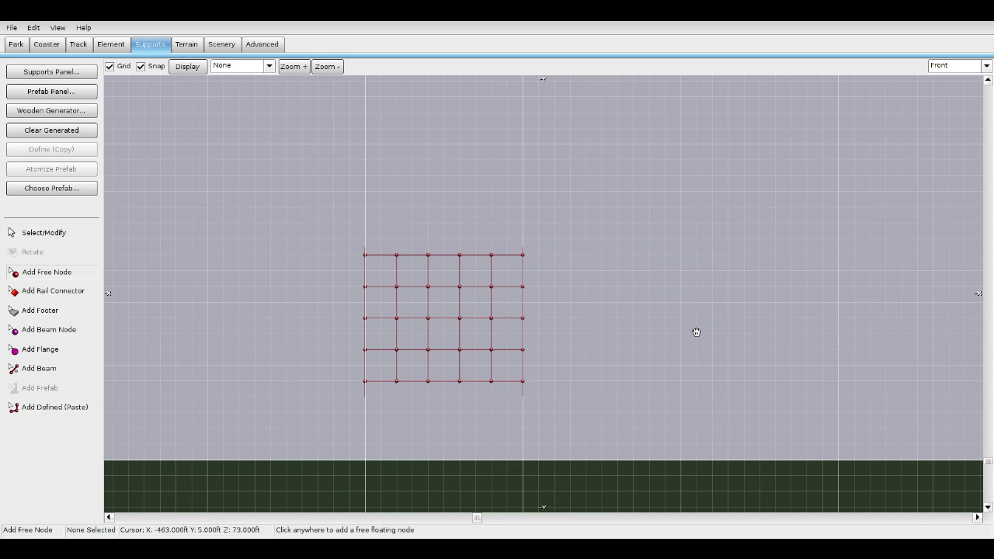
right_drag(696, 333, 514, 323)
click(511, 320)
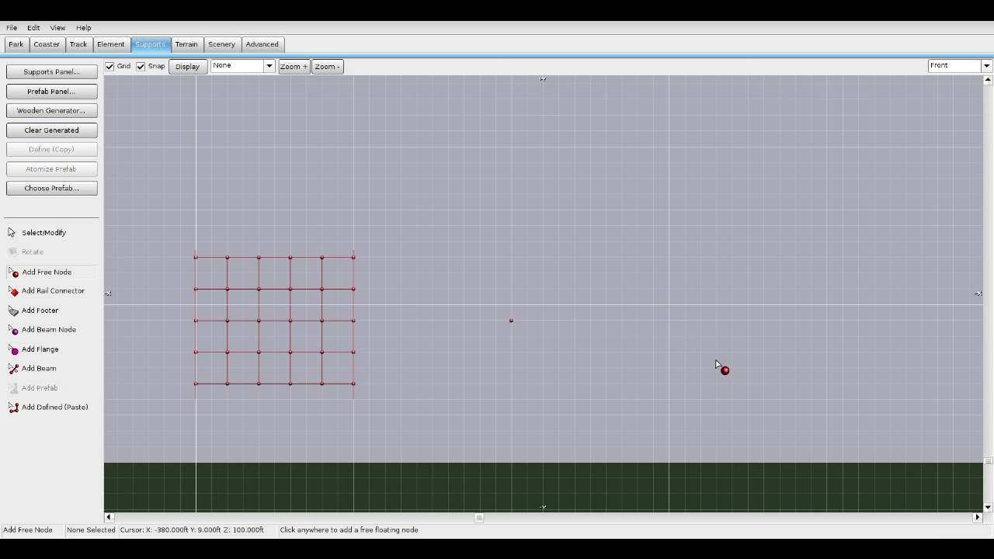
click(669, 320)
right_drag(631, 391, 625, 391)
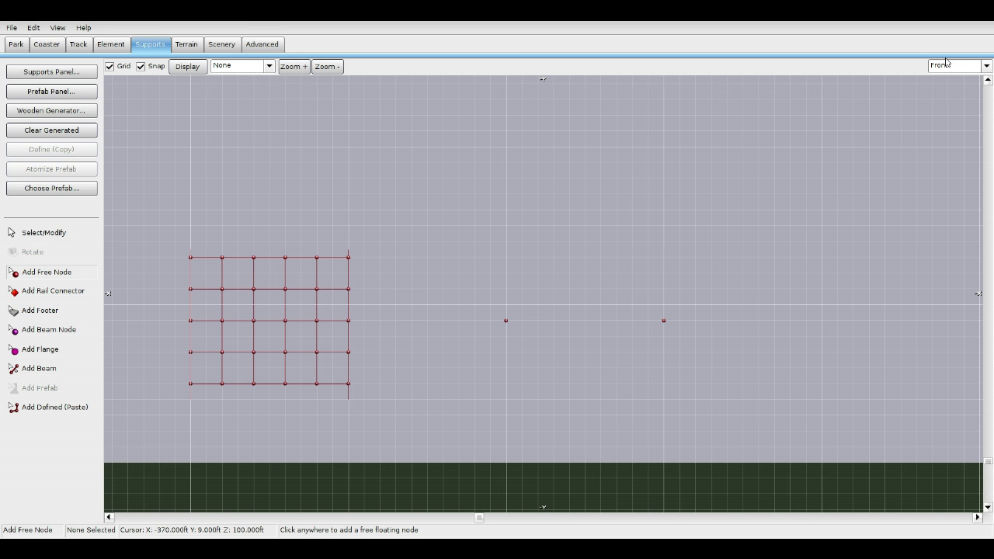
From the top view, add four free nodes about 2 ft to either side of the two separate nodes, and select these four
click(951, 68)
click(949, 82)
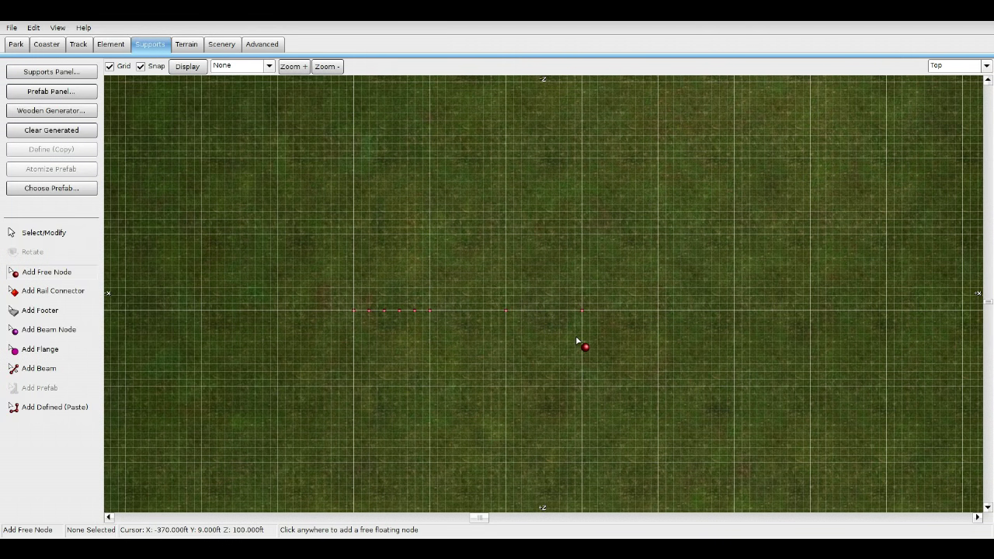
scroll(575, 338, up, 2)
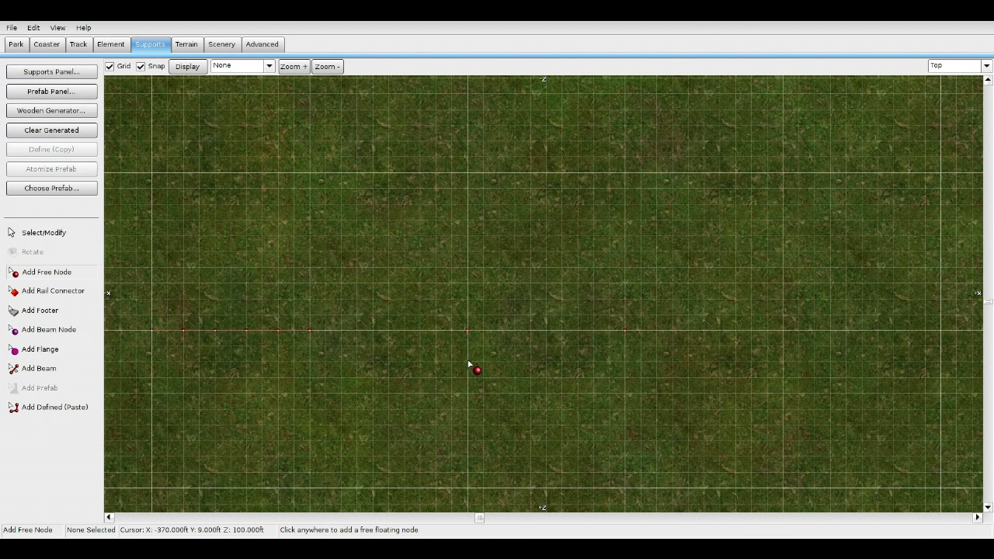
click(625, 363)
click(470, 304)
key(Escape)
drag(680, 280, 428, 305)
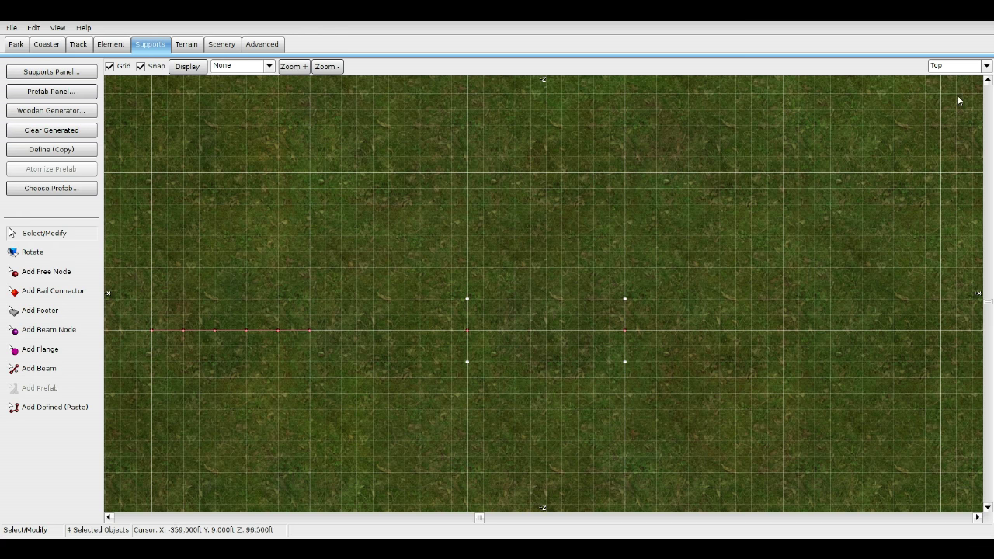
In the perspective view, raise the four selected outer nodes about 0.5 ft above the two centre nodes
click(974, 68)
click(955, 123)
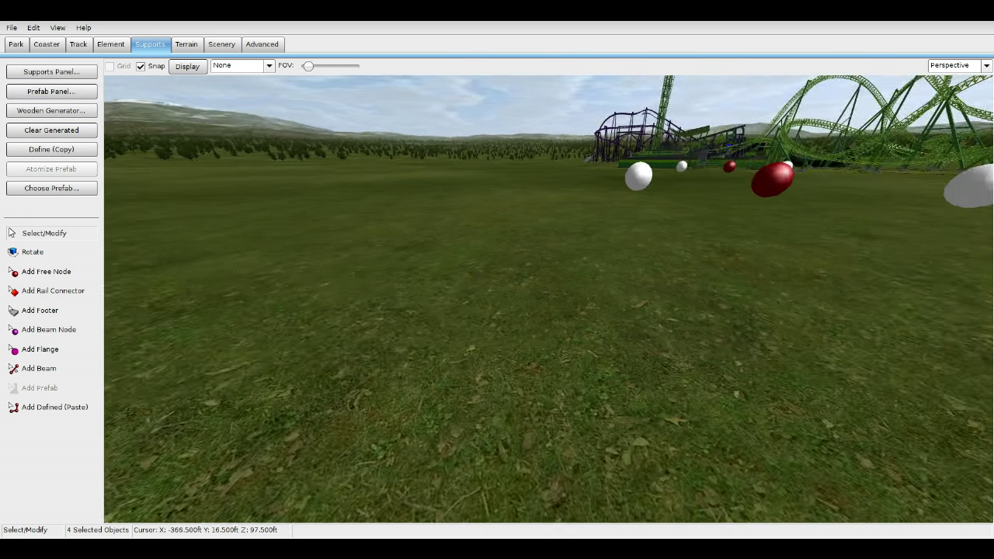
right_drag(549, 299, 681, 186)
key(Page_Up)
key(Page_Up)
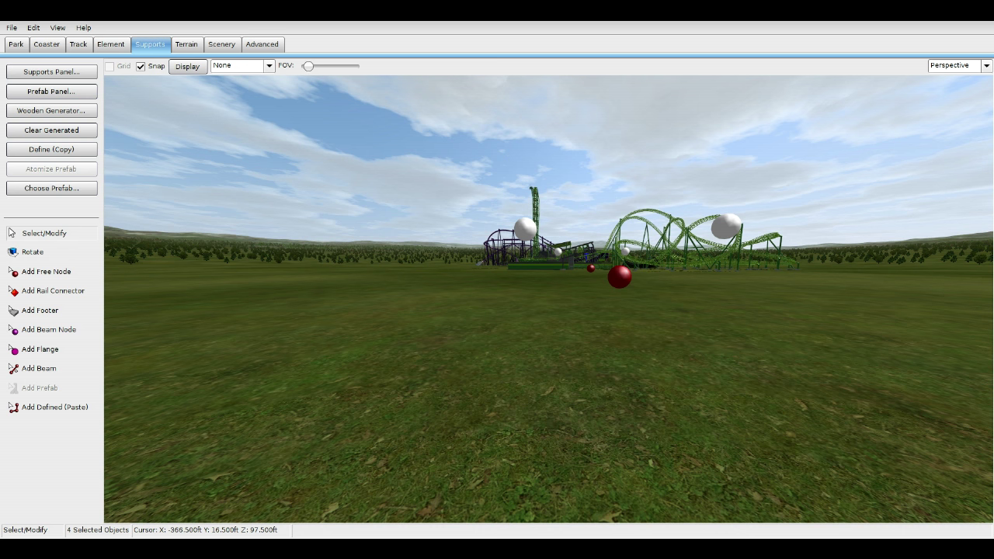
key(d)
key(Page_Down)
Examine the raised outer nodes around the two centre nodes from several angles and distances
right_drag(549, 299, 420, 404)
key(s)
right_drag(730, 342, 589, 229)
key(w)
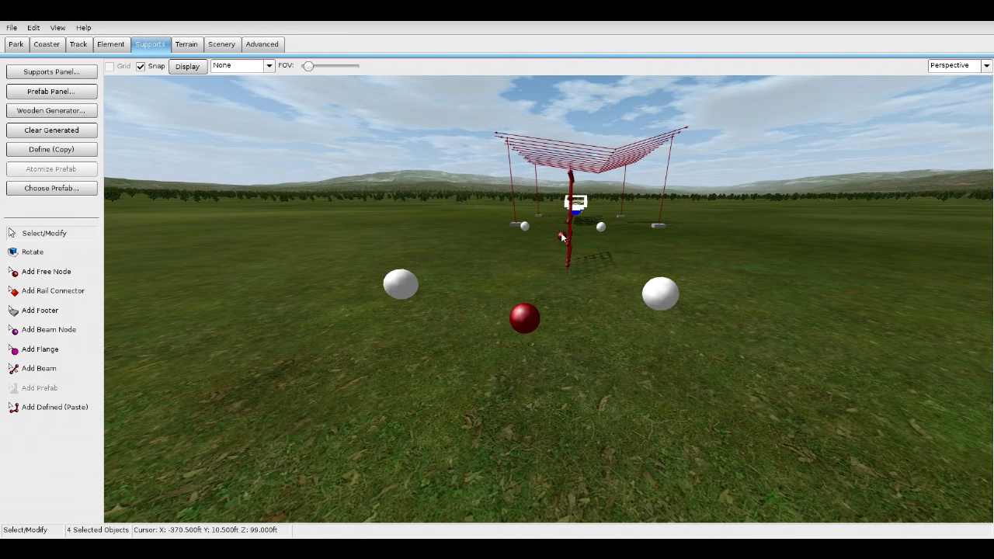
key(w)
right_drag(521, 311, 522, 335)
key(s)
key(a)
key(w)
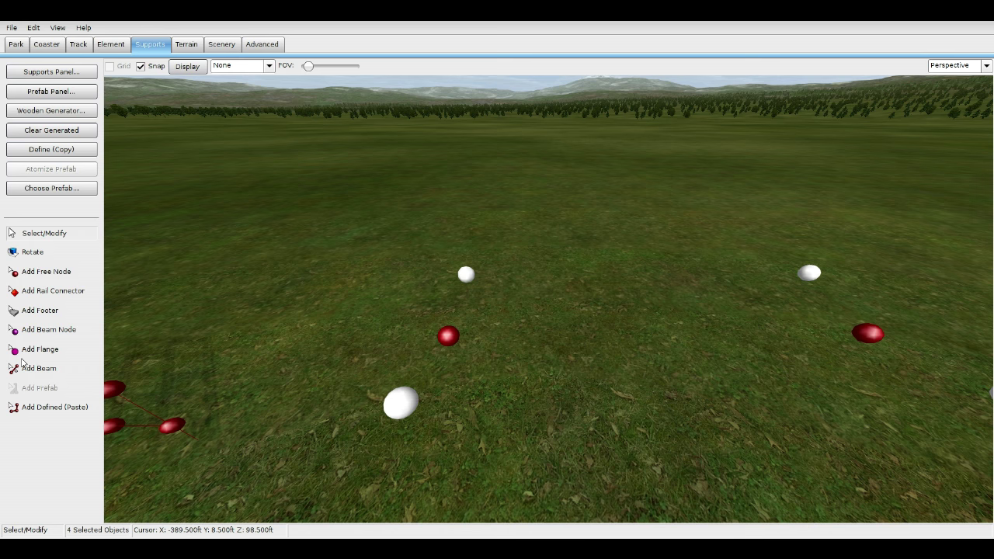
Set new beams to a custom grey color (RGB 110, 110, 110)
click(33, 368)
click(51, 72)
click(397, 138)
click(385, 156)
click(421, 144)
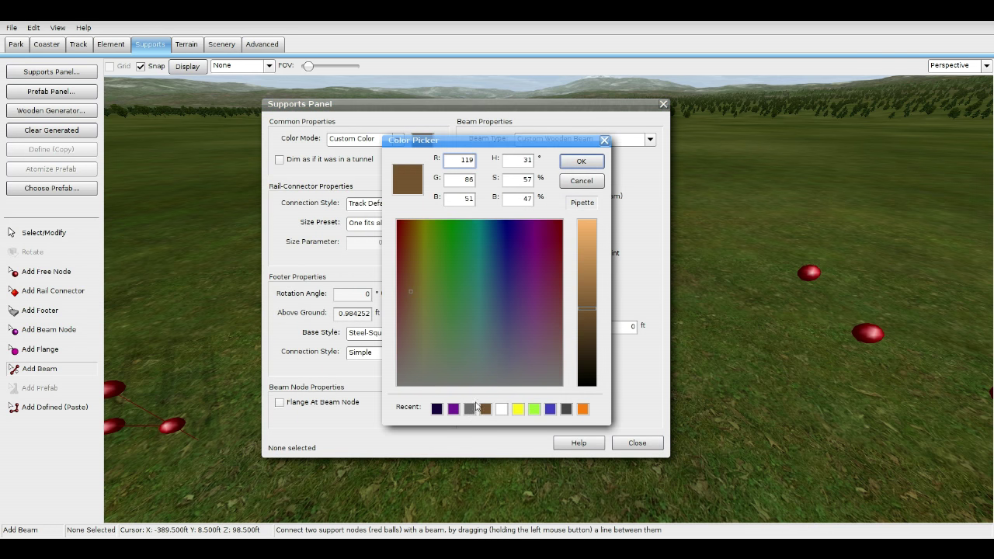
click(471, 409)
click(582, 161)
Set the beam type to Custom Box Beam with a profile width of 4 ft and a profile height of 0.2 ft
click(583, 138)
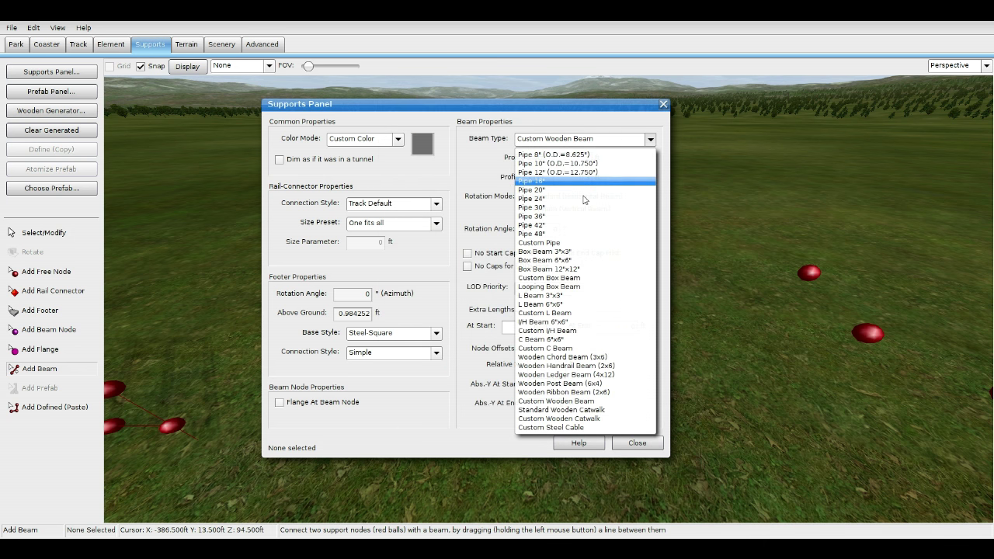
click(549, 278)
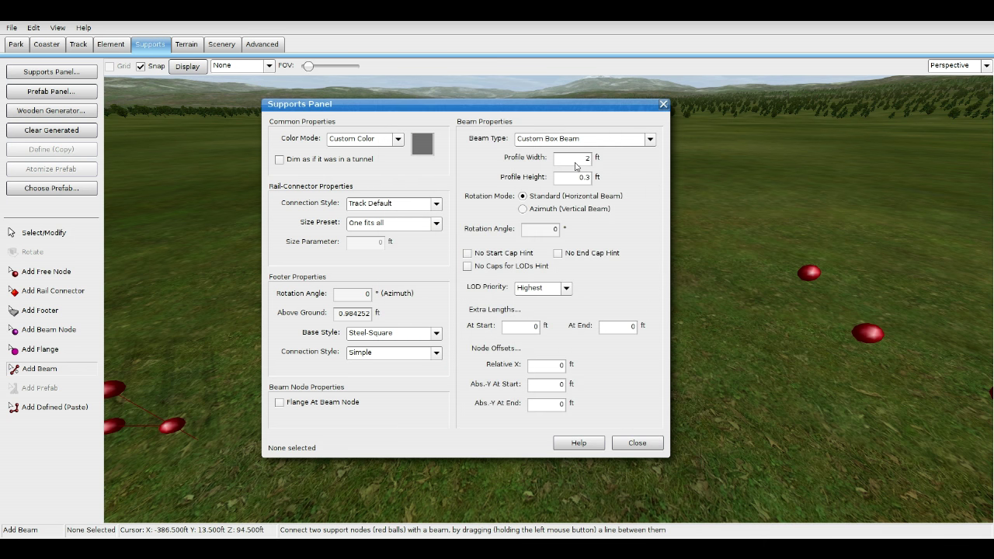
double_click(575, 161)
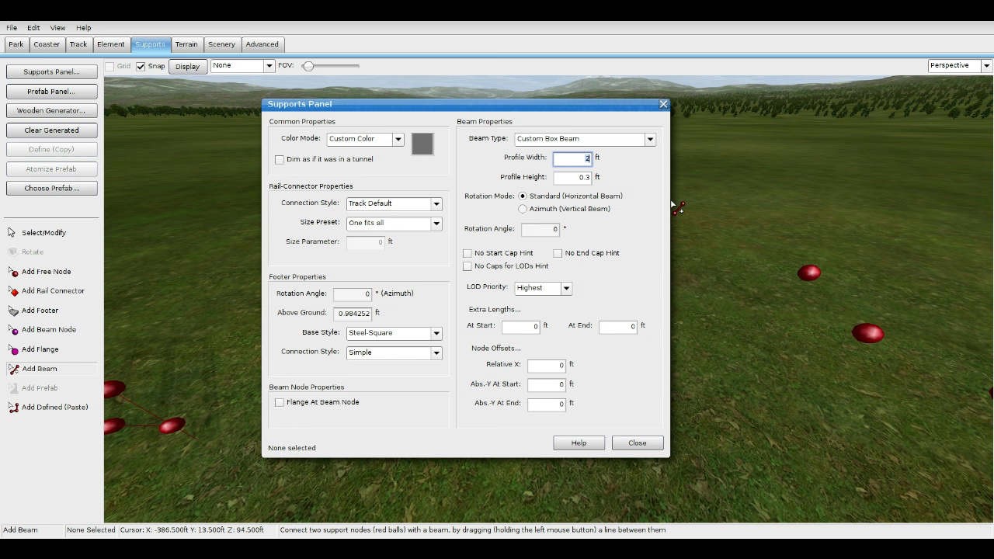
double_click(581, 178)
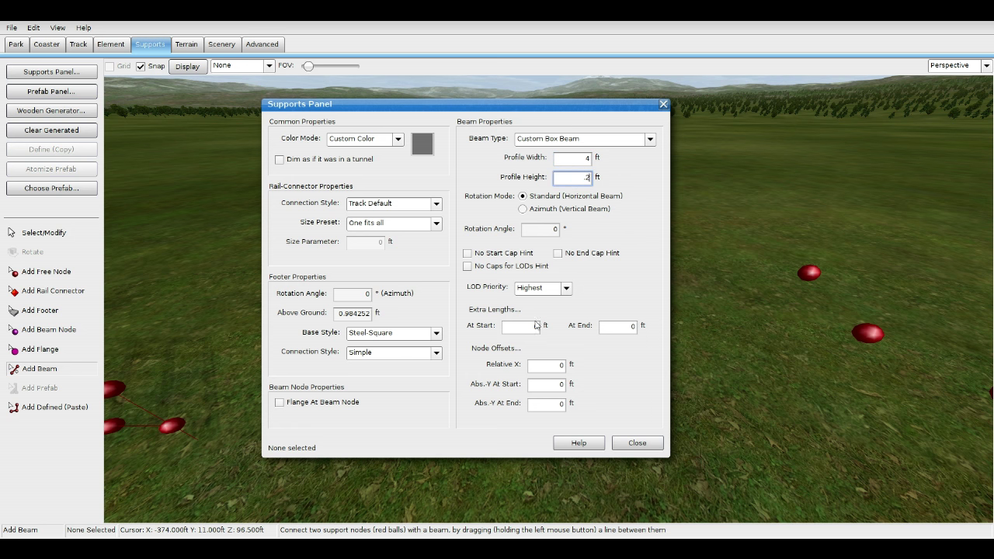
text(.2)
click(534, 329)
click(624, 328)
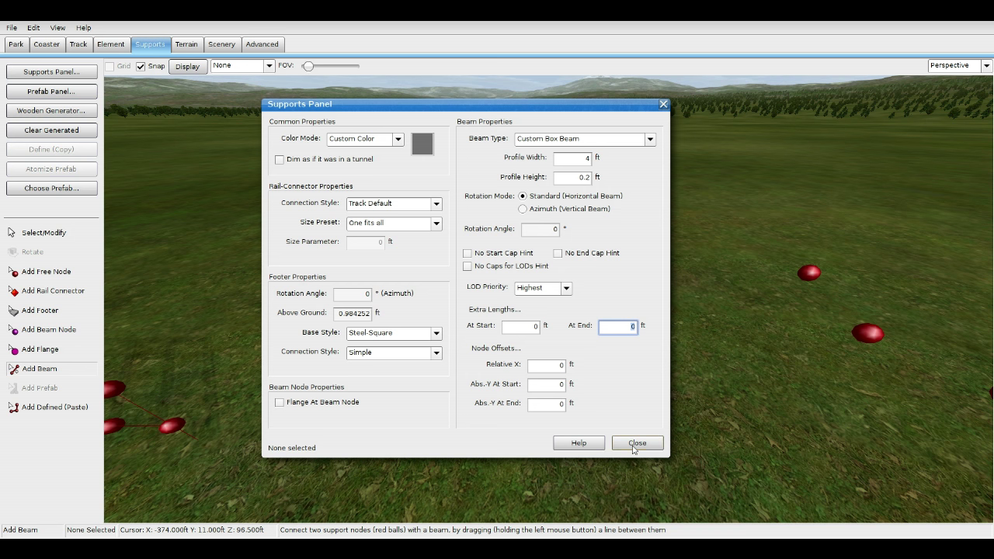
click(636, 444)
Add a beam between the two centre nodes, and freeze and unfreeze the Roof coaster to check it
drag(448, 336, 868, 334)
click(48, 46)
click(51, 259)
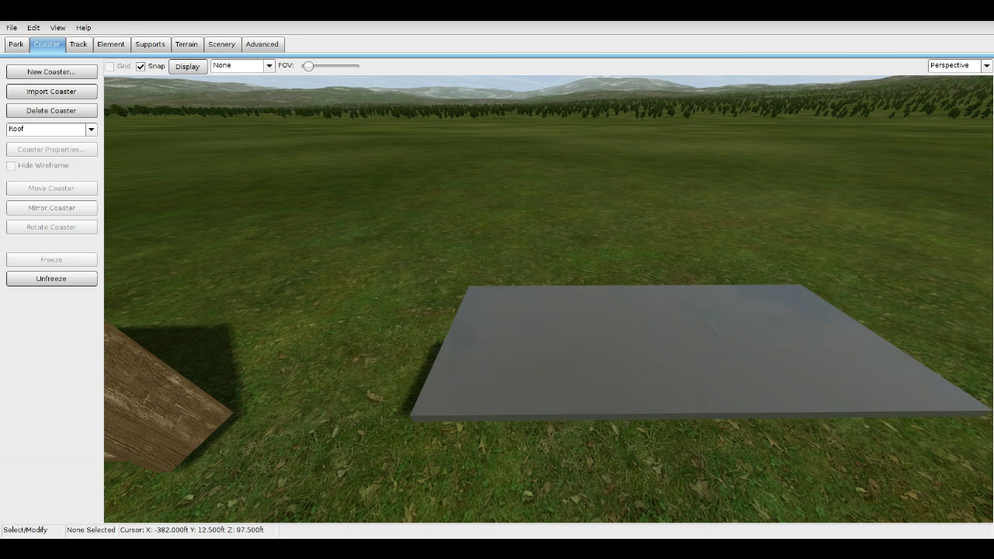
click(88, 274)
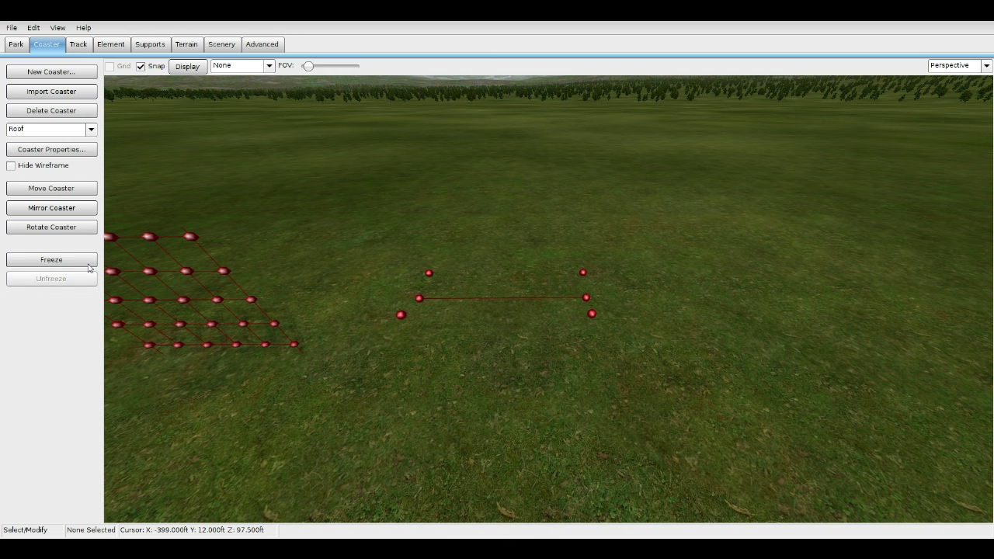
Change the custom color for new beams to light green (RGB 157, 241, 50)
click(150, 45)
click(64, 368)
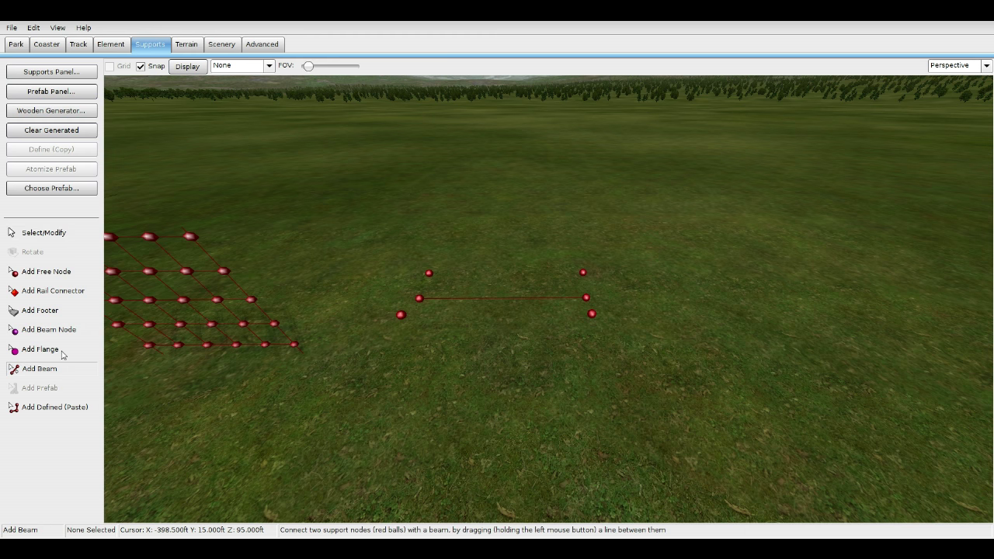
click(70, 73)
click(422, 145)
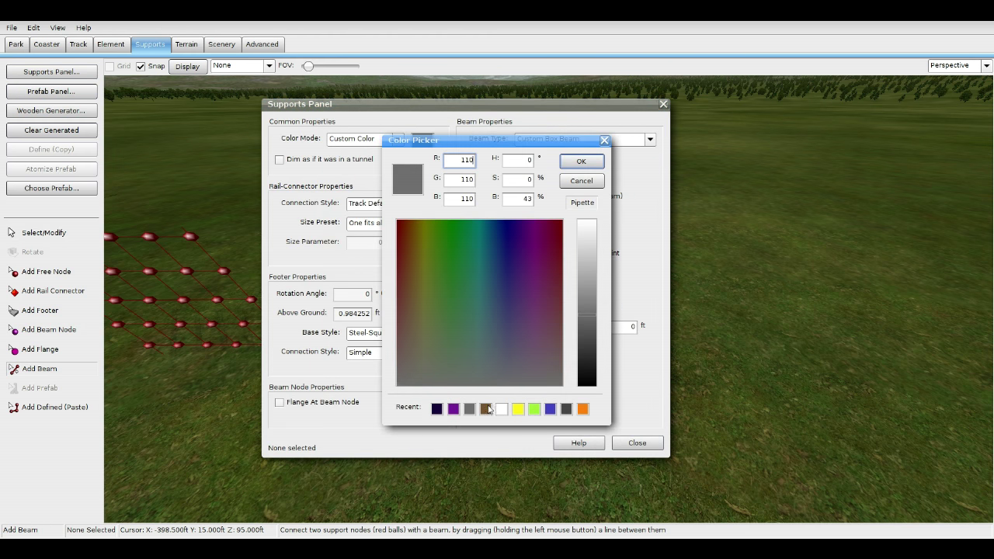
click(534, 409)
click(581, 161)
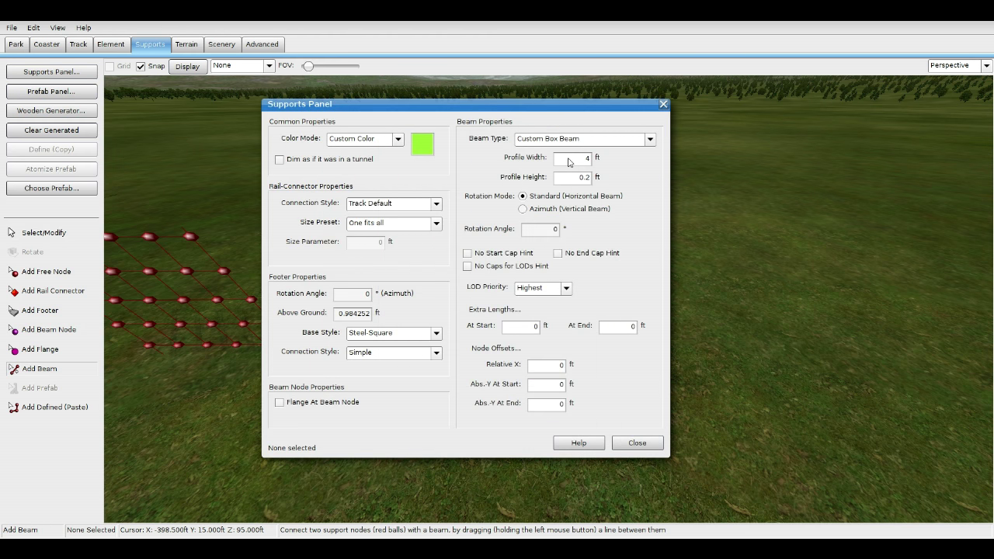
Set the box beam's profile width to 0.2 ft and its profile height to 1 ft
double_click(569, 162)
text(.2)
key(Tab)
text(1)
double_click(575, 164)
double_click(586, 182)
click(637, 442)
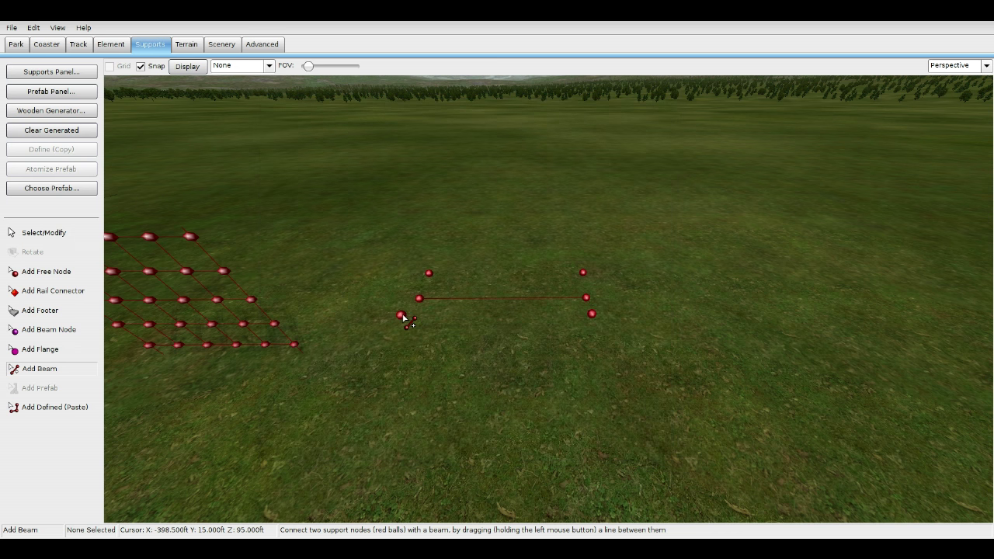
Connect the four outer nodes with beams into a closed rectangular rim around the grey slab
drag(355, 252, 593, 314)
drag(593, 314, 418, 298)
drag(419, 298, 400, 315)
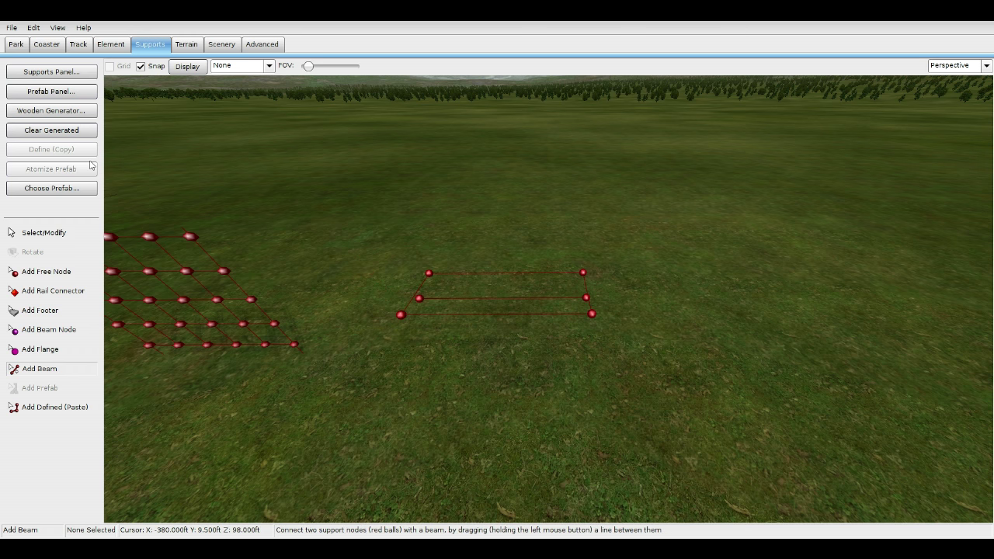
Freeze the Roof coaster to examine the green rim around the grey slab, and unfreeze it
click(46, 44)
click(40, 261)
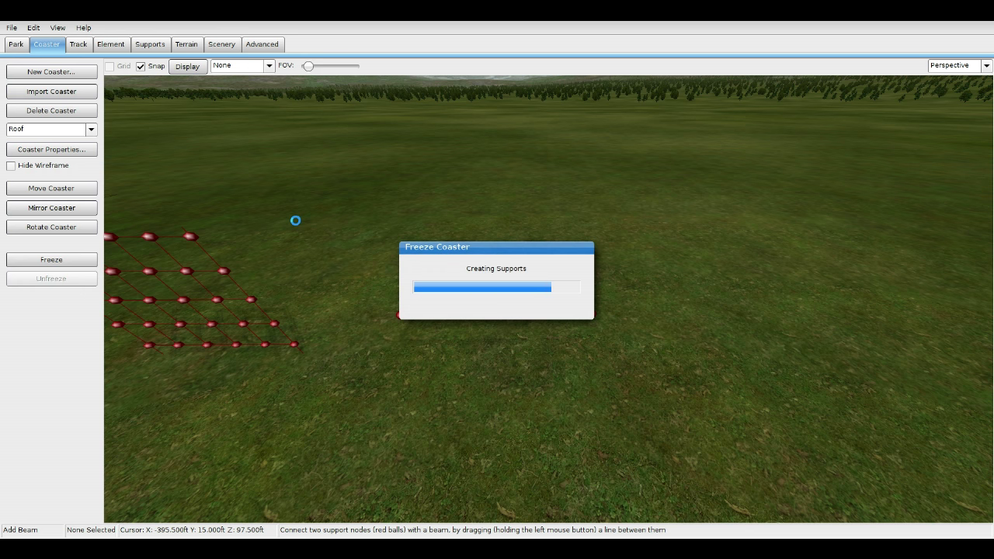
right_drag(548, 299, 543, 280)
right_drag(178, 227, 282, 235)
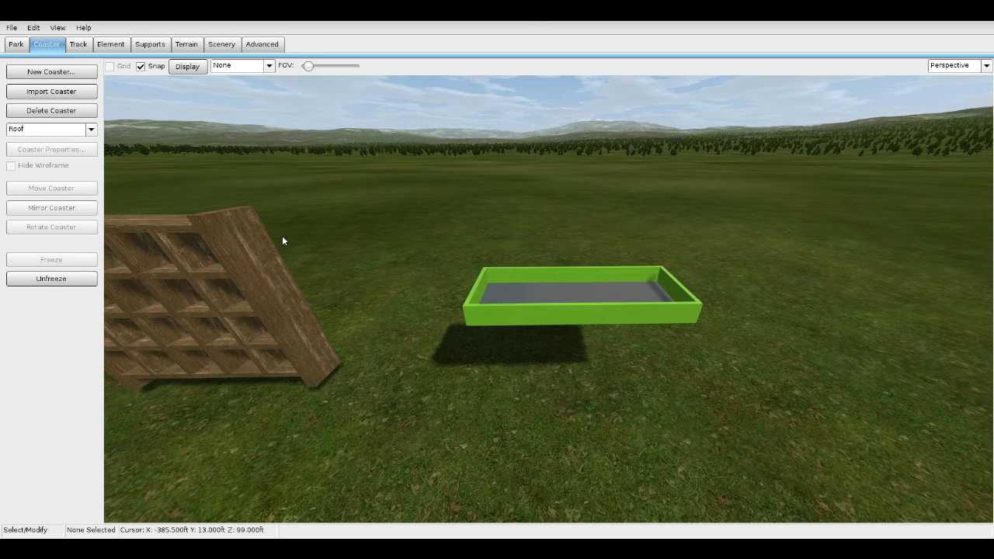
click(52, 279)
Select the four corner nodes of the green rim and copy them as a support definition
click(485, 276)
ctrl+click(467, 314)
ctrl+click(696, 312)
ctrl+click(659, 275)
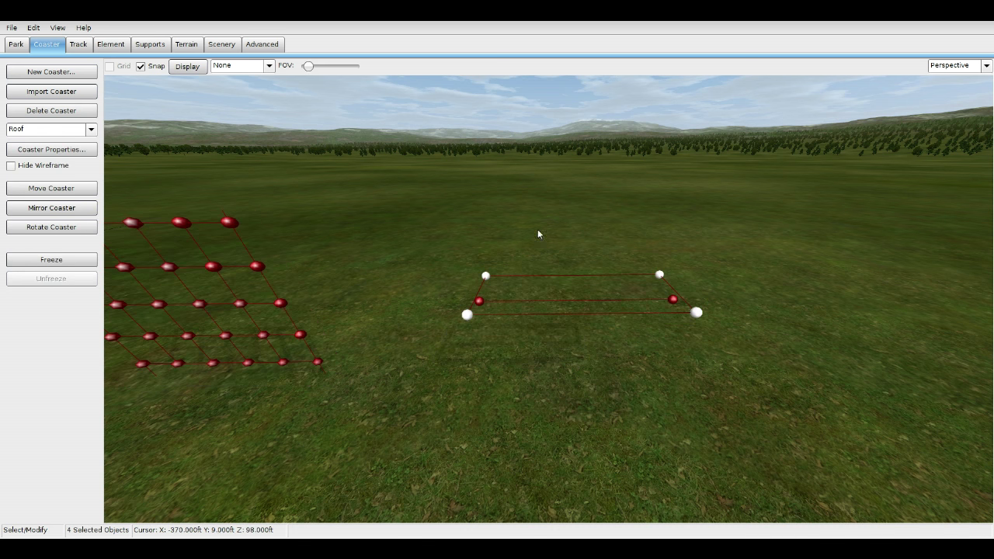
click(99, 47)
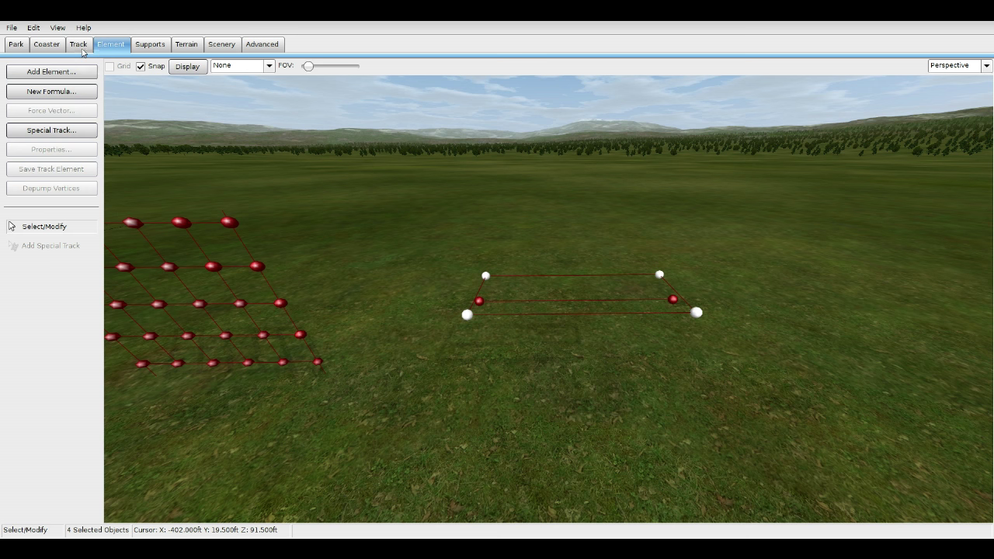
click(81, 47)
click(147, 44)
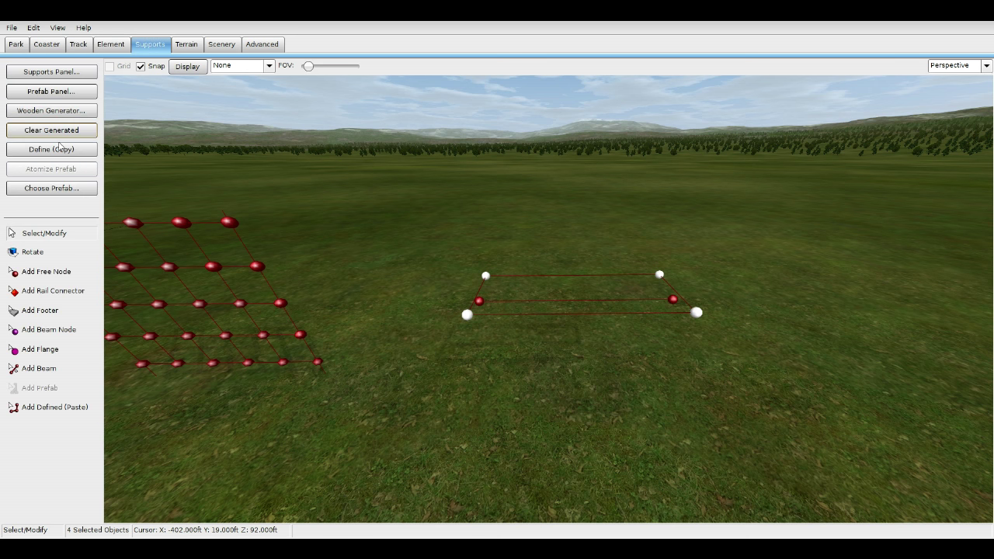
From the top view, paste the copied nodes and move them directly over the four rim corners
click(54, 407)
click(959, 65)
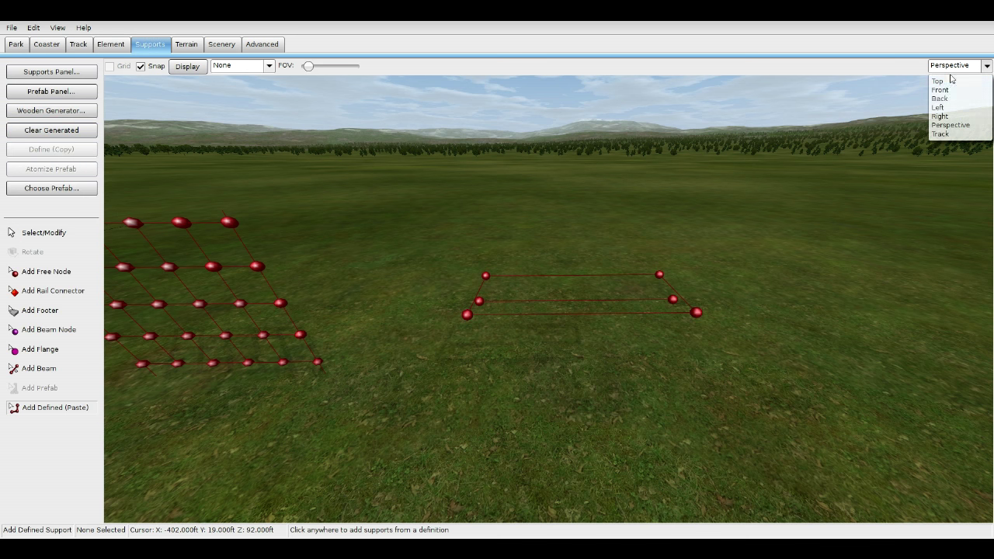
click(951, 90)
right_drag(626, 254, 615, 249)
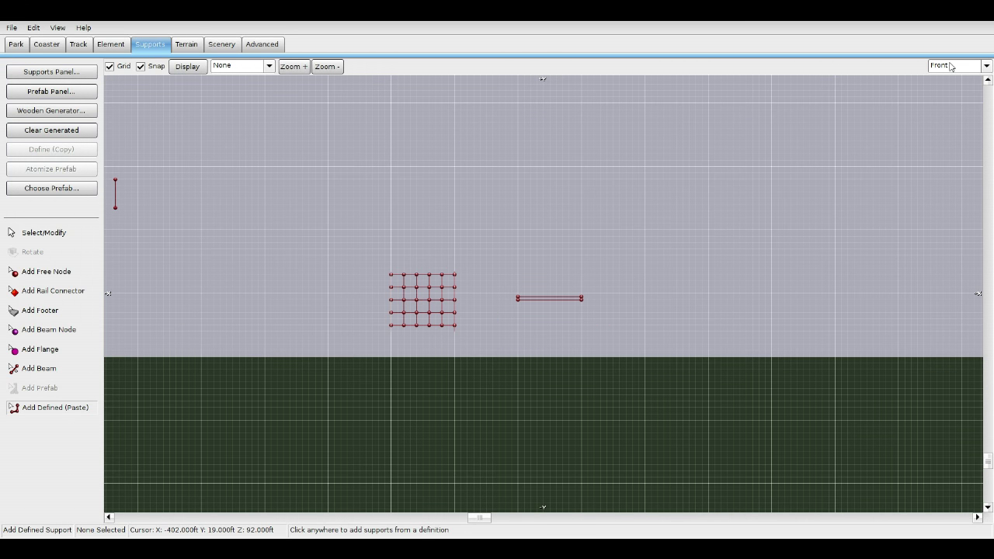
click(952, 67)
click(948, 83)
right_drag(549, 341, 568, 240)
click(464, 359)
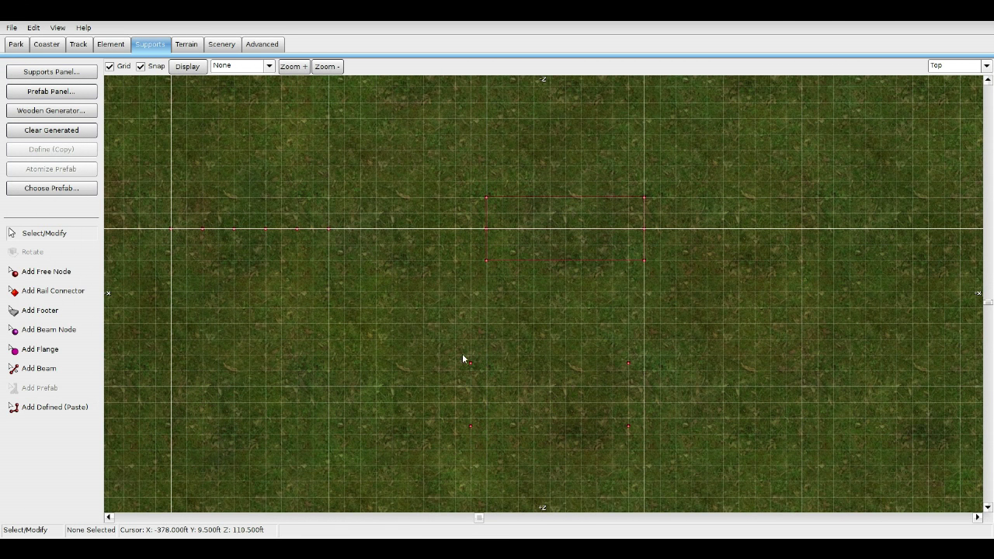
drag(463, 359, 687, 448)
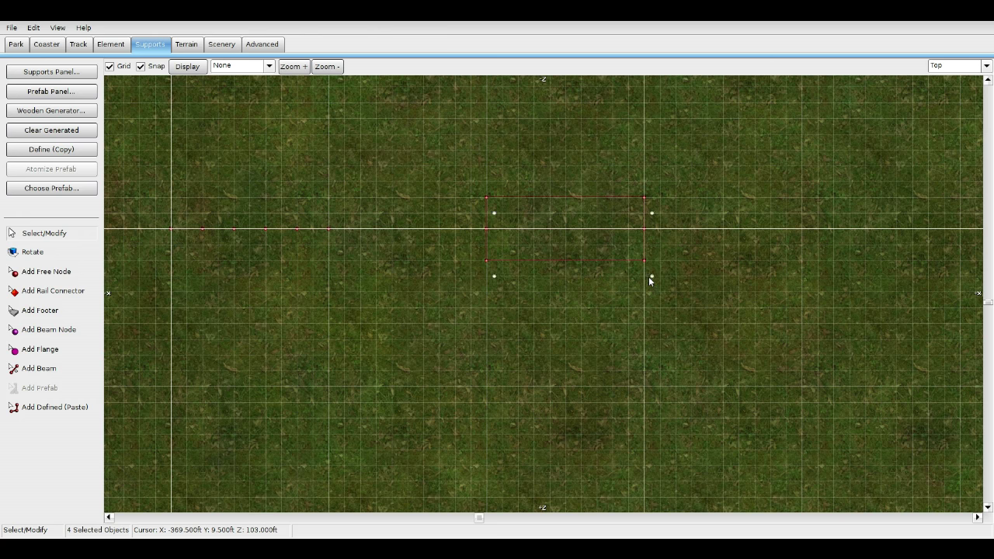
In the perspective view, lower the four pasted nodes well below the rim corners and deselect them
click(969, 68)
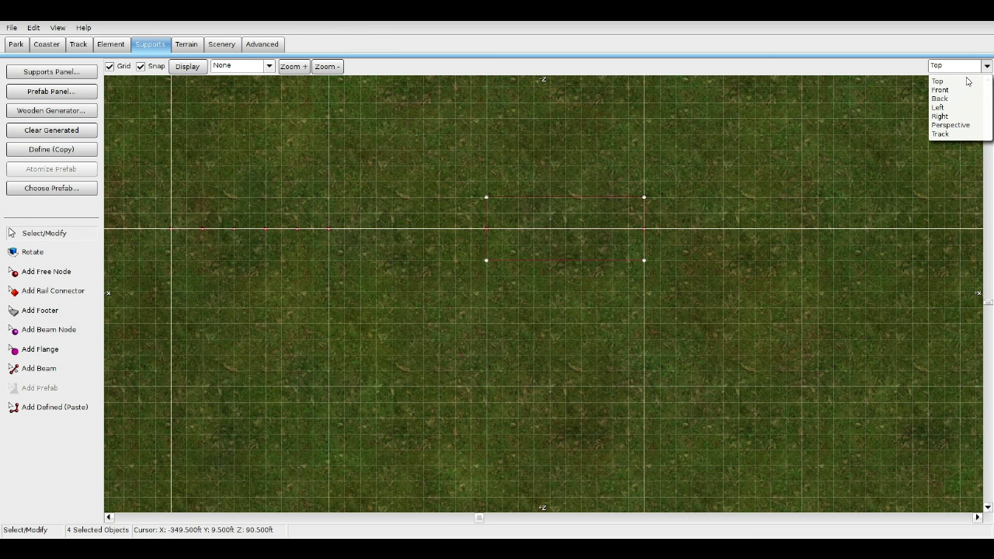
click(951, 124)
right_drag(766, 208, 765, 147)
key(Page_Down)
key(Page_Down)
key(Page_Down)
key(Page_Down)
key(Page_Down)
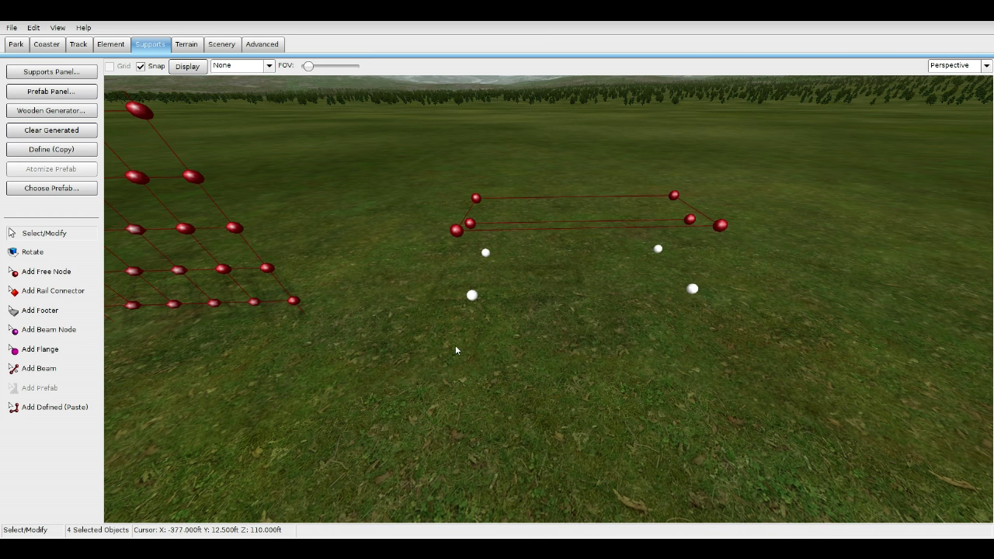
key(Page_Down)
key(Page_Down)
key(Page_Down)
key(Page_Down)
key(Page_Down)
key(Page_Down)
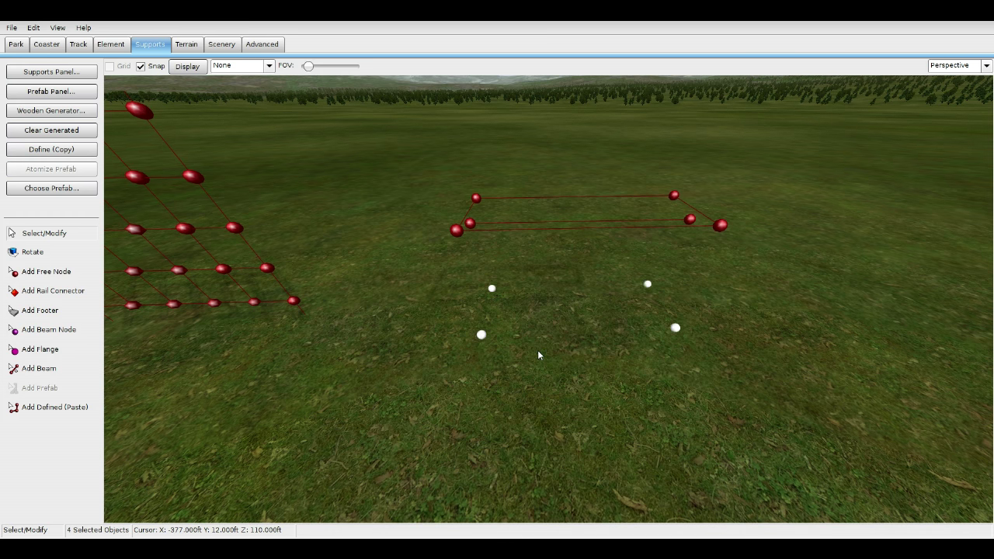
right_drag(548, 299, 505, 256)
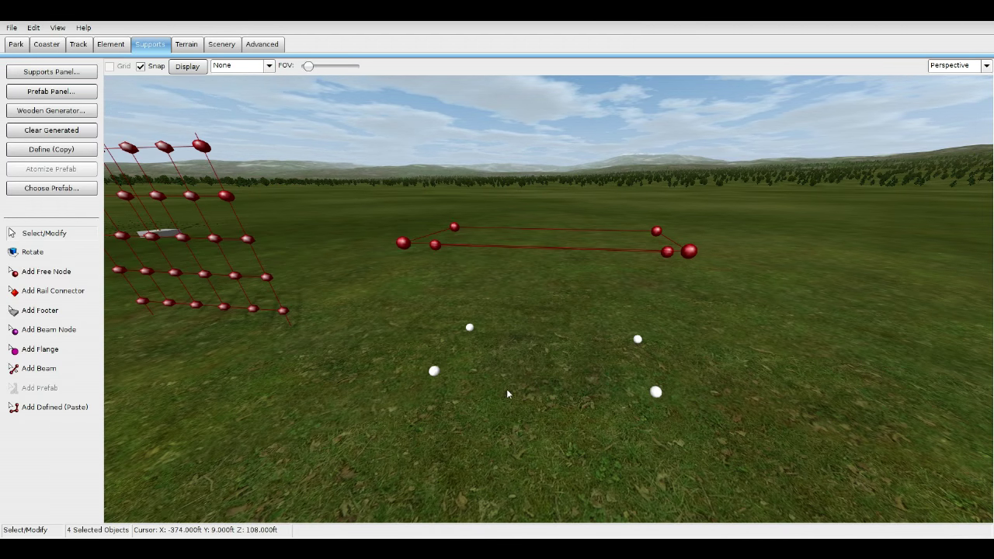
click(498, 382)
Set new box beams to grey (RGB 110, 110, 110) and adjust their profile width, profile height and extra length at the end
click(43, 368)
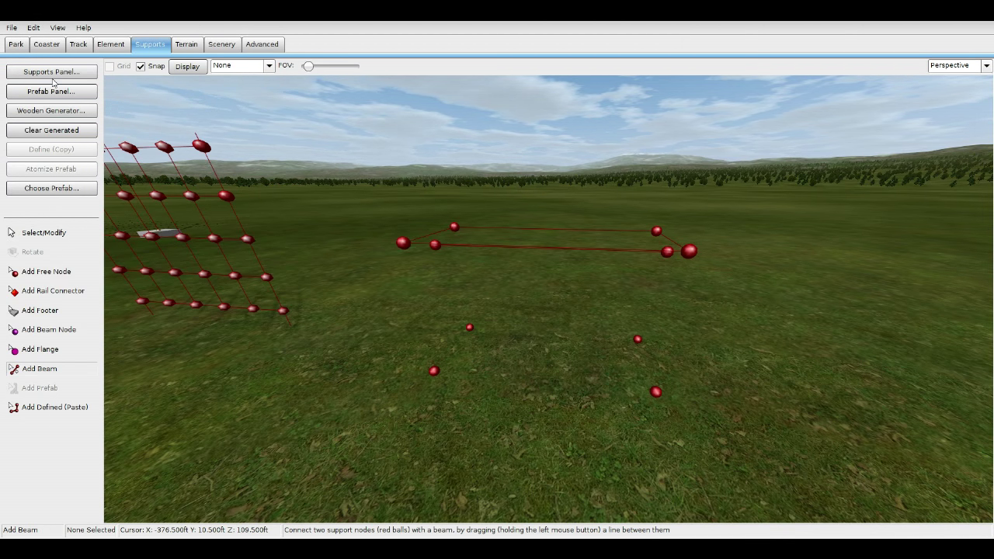
click(63, 72)
click(419, 140)
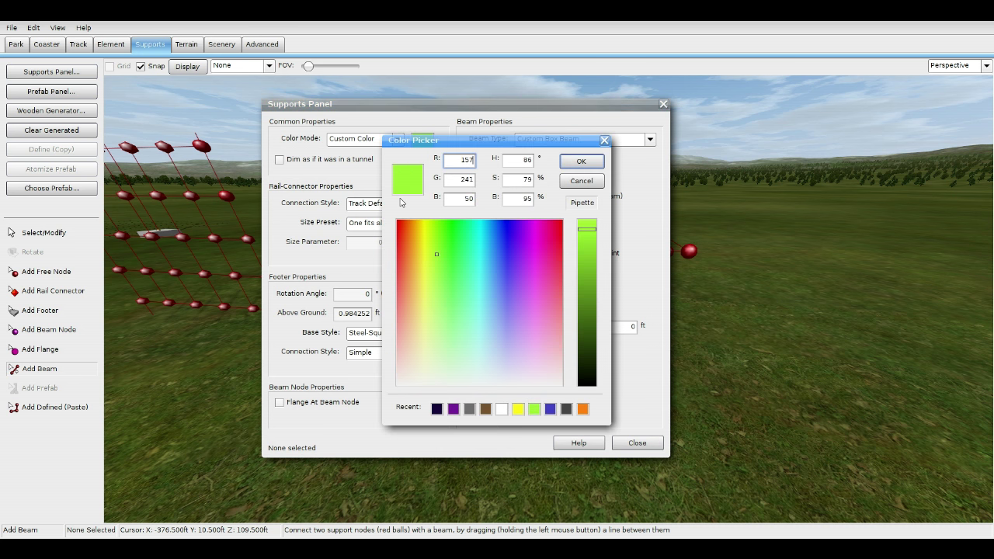
click(470, 408)
click(568, 162)
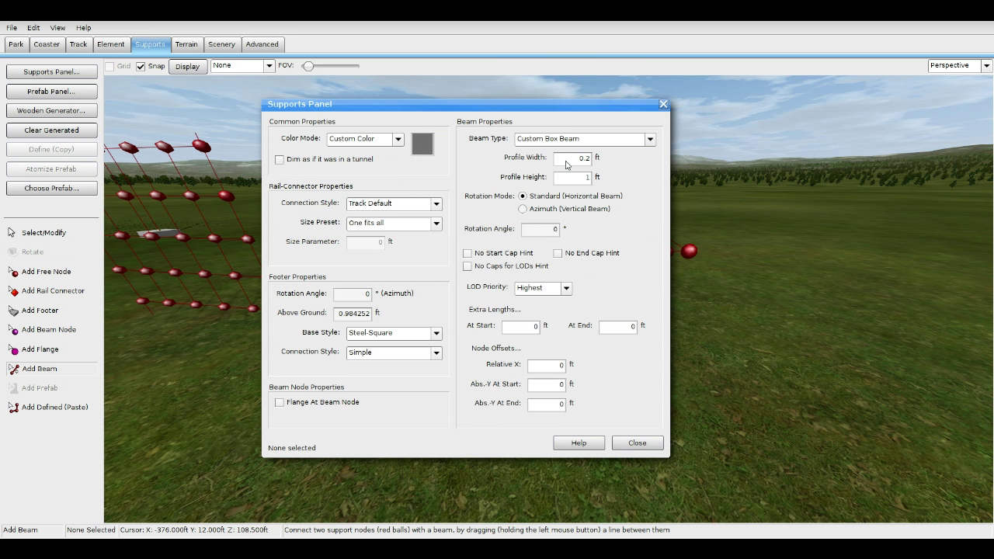
click(566, 161)
click(581, 179)
click(619, 327)
click(638, 444)
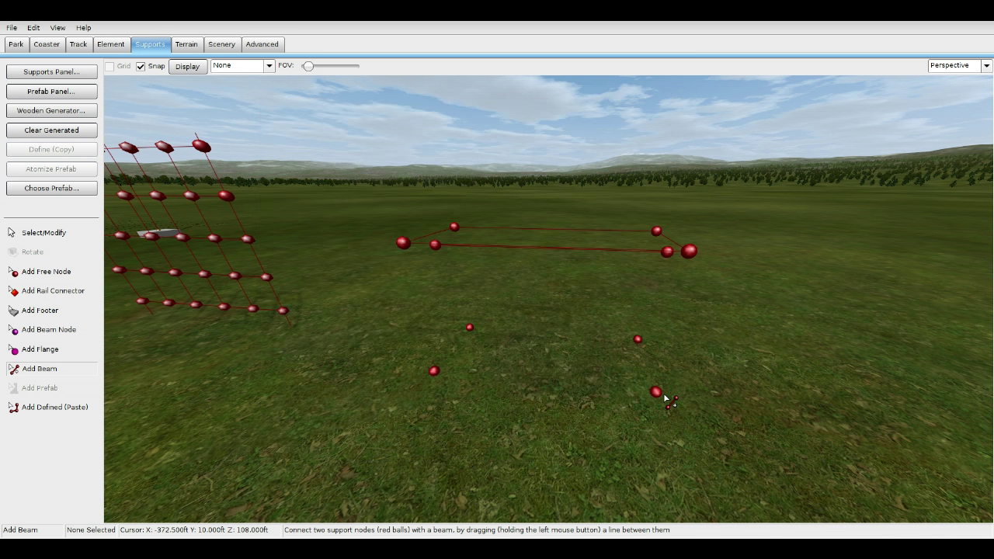
Connect each of the four lower nodes to the rim corner above it with a grey box beam as a leg
drag(659, 394, 689, 250)
drag(638, 341, 657, 231)
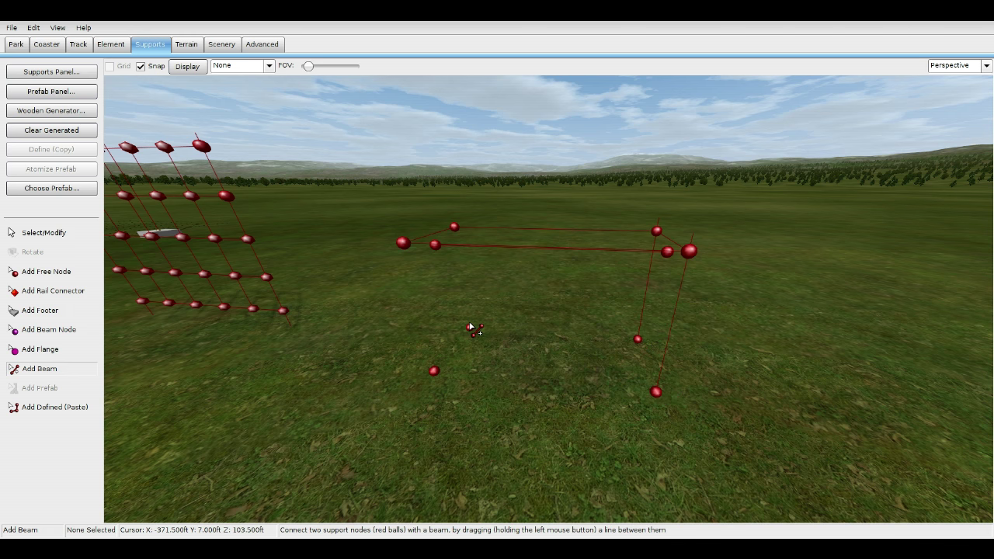
drag(469, 327, 454, 227)
drag(433, 373, 404, 243)
Freeze the Roof coaster to inspect the slab on its four legs, and unfreeze it for further editing
click(46, 45)
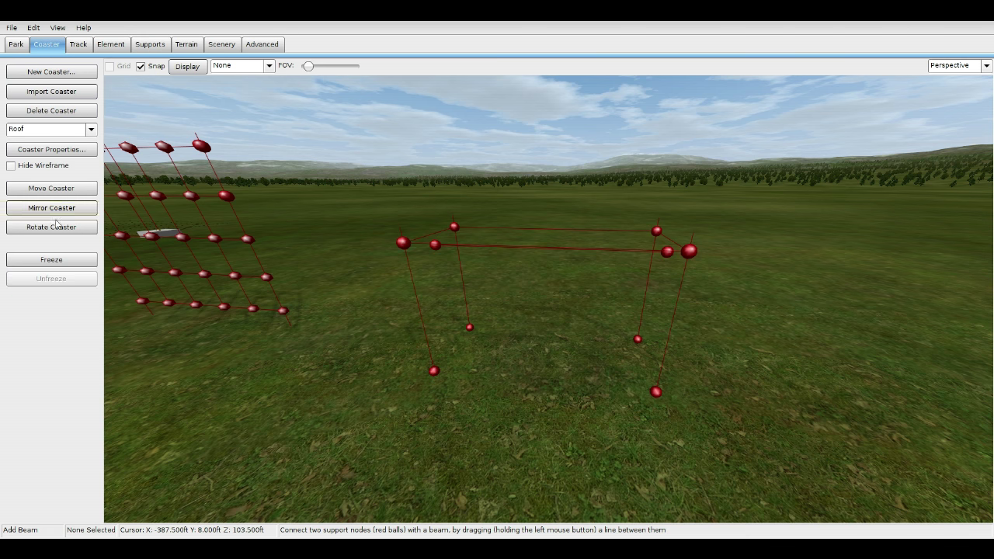
click(48, 260)
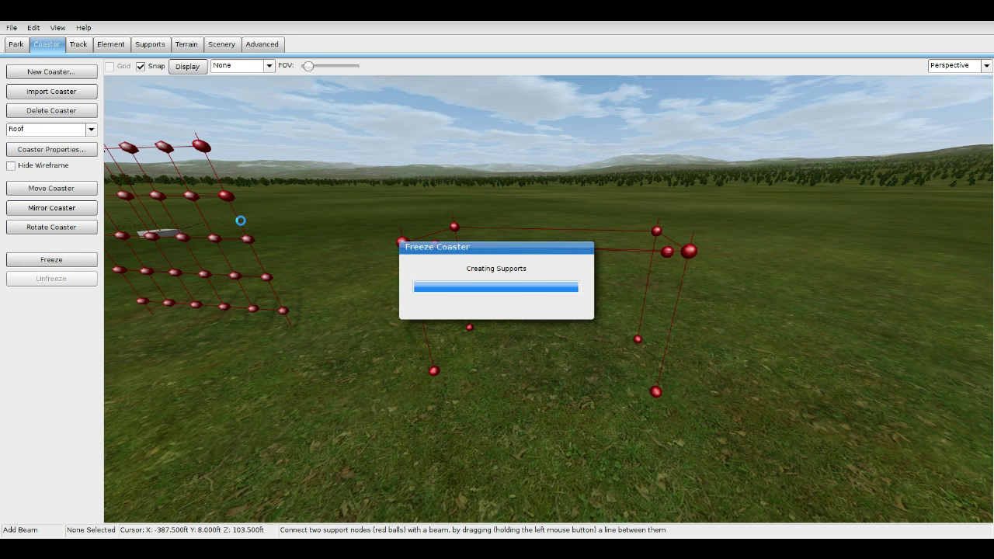
right_drag(497, 299, 707, 291)
right_drag(341, 310, 223, 242)
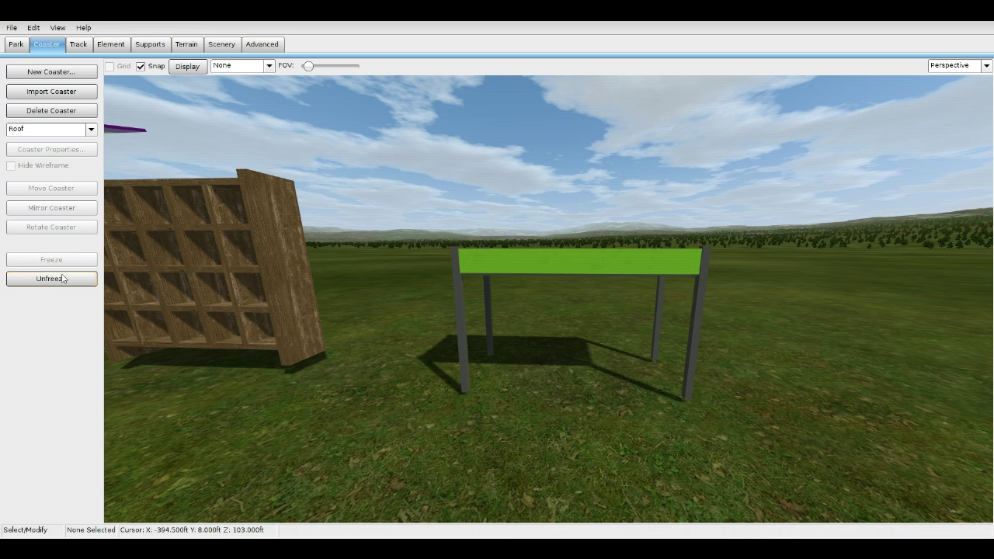
click(52, 278)
From the top view, paste the copied four-node definition and select the pasted nodes to align them with the leg corners
click(150, 44)
click(55, 406)
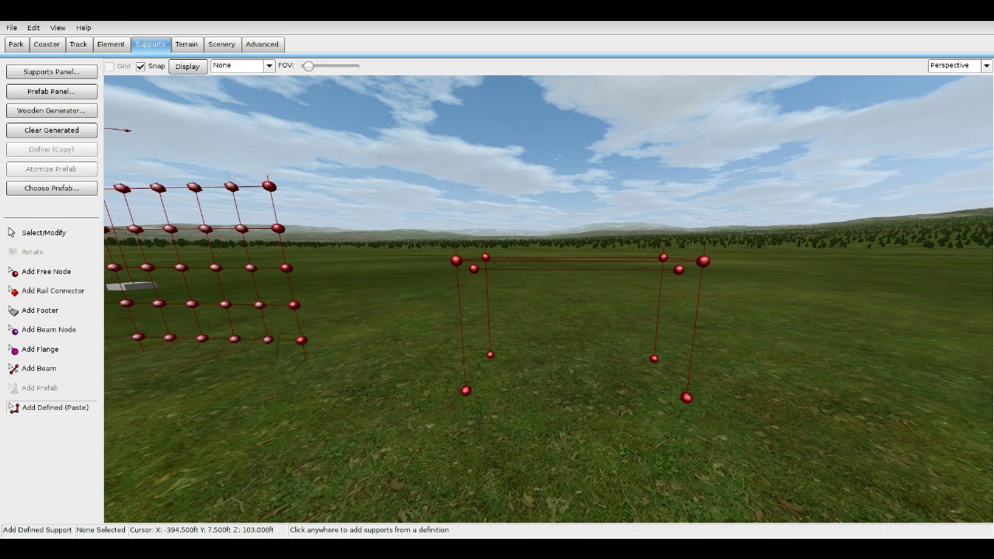
right_drag(544, 299, 544, 333)
click(945, 68)
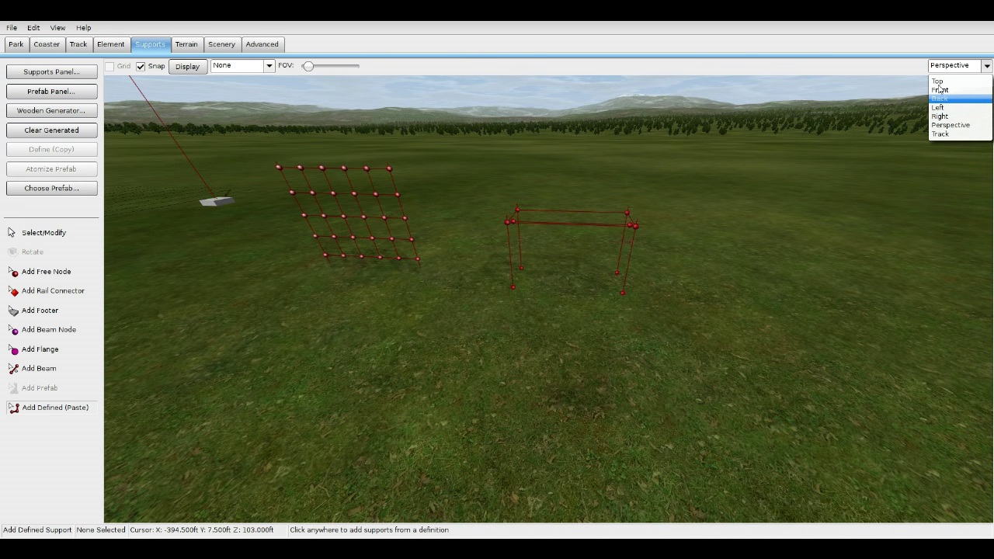
click(940, 81)
scroll(705, 266, down, 2)
right_drag(596, 304, 565, 293)
click(528, 344)
key(Escape)
drag(469, 317, 630, 371)
scroll(594, 394, up, 2)
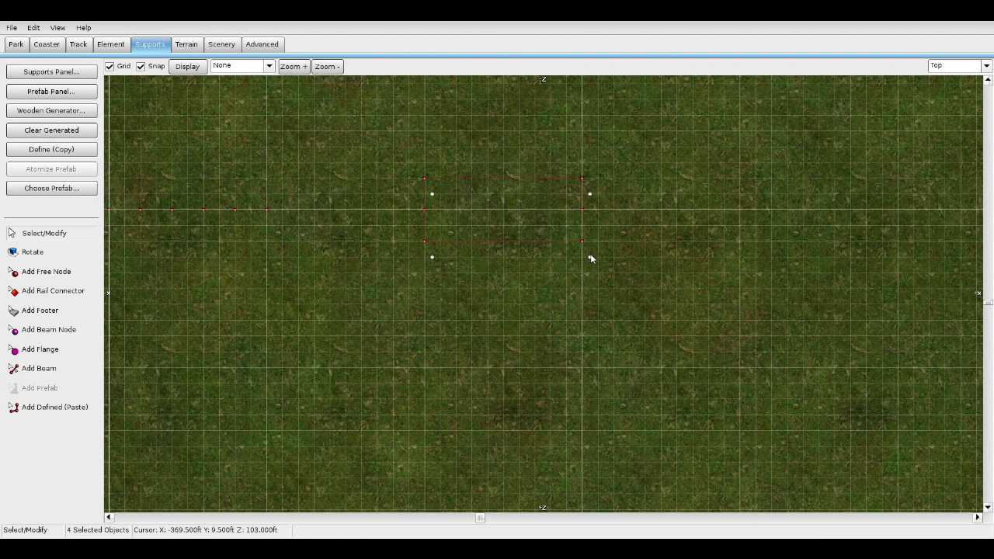
In the perspective view, lower the four pasted nodes to about mid-height and align them with the legs
click(961, 65)
click(961, 127)
scroll(756, 264, up, 3)
right_drag(756, 291, 756, 246)
key(Page_Down)
key(Page_Down)
key(Page_Down)
drag(738, 269, 717, 296)
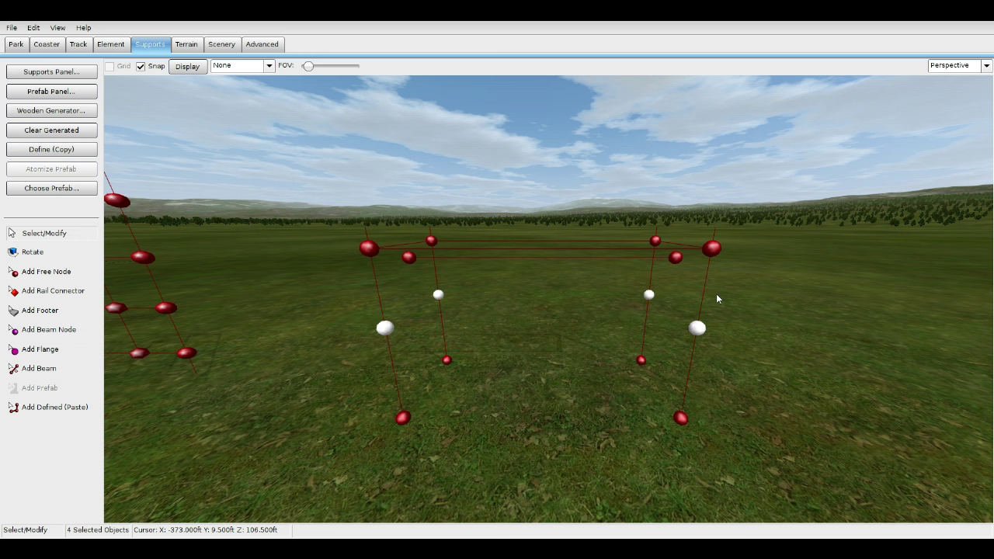
Set new beams to Custom L Beam, adjust their profile width and height, and set the extra length at the end to 0 ft
click(44, 371)
click(51, 71)
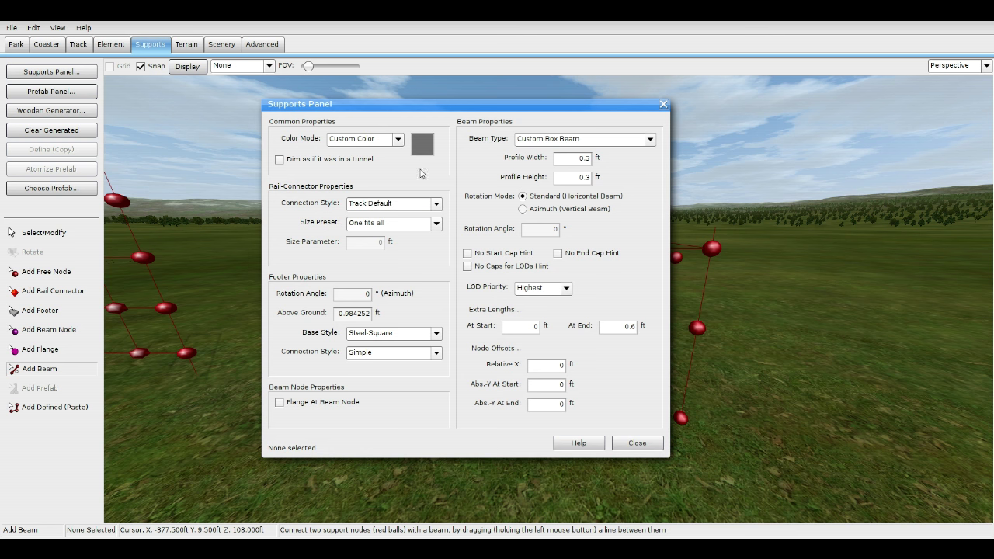
click(585, 139)
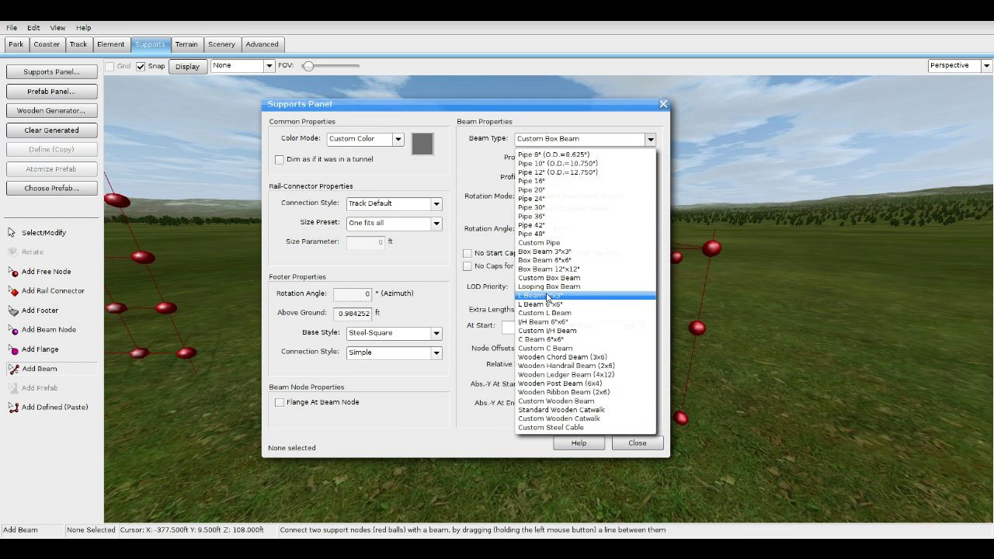
click(579, 294)
double_click(585, 160)
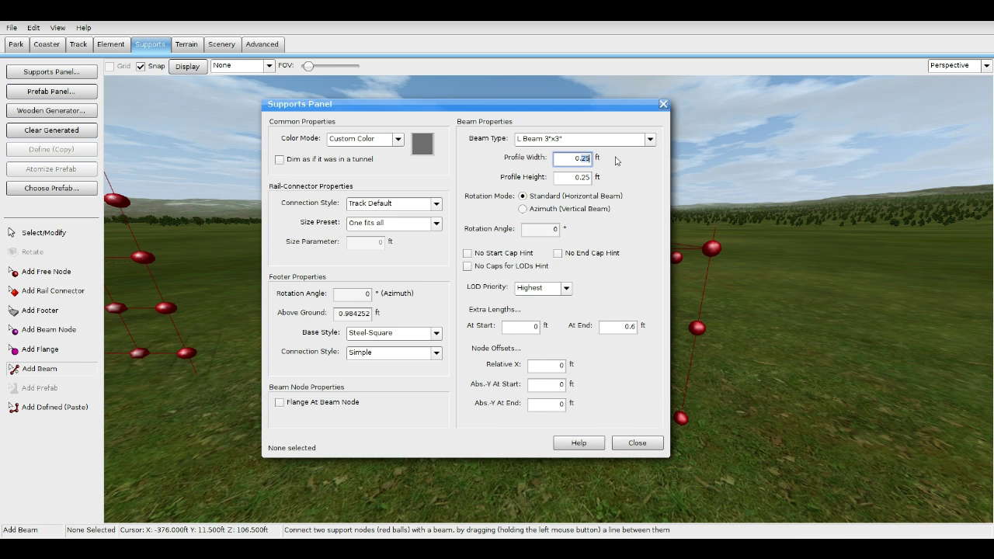
double_click(584, 178)
text(.03)
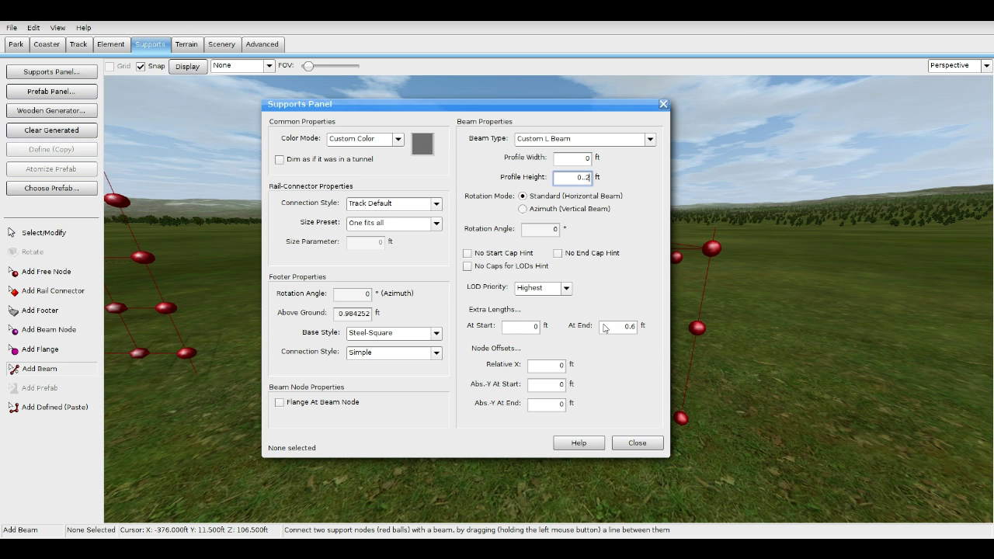
text(2)
double_click(628, 327)
key(BackSpace)
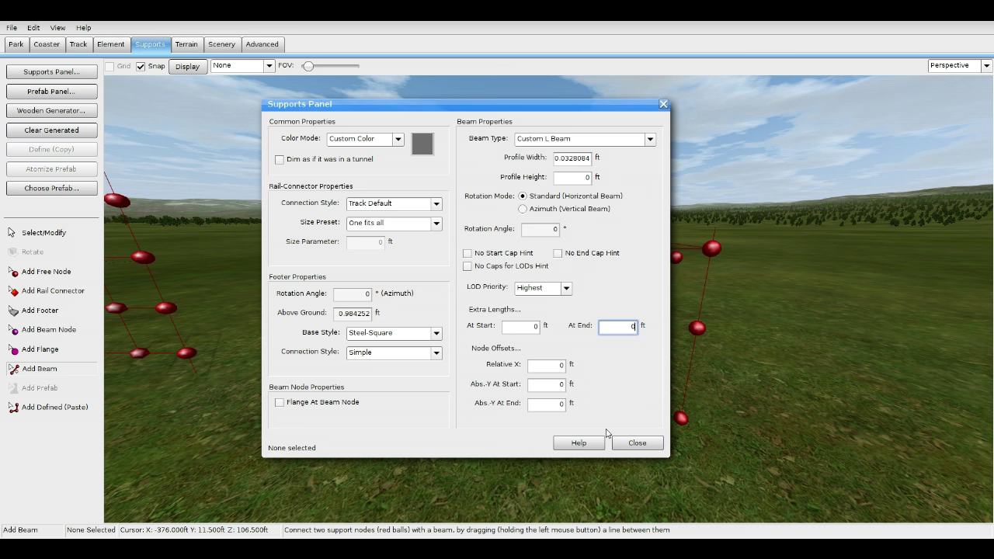
click(620, 441)
Join the four mid-leg nodes with L beams into a rectangular frame, and freeze the coaster to inspect it
drag(439, 296, 652, 301)
drag(697, 327, 384, 327)
click(46, 44)
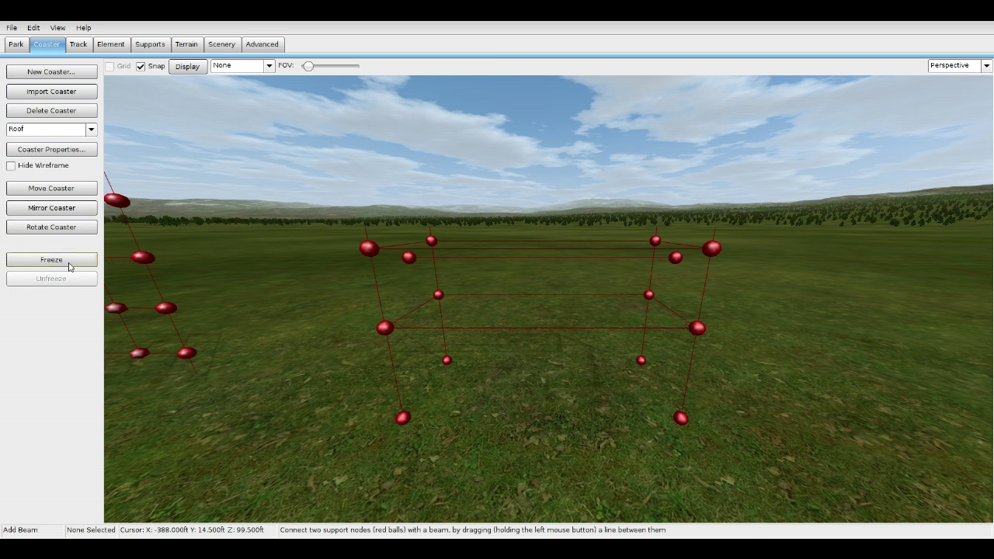
click(72, 260)
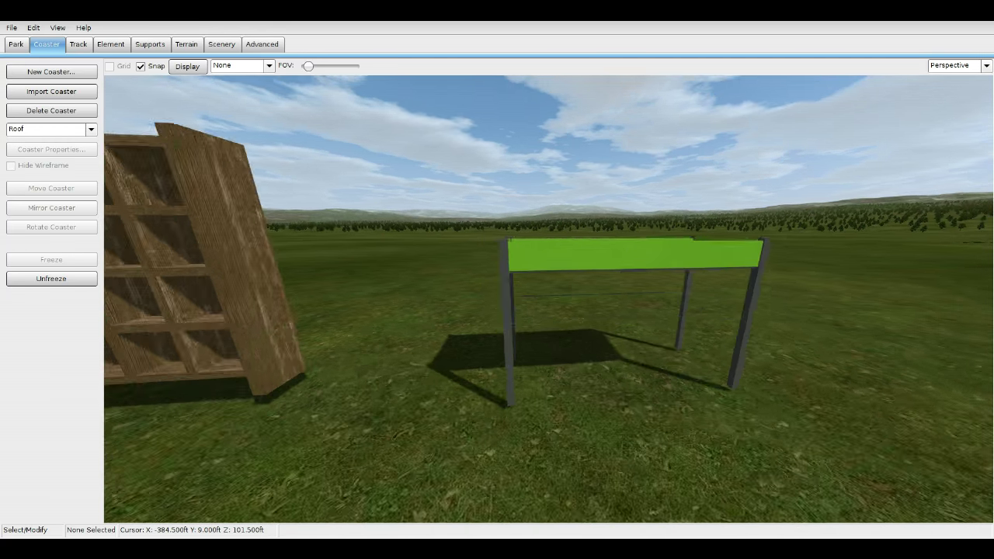
right_drag(358, 233, 241, 262)
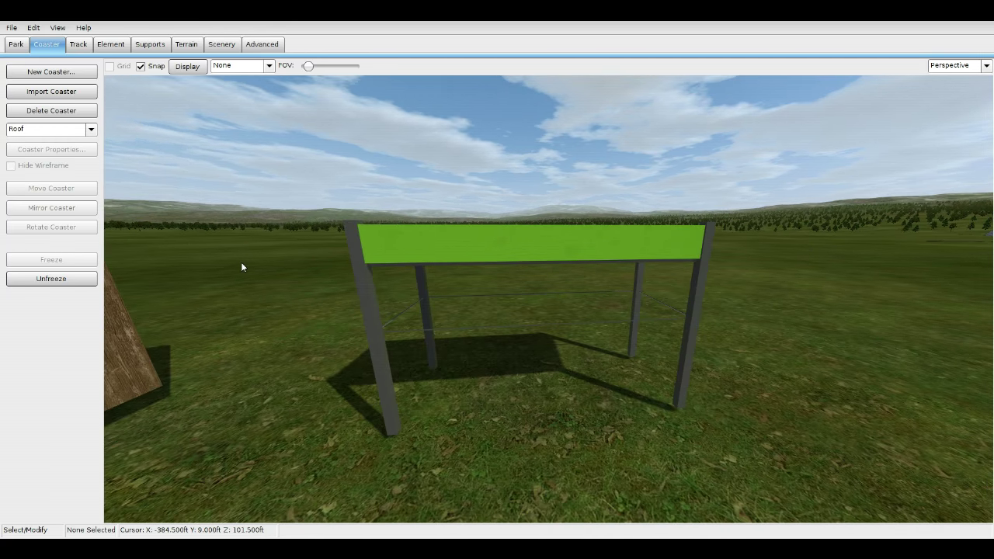
Unfreeze the coaster and set the rear mid-height L beam's profile width and height to 0.2 ft
click(74, 279)
double_click(483, 293)
double_click(556, 159)
key(BackSpace)
double_click(563, 178)
key(BackSpace)
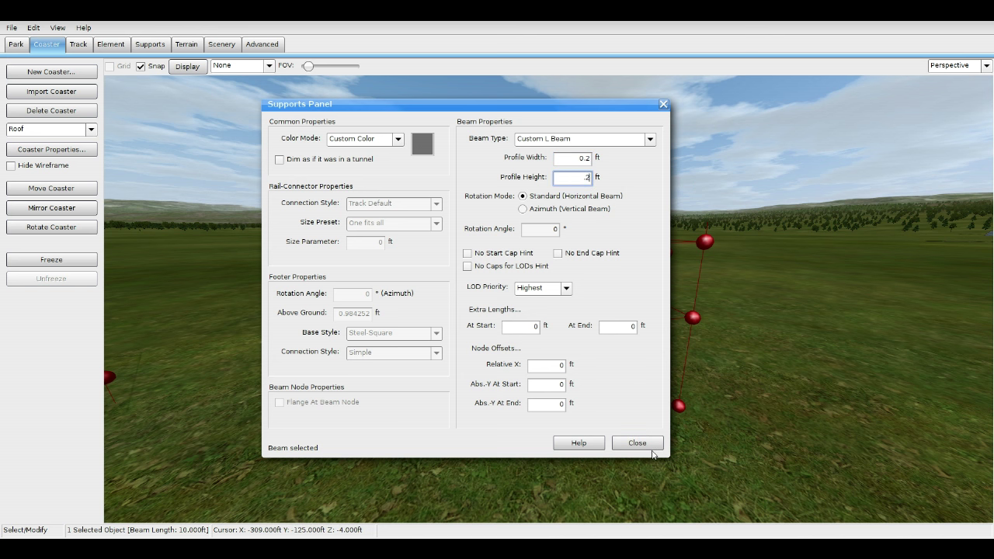
click(649, 443)
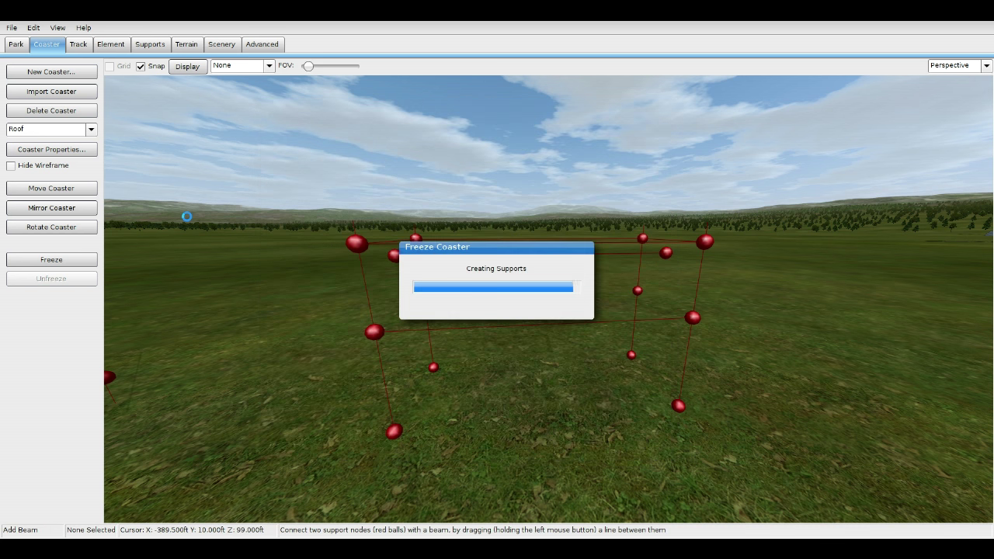
Redraw the missing L beams between the mid-leg nodes to close the rectangular frame, and freeze the coaster
click(51, 278)
click(150, 45)
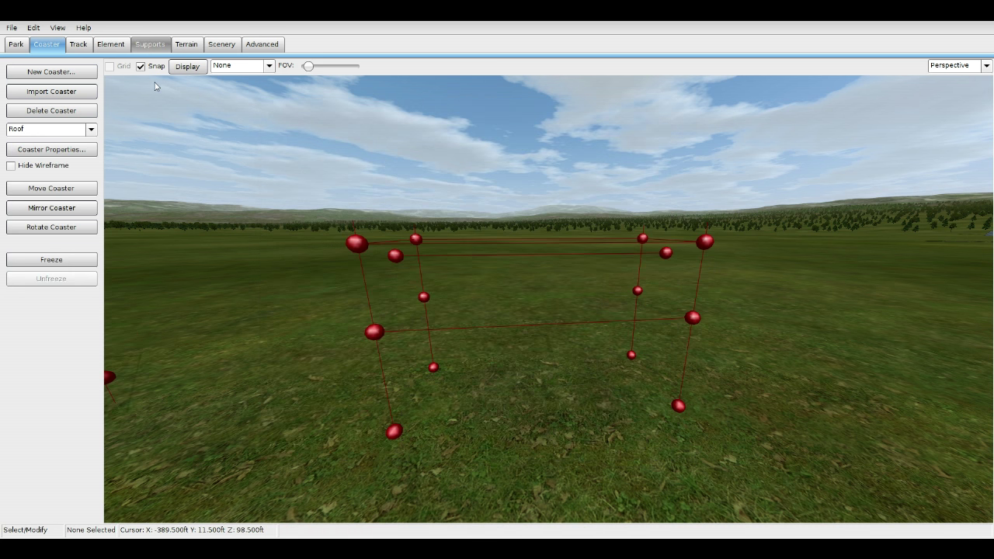
click(42, 368)
mouse_move(373, 331)
mouse_down()
mouse_move(424, 295)
mouse_move(636, 291)
mouse_move(692, 318)
mouse_up()
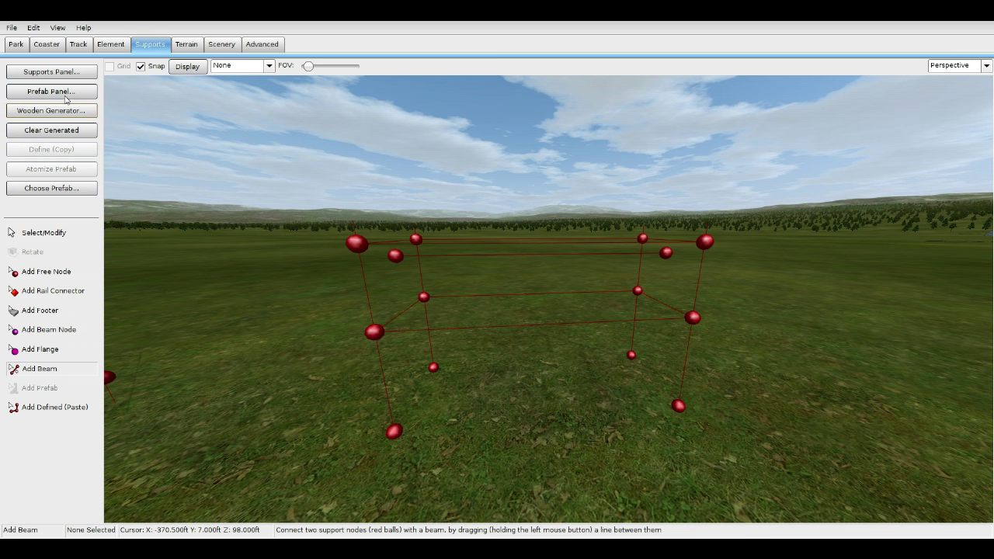
click(47, 44)
click(51, 262)
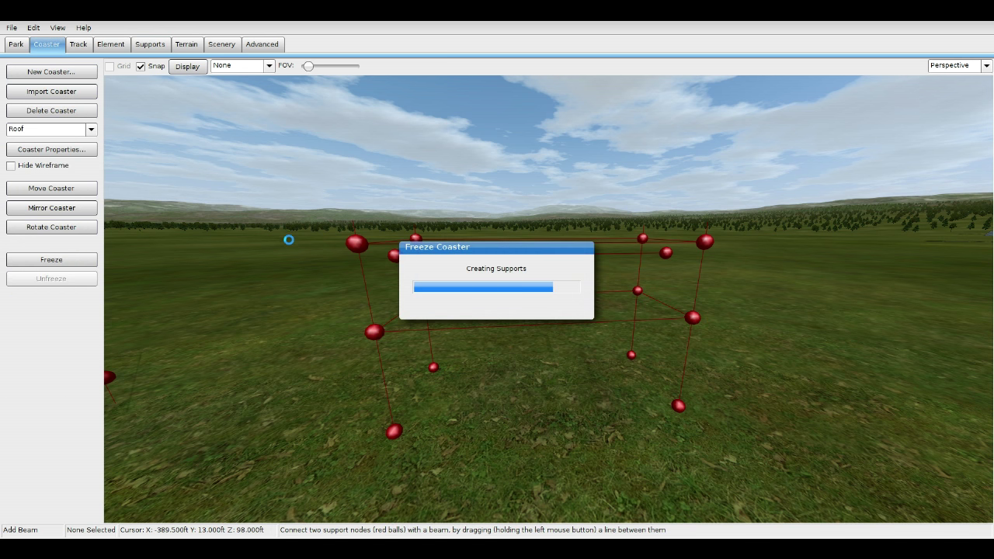